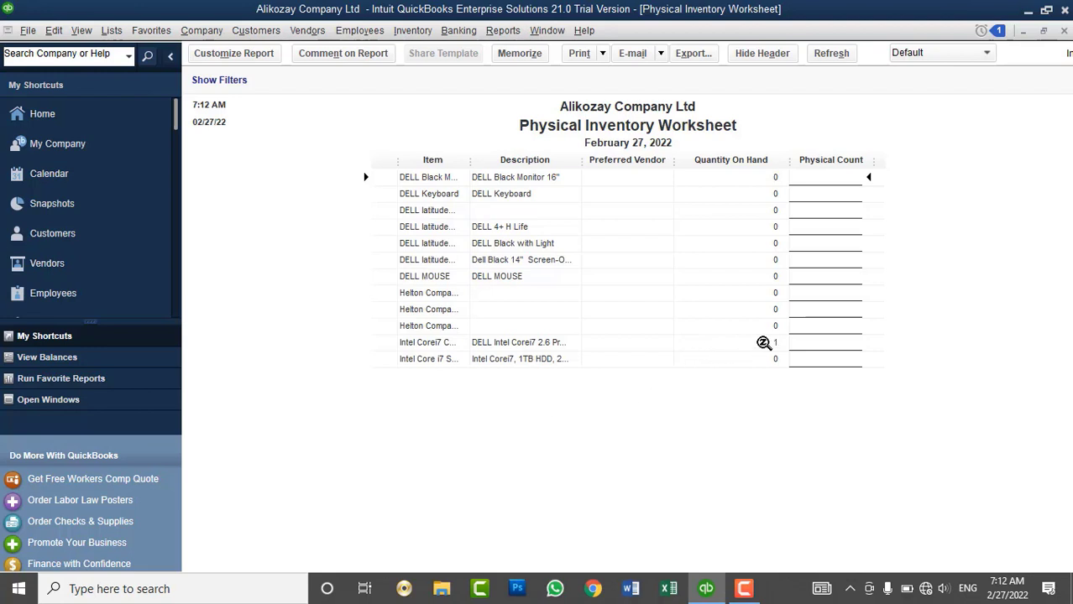
Widen the Item column of the Physical Inventory Worksheet to read the full item names, and close the report
{"action": "left_click_drag", "start_coordinate": [474, 162], "coordinate": [526, 186]}
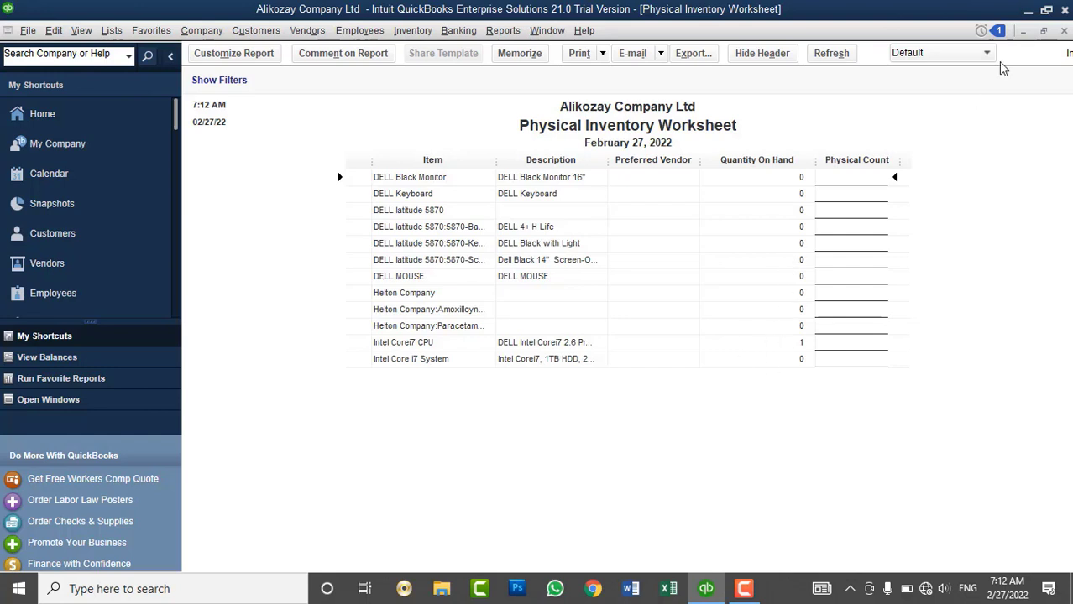
{"action": "left_click", "coordinate": [1064, 31]}
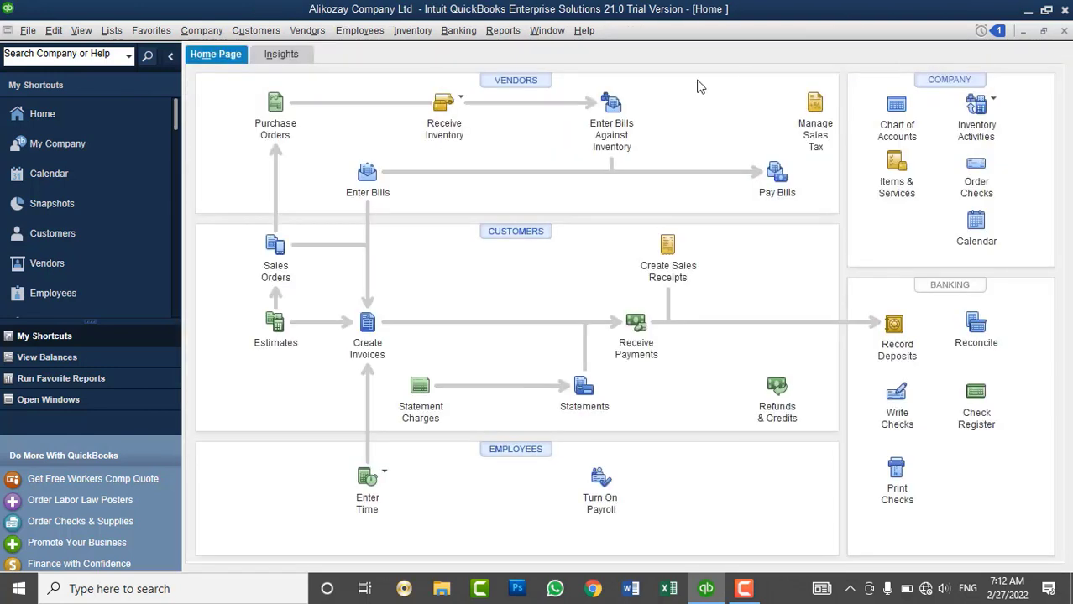
Start a new purchase order for the vendor Apple, leaving the class blank
{"action": "left_click", "coordinate": [319, 34]}
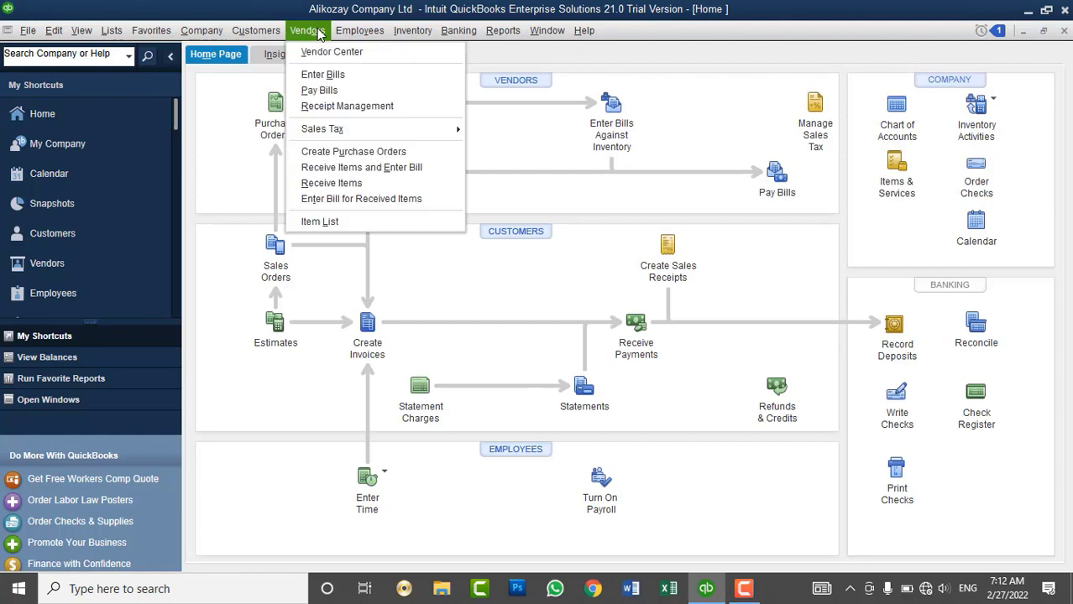
{"action": "left_click", "coordinate": [364, 155]}
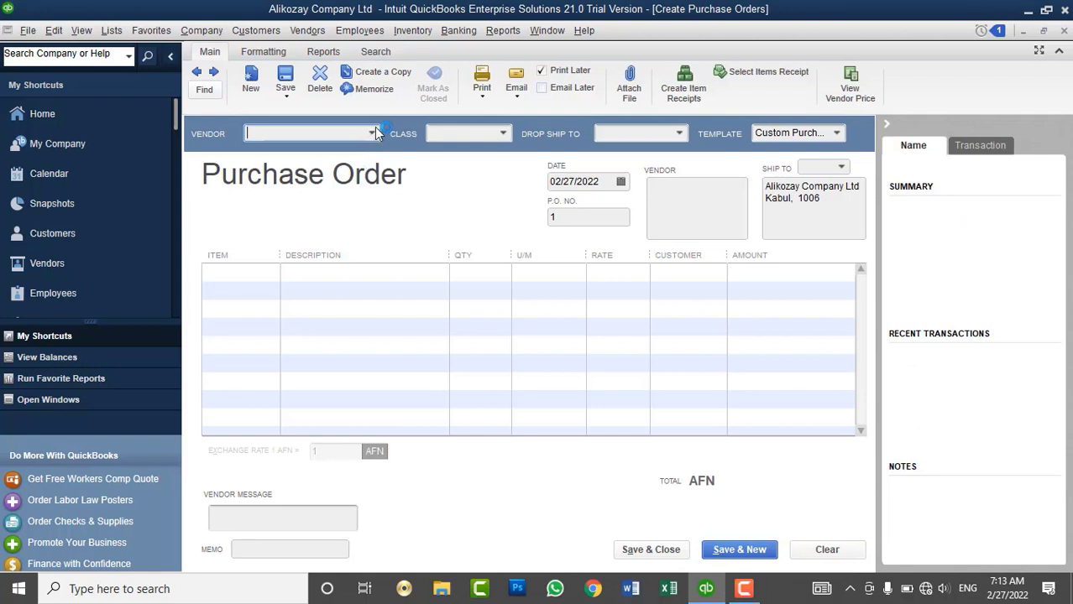
{"action": "left_click", "coordinate": [374, 132]}
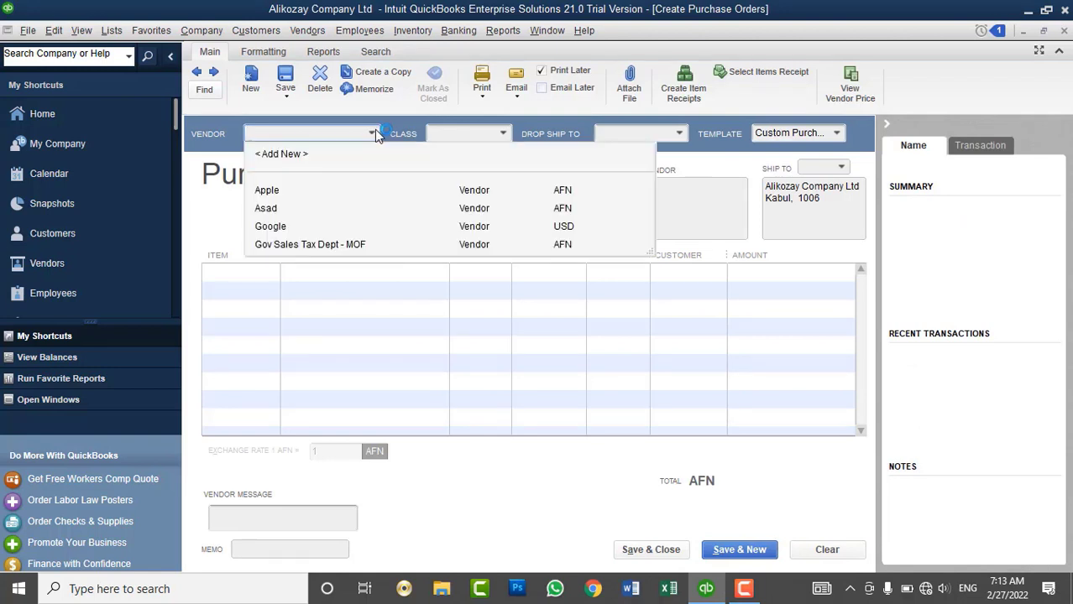
{"action": "left_click", "coordinate": [281, 193]}
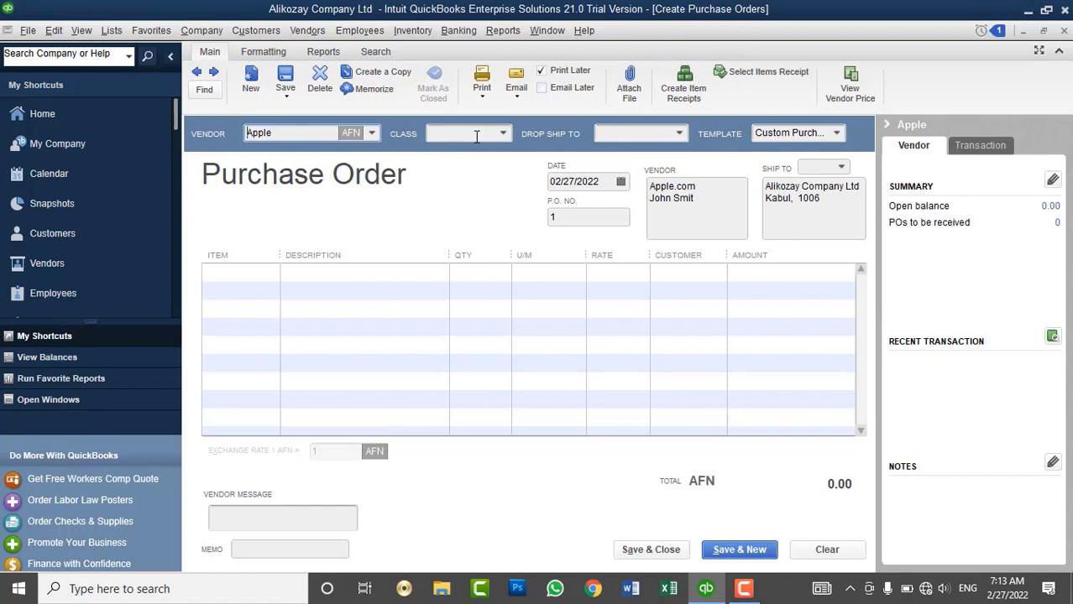
{"action": "left_click", "coordinate": [504, 135]}
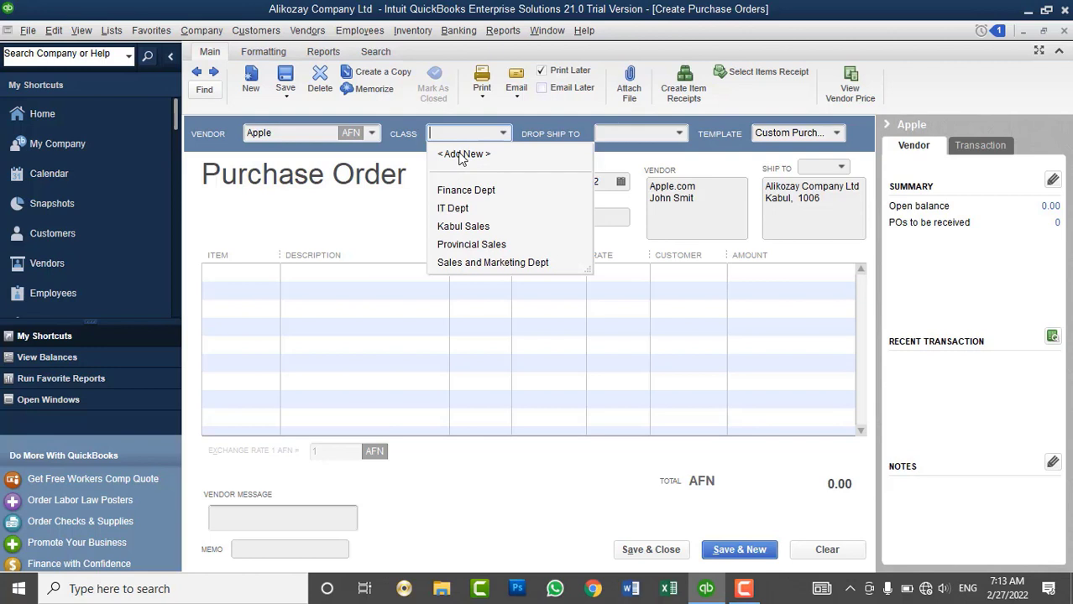
{"action": "left_click", "coordinate": [386, 180]}
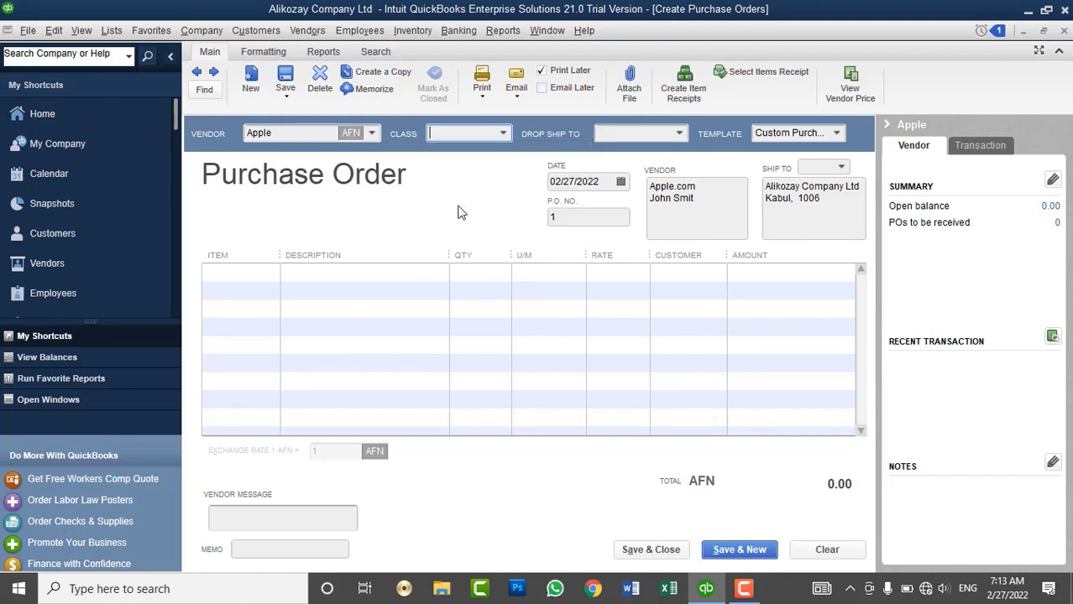
Add DELL Black Monitor and DELL Keyboard as the first two item lines of the purchase order
{"action": "left_click", "coordinate": [265, 275]}
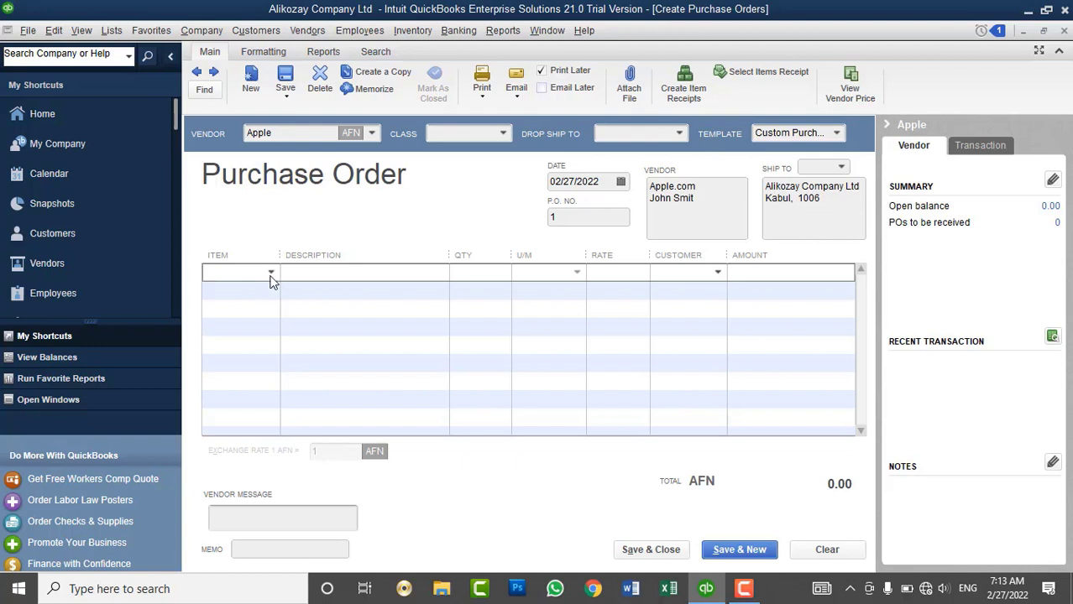
{"action": "left_click", "coordinate": [270, 273]}
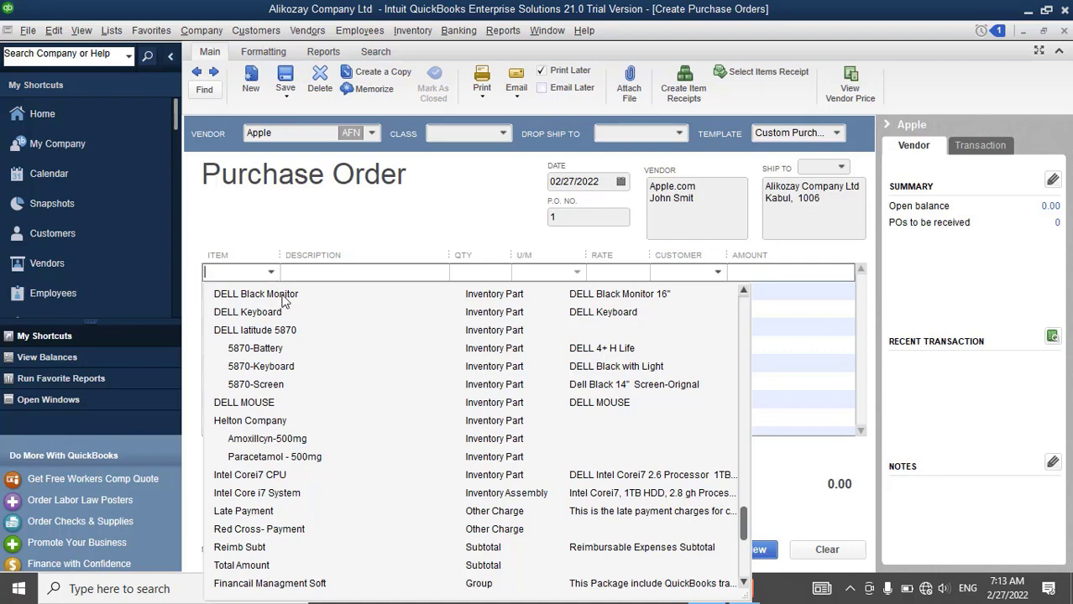
{"action": "left_click", "coordinate": [282, 296]}
{"action": "left_click", "coordinate": [273, 291]}
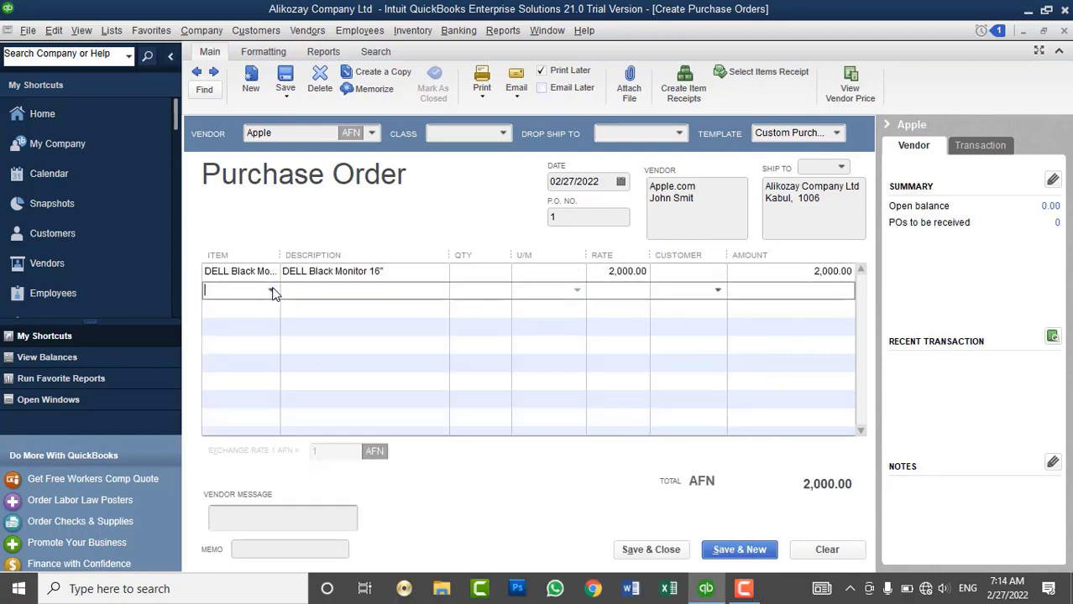
{"action": "left_click", "coordinate": [271, 291]}
{"action": "left_click", "coordinate": [277, 326]}
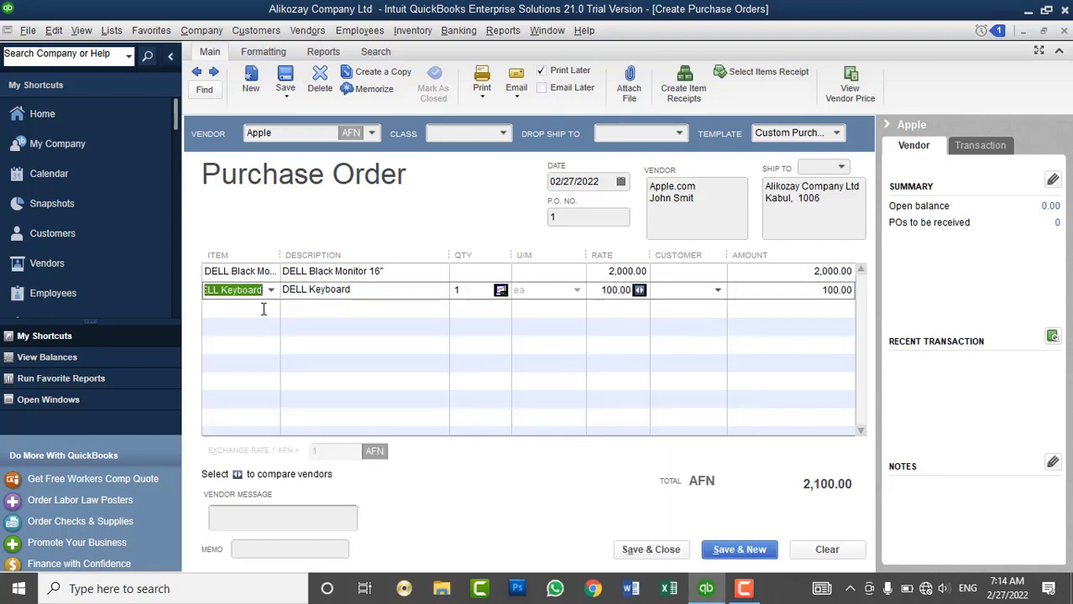
Add DELL MOUSE and Intel Corei7 CPU as the third and fourth item lines
{"action": "left_click", "coordinate": [263, 309]}
{"action": "left_click", "coordinate": [273, 308]}
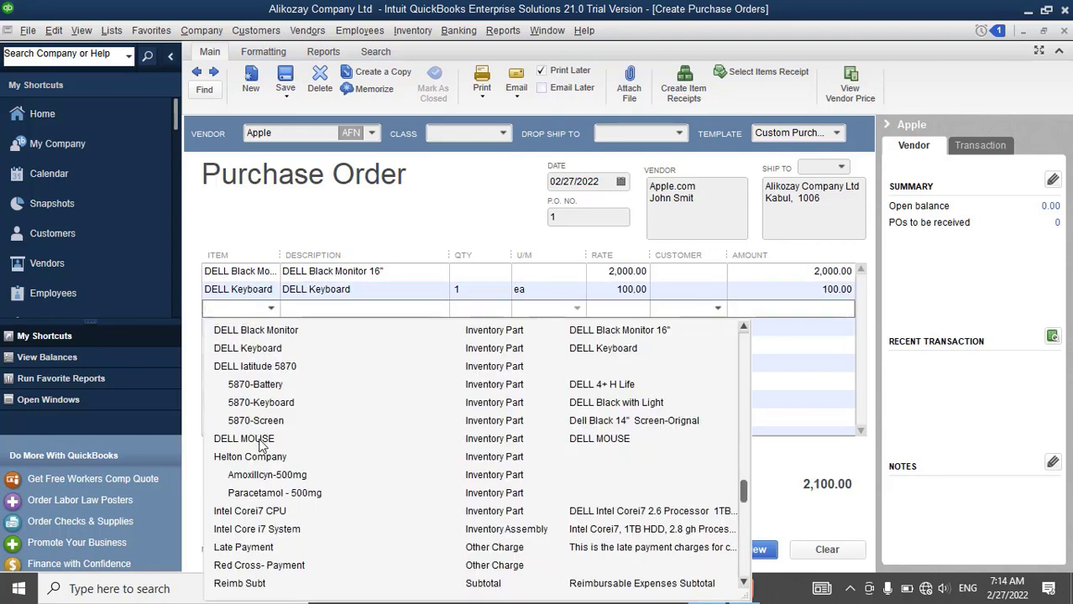
{"action": "left_click", "coordinate": [243, 440]}
{"action": "left_click", "coordinate": [267, 327]}
{"action": "left_click", "coordinate": [271, 326]}
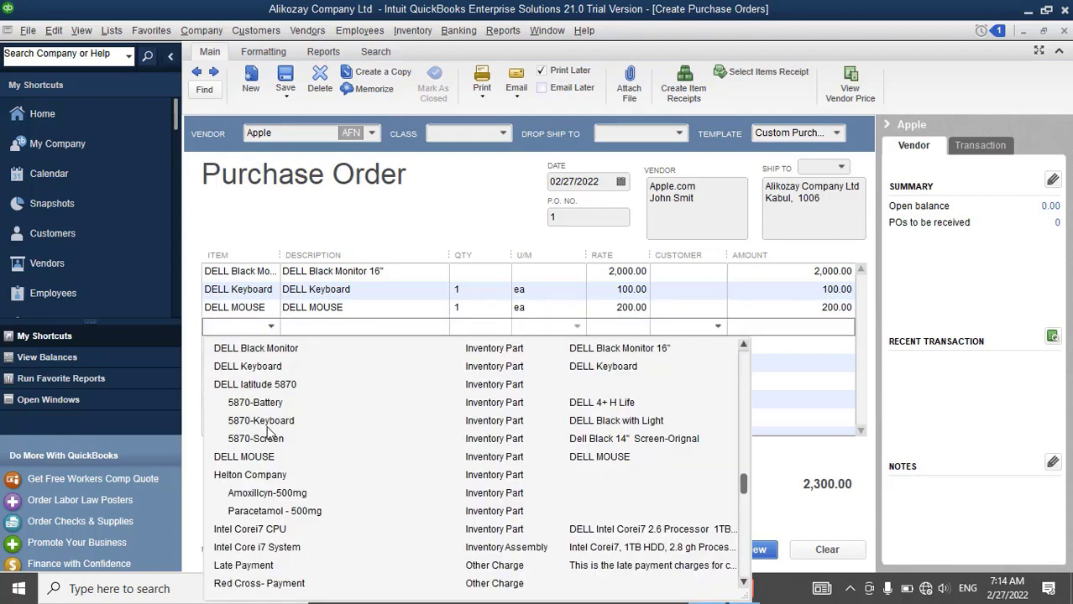
{"action": "left_click", "coordinate": [273, 533]}
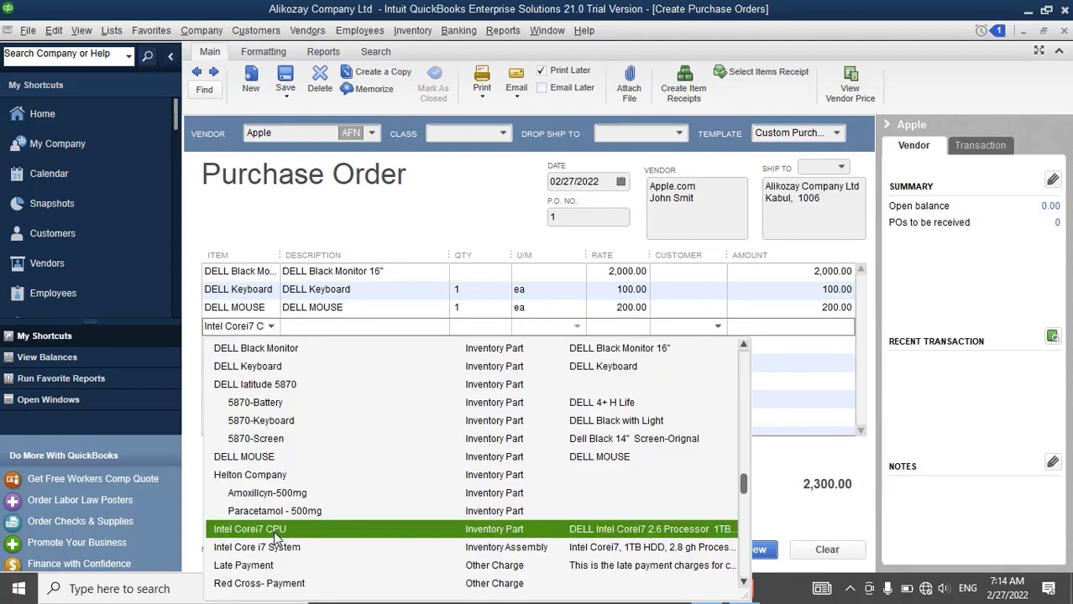
{"action": "left_click", "coordinate": [273, 531]}
Set the order quantities to 10 for the monitor, keyboard and mouse, and 9 for the Intel Corei7 CPU
{"action": "left_click", "coordinate": [454, 273]}
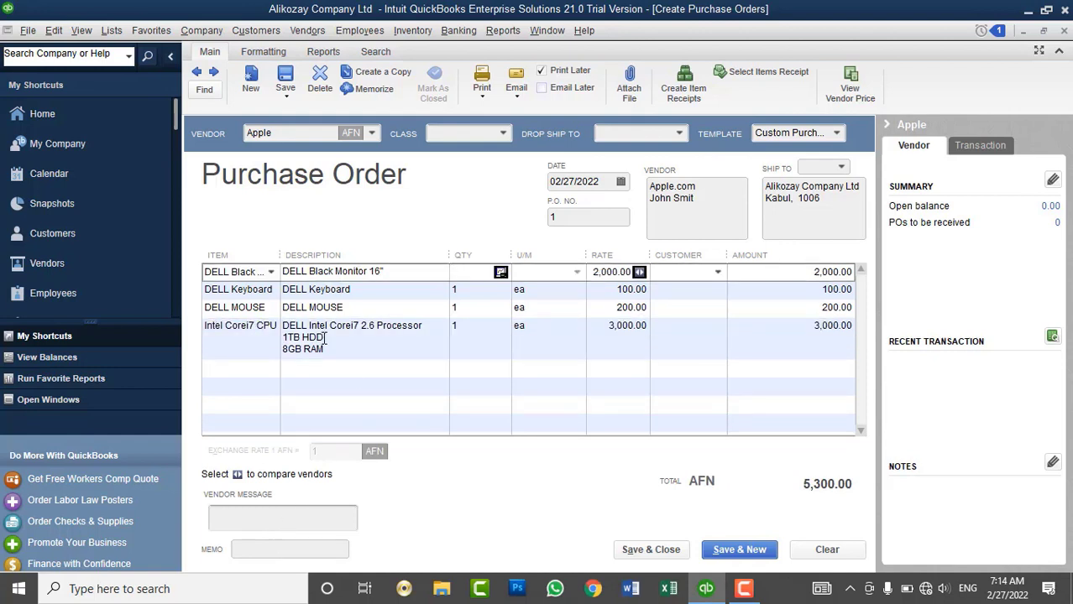
{"action": "type", "text": "10"}
{"action": "left_click", "coordinate": [459, 289]}
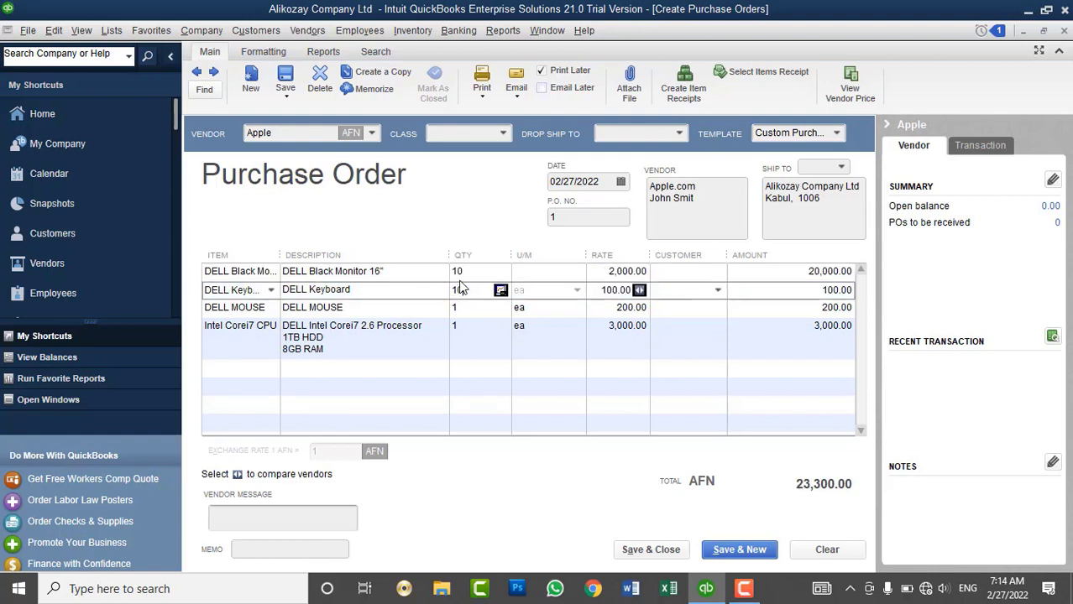
{"action": "key", "text": "Down"}
{"action": "type", "text": "10"}
{"action": "key", "text": "Down"}
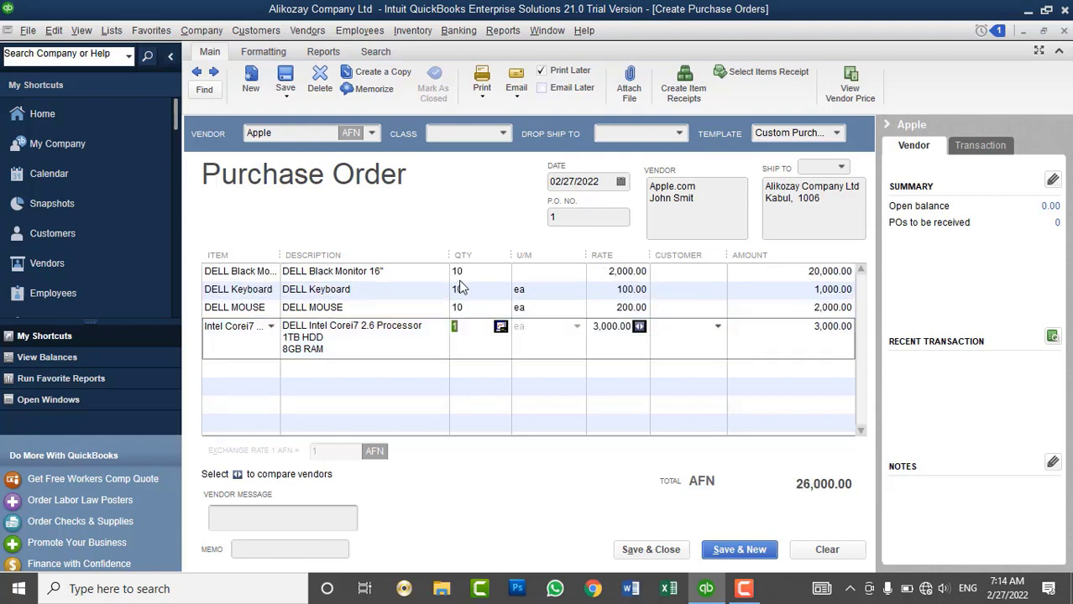
{"action": "type", "text": "9"}
Check the purchase order's number, date and vendor address fields, comparing the date with the system date
{"action": "left_click", "coordinate": [589, 217]}
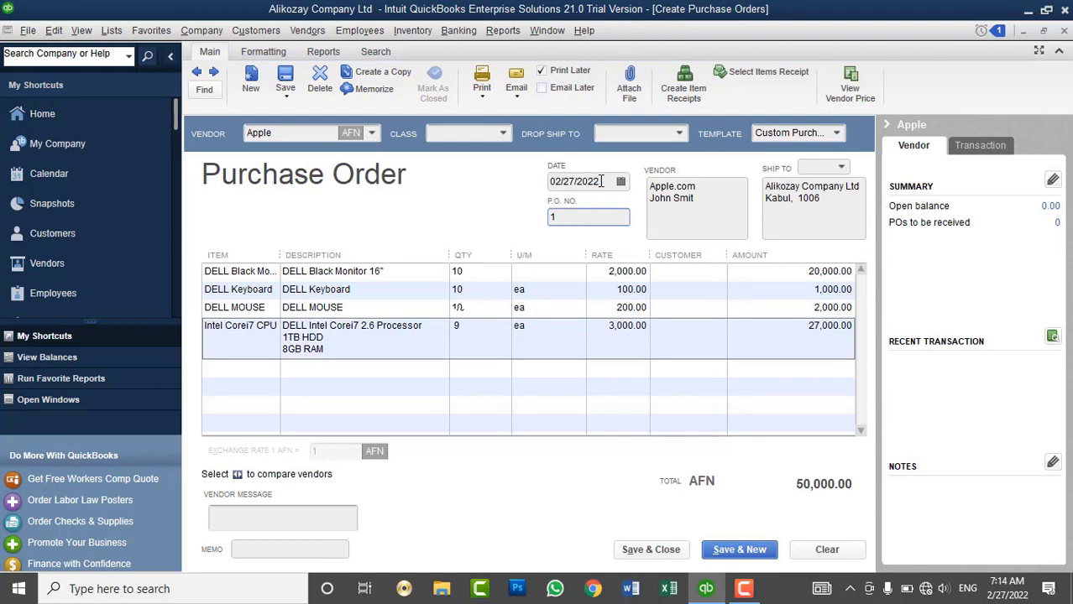
{"action": "left_click", "coordinate": [603, 183]}
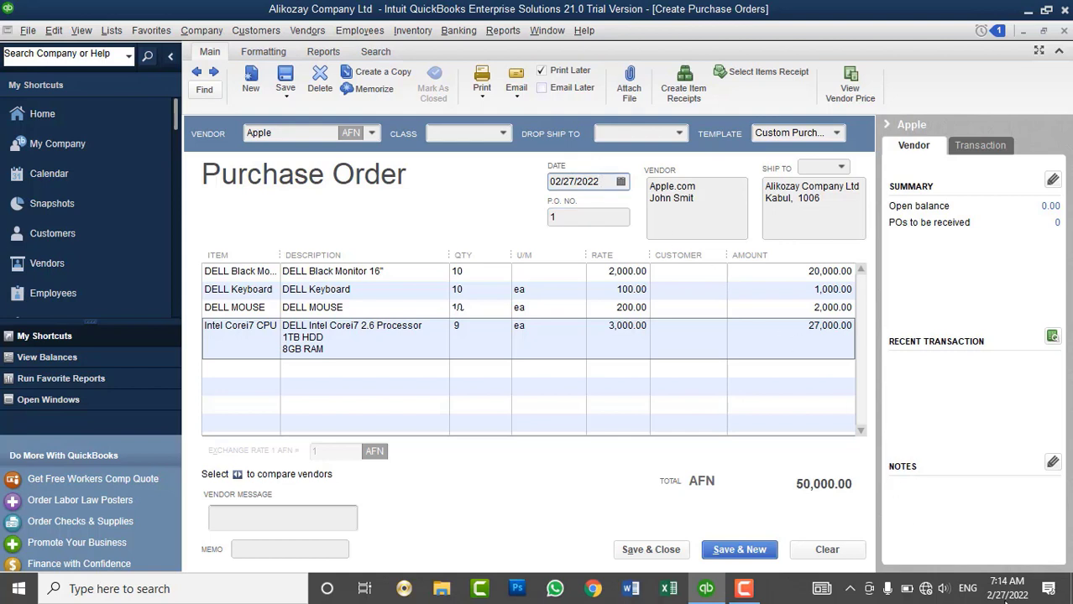
{"action": "mouse_move", "coordinate": [1005, 598]}
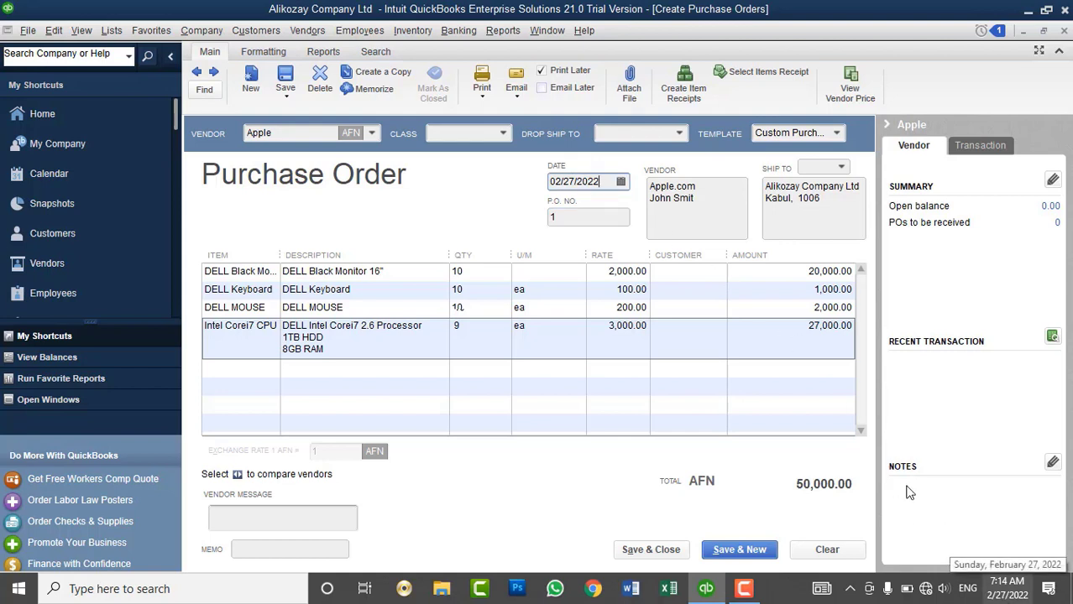
{"action": "left_click", "coordinate": [706, 204]}
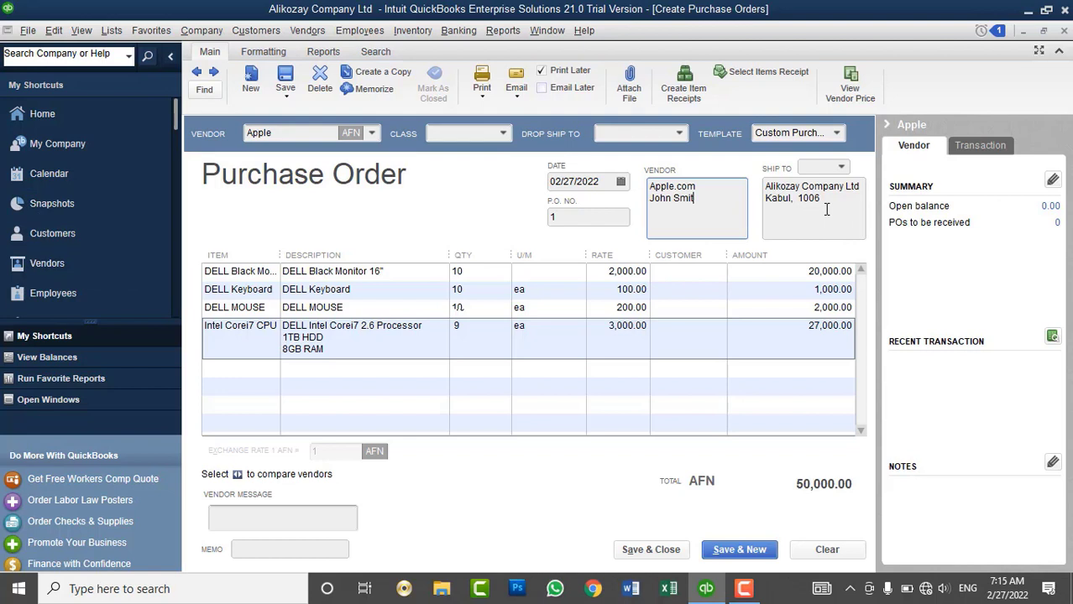
Review the company's contact and address information, and return to the maximized purchase order to compare its ship-to address
{"action": "left_click", "coordinate": [188, 32]}
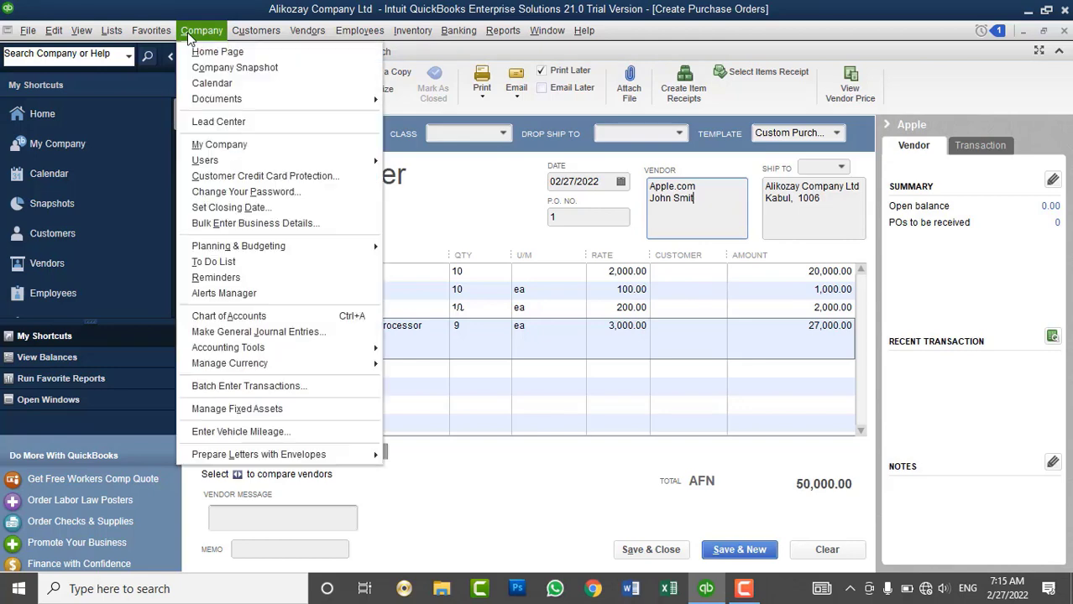
{"action": "left_click", "coordinate": [243, 148]}
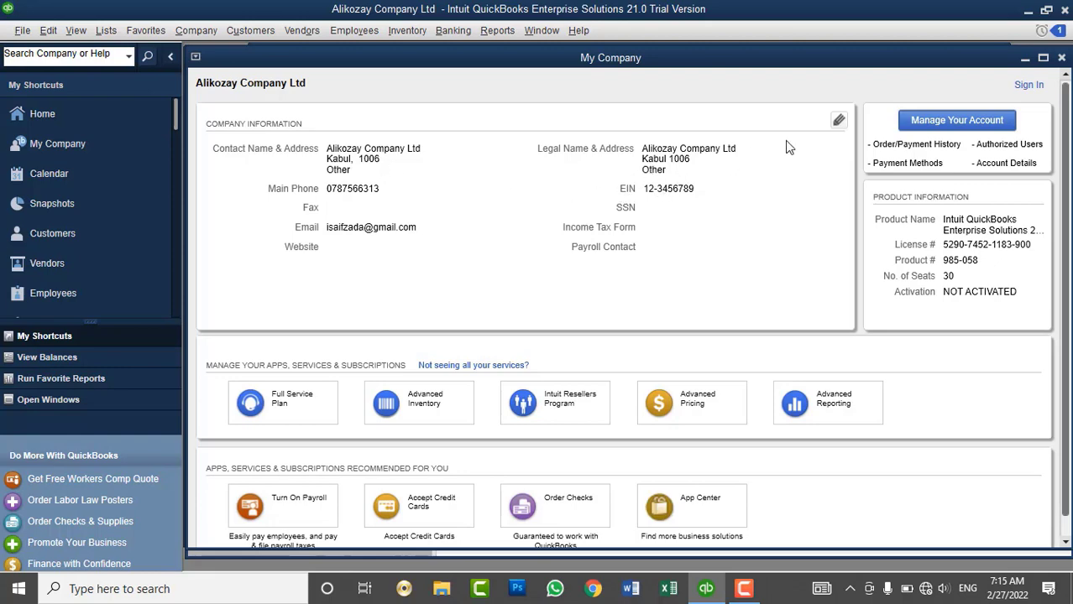
{"action": "left_click", "coordinate": [1062, 57]}
{"action": "left_click", "coordinate": [758, 231]}
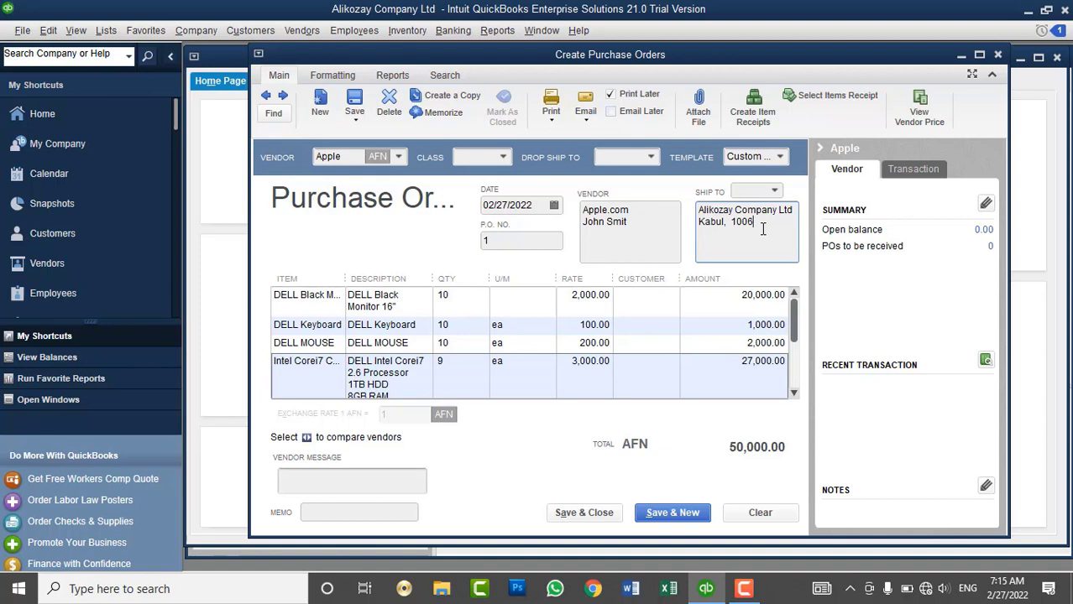
{"action": "double_click", "coordinate": [661, 52]}
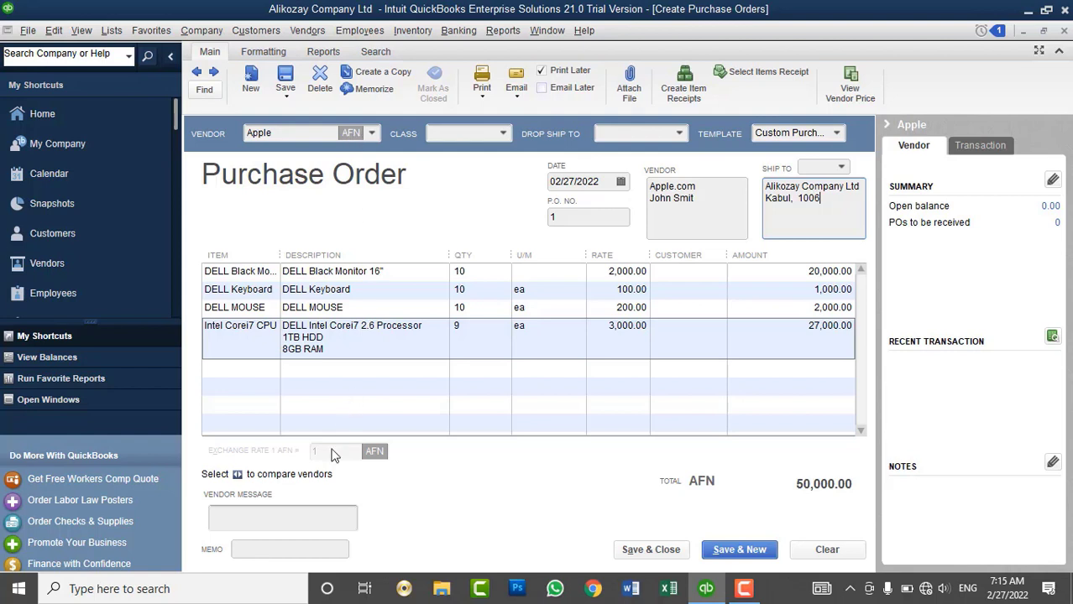
Enter the vendor message "Kindly Make these urgently" and leave the memo blank
{"action": "left_click", "coordinate": [275, 510]}
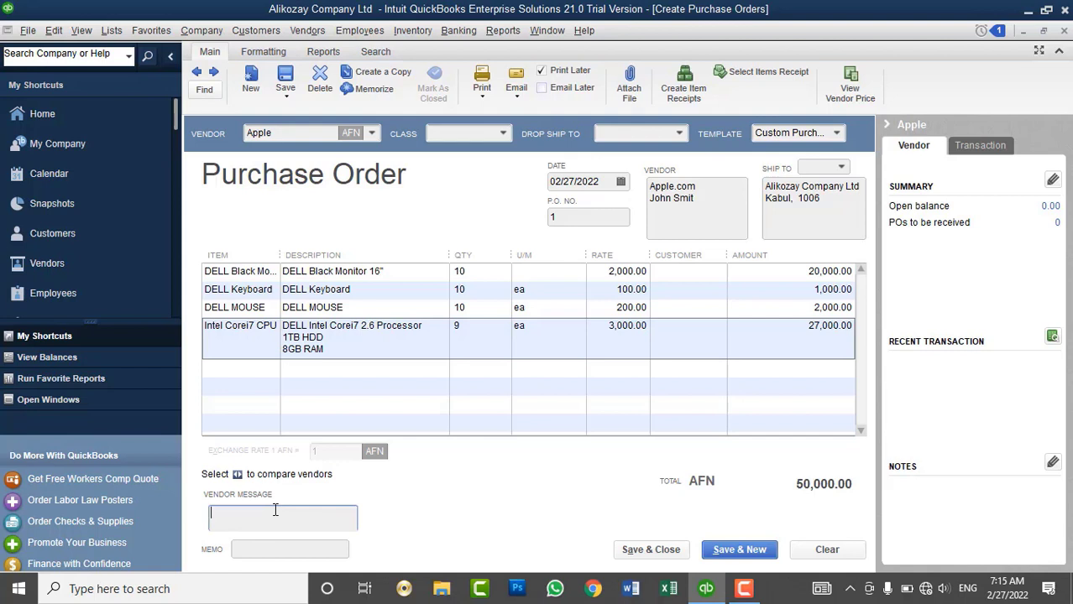
{"action": "type", "text": "Kindly Make these urgently"}
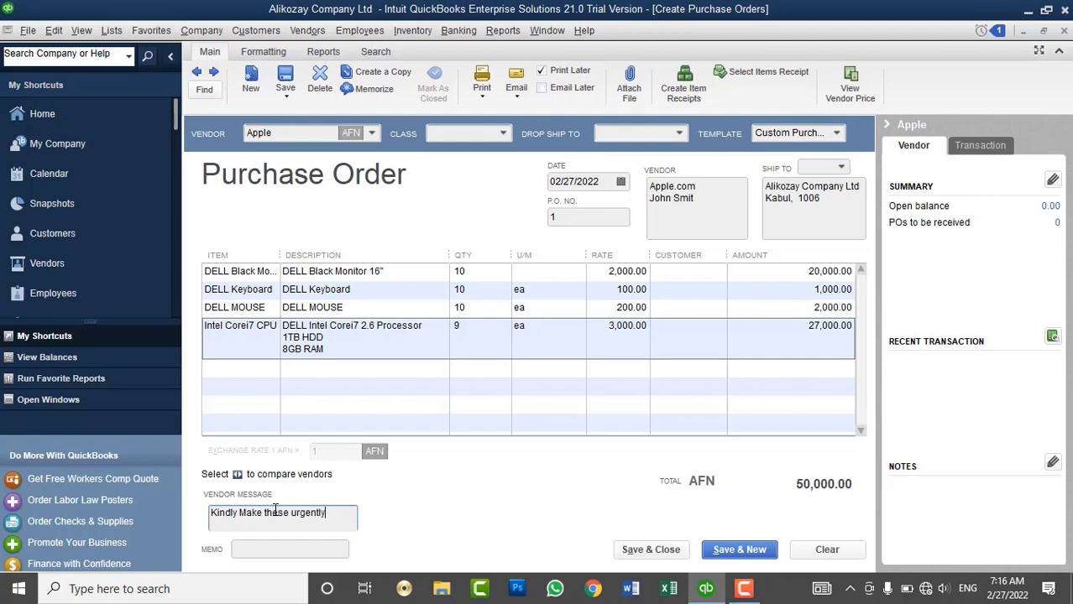
{"action": "left_click", "coordinate": [267, 551]}
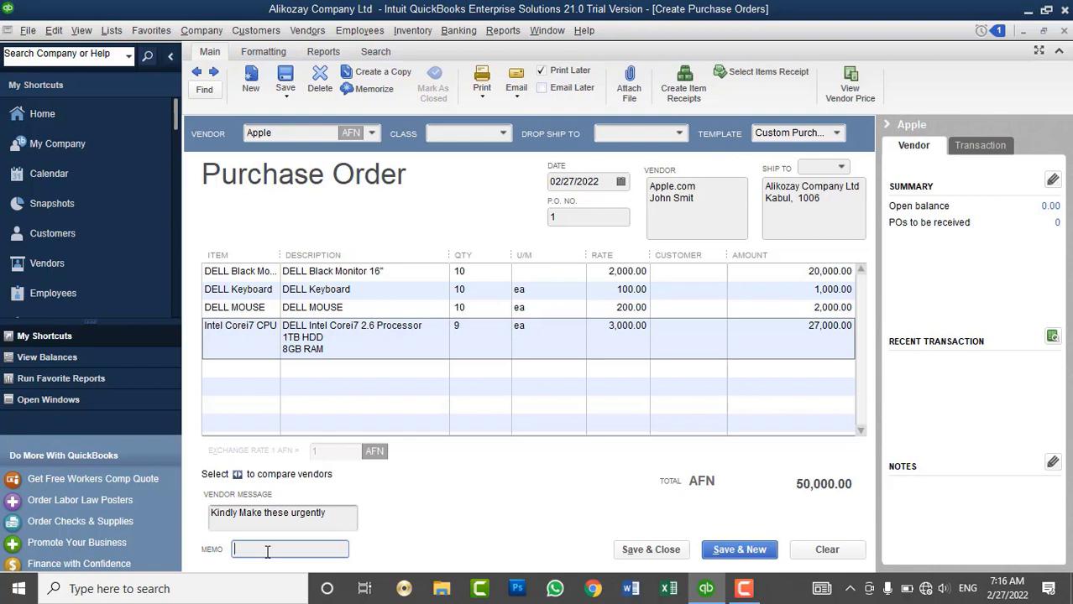
Examine the customer choices for the DELL Black Monitor line and the transaction and vendor details for Apple
{"action": "left_click", "coordinate": [688, 270]}
{"action": "left_click", "coordinate": [718, 275]}
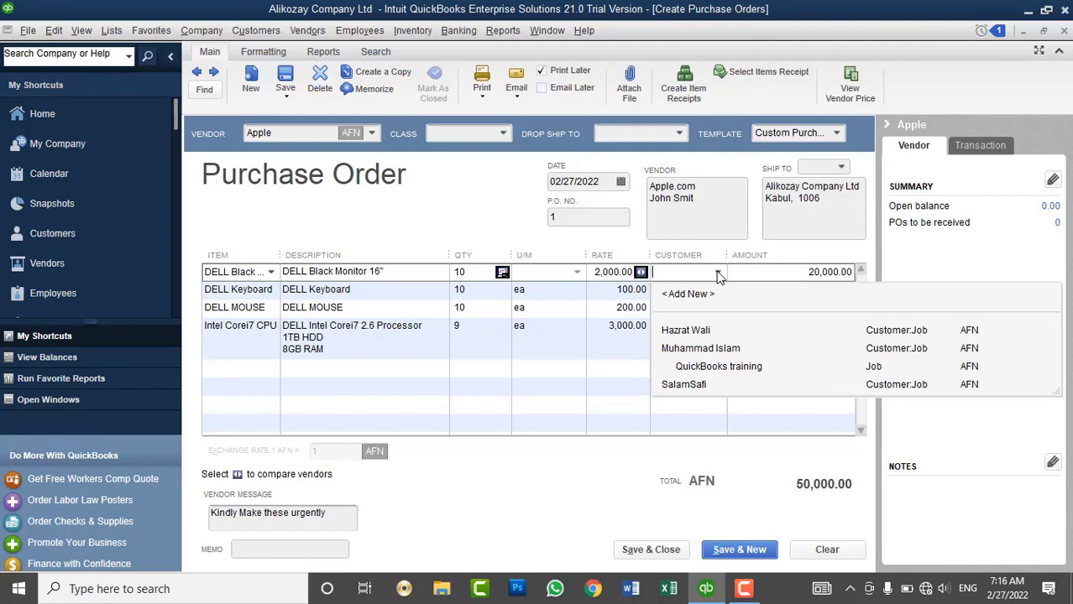
{"action": "left_click", "coordinate": [487, 208]}
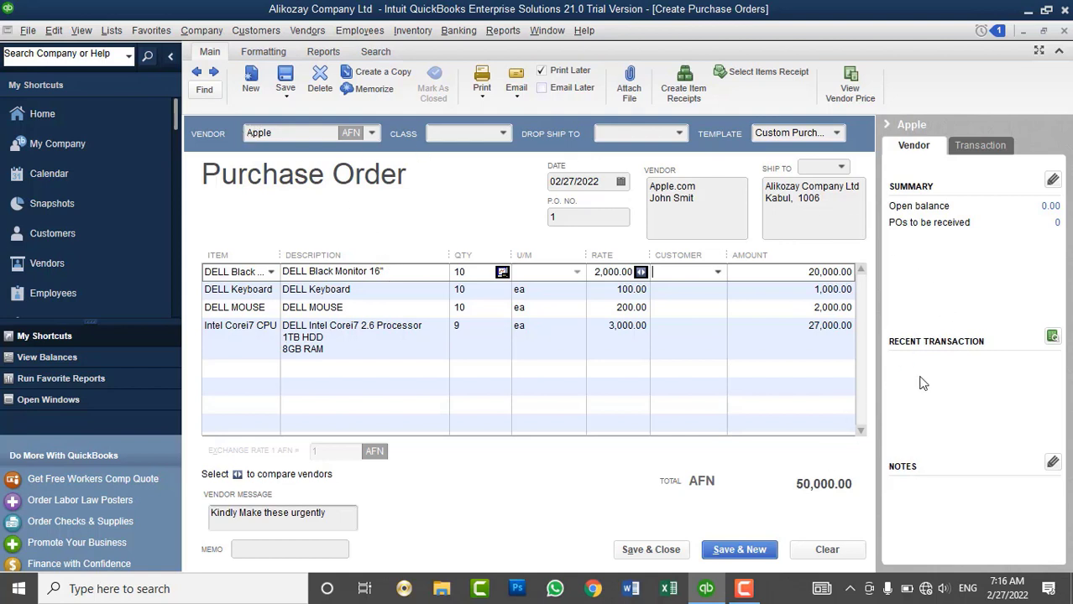
{"action": "left_click", "coordinate": [979, 145]}
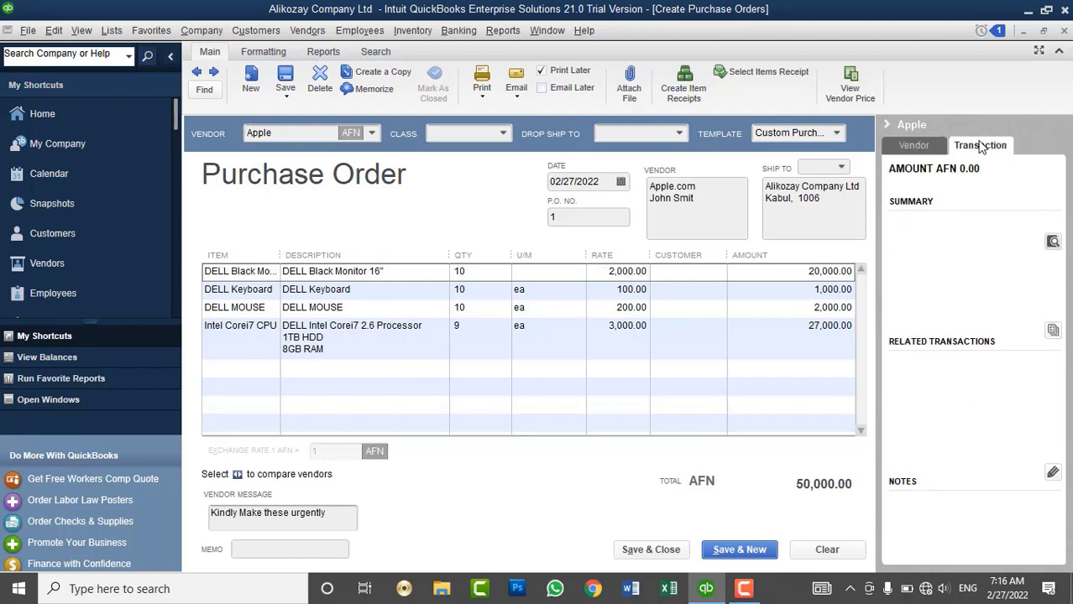
{"action": "left_click", "coordinate": [927, 148]}
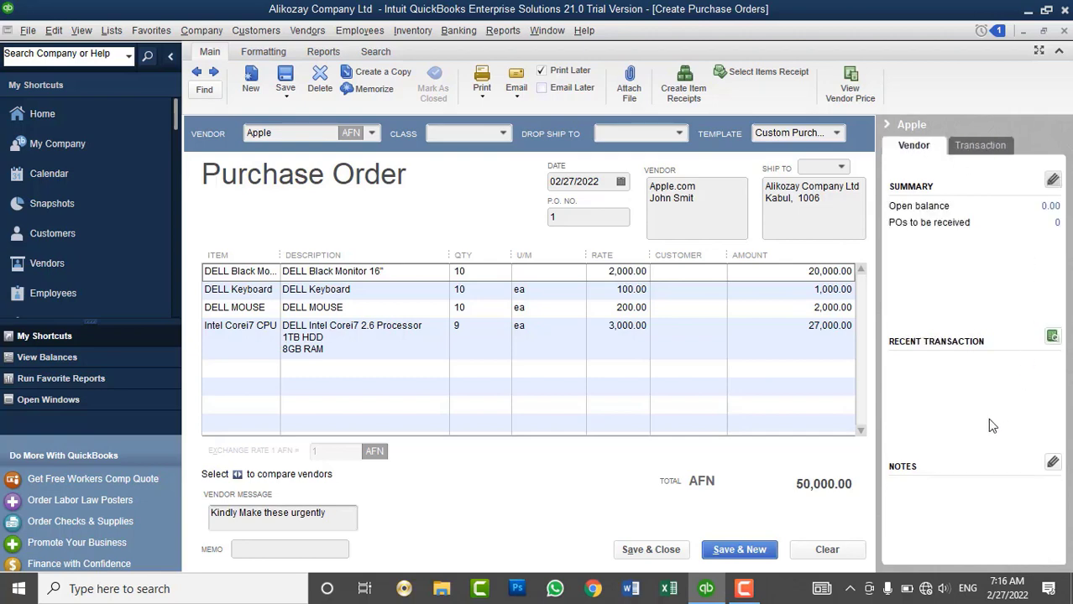
Save and close the purchase order, ignoring all spelling suggestions for "HDD"
{"action": "left_click", "coordinate": [659, 550]}
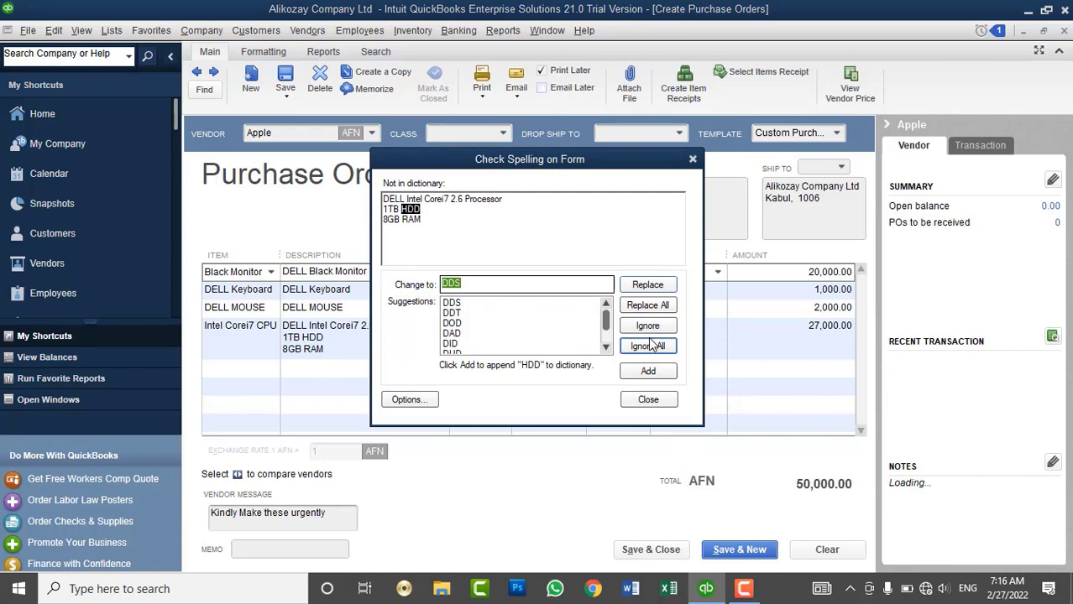
{"action": "left_click", "coordinate": [651, 346]}
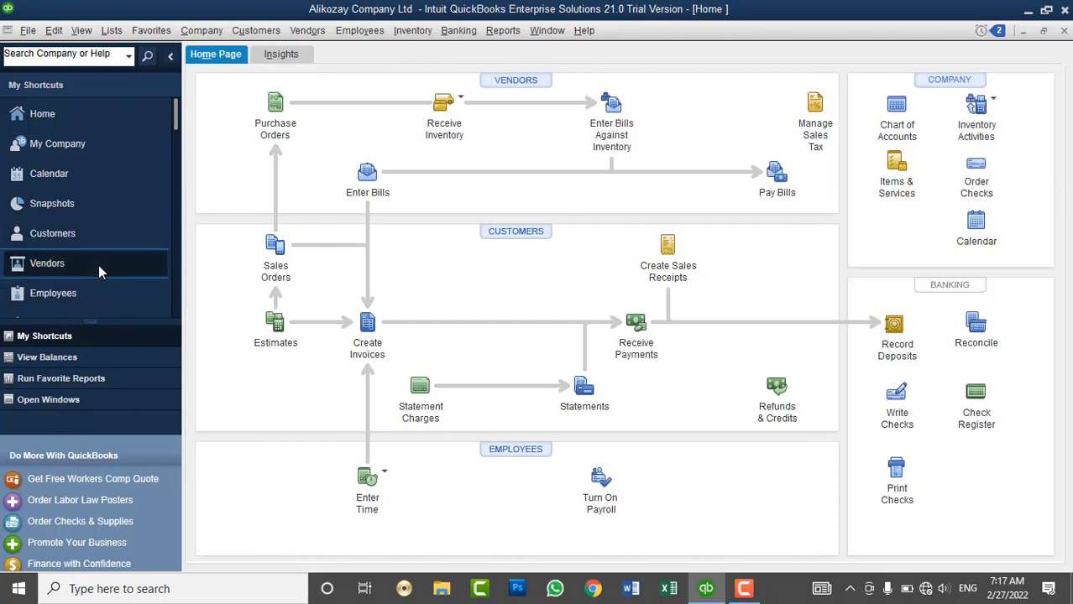
Check the purchase order listed for the vendor Apple, and view the Physical Inventory Worksheet's quantities on hand before closing it
{"action": "left_click", "coordinate": [146, 252]}
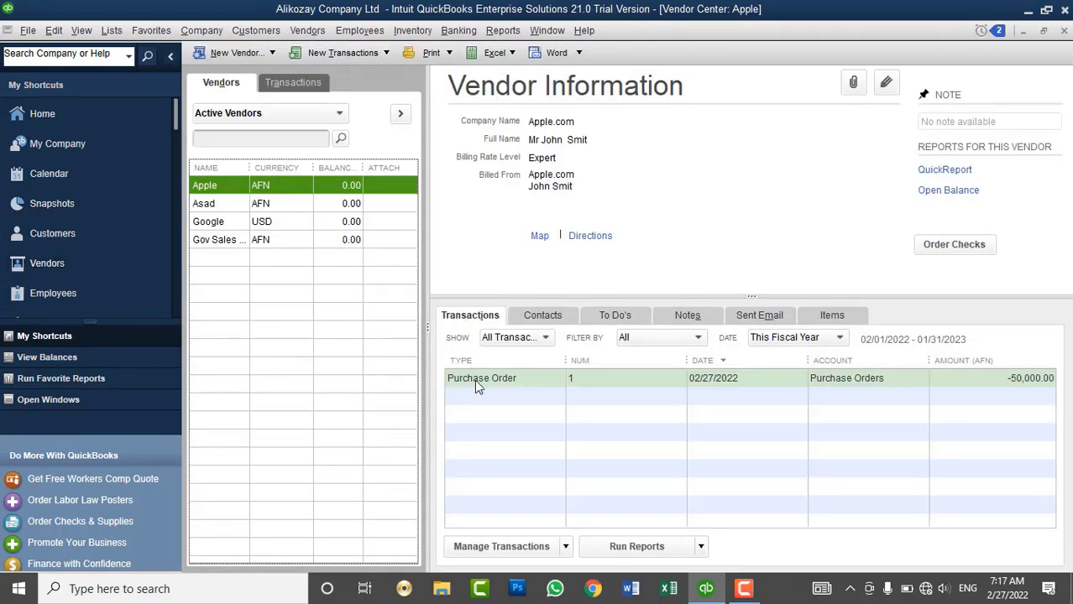
{"action": "left_click", "coordinate": [503, 380]}
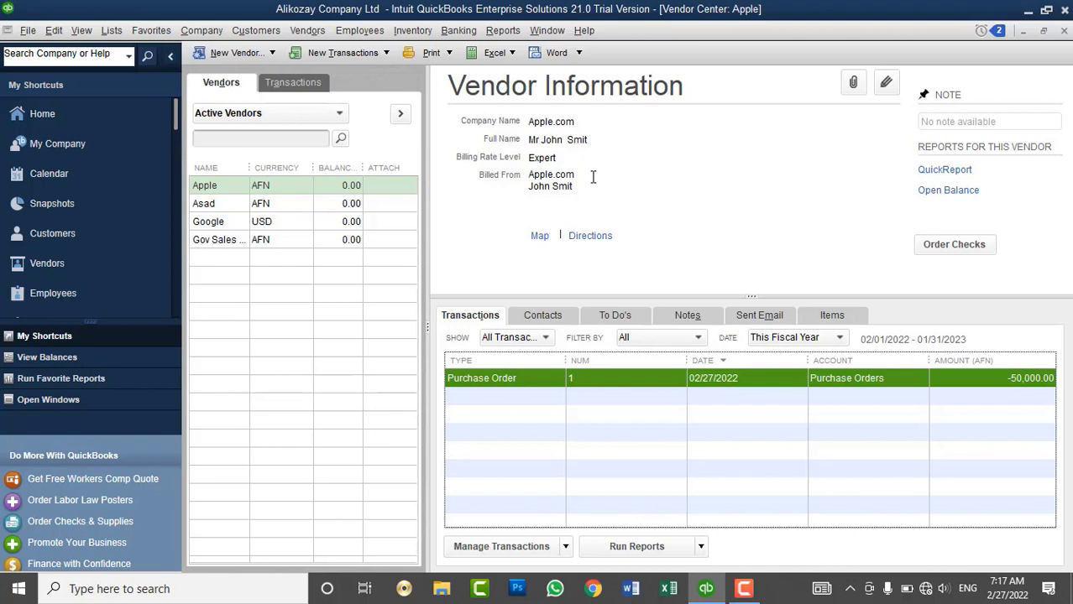
{"action": "left_click", "coordinate": [417, 32]}
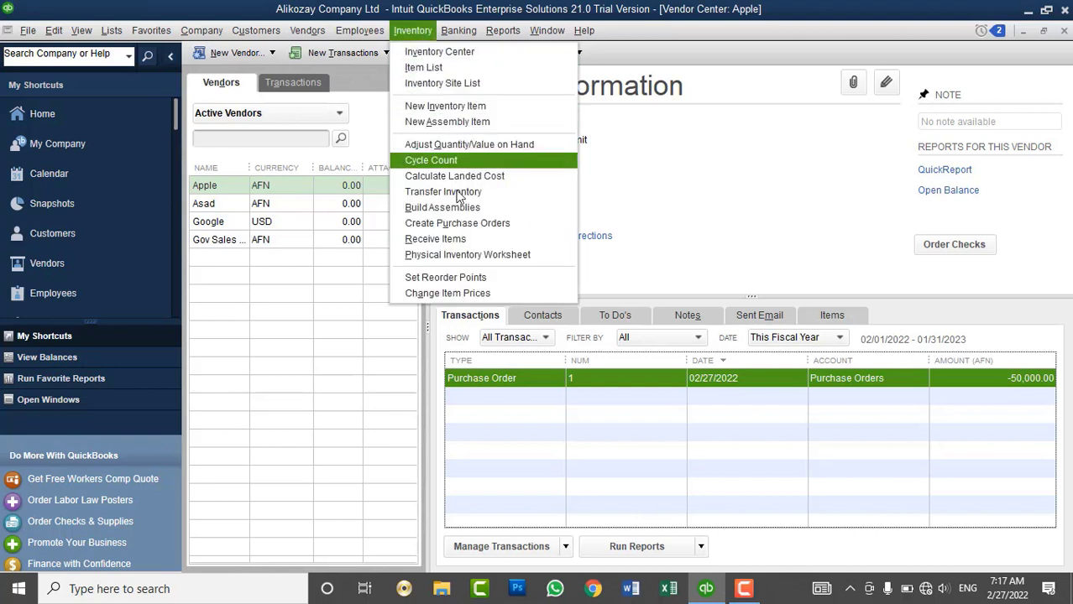
{"action": "left_click", "coordinate": [475, 255]}
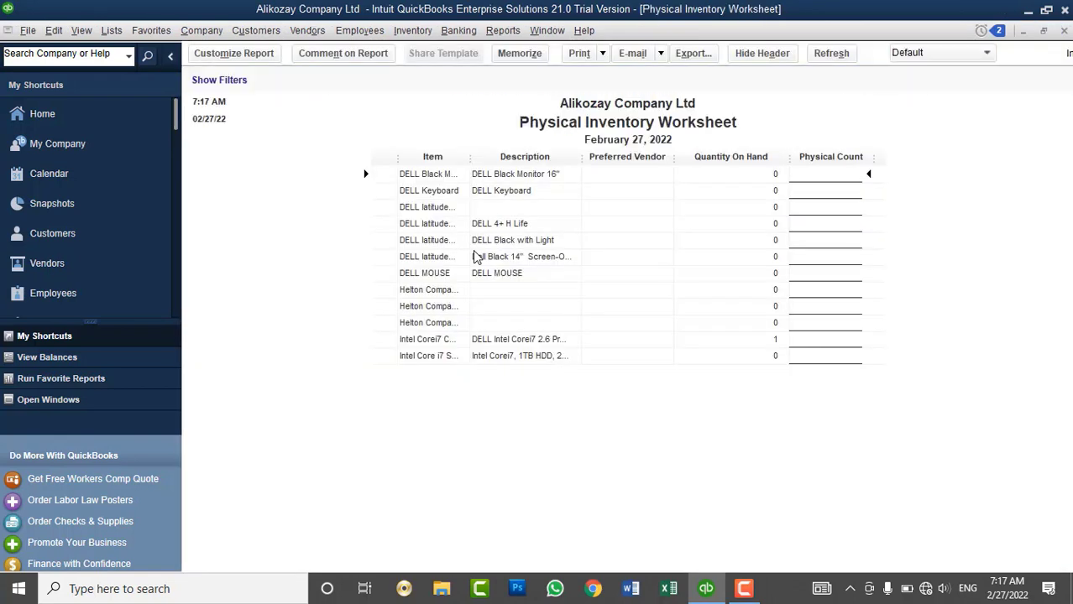
{"action": "left_click", "coordinate": [1064, 30]}
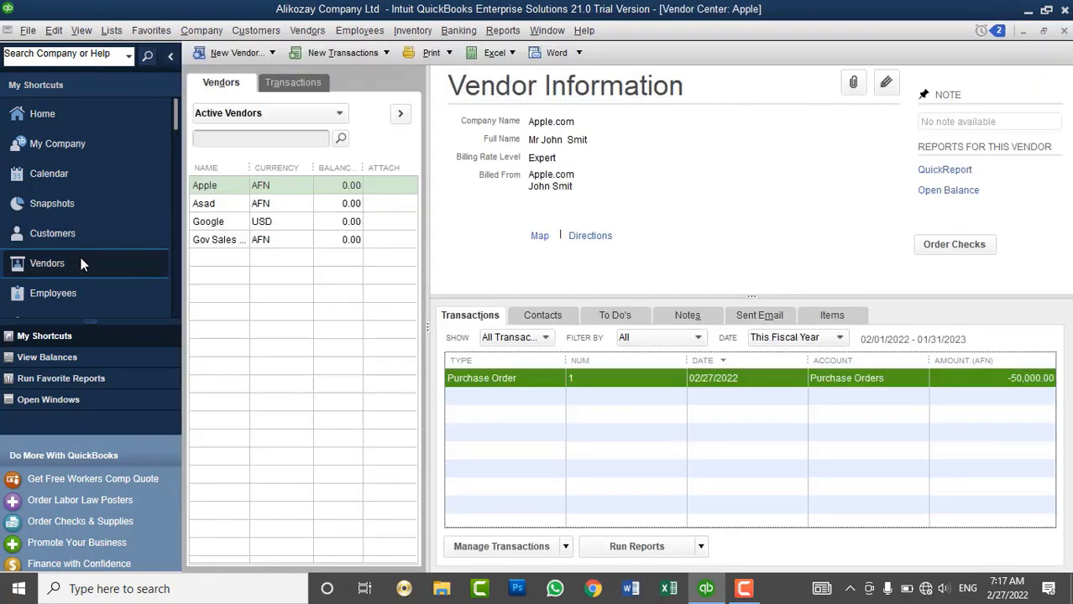
Examine the Accounts Payable and Accounts Payable - USD balances in the company snapshot, and close the snapshot
{"action": "left_click", "coordinate": [93, 206]}
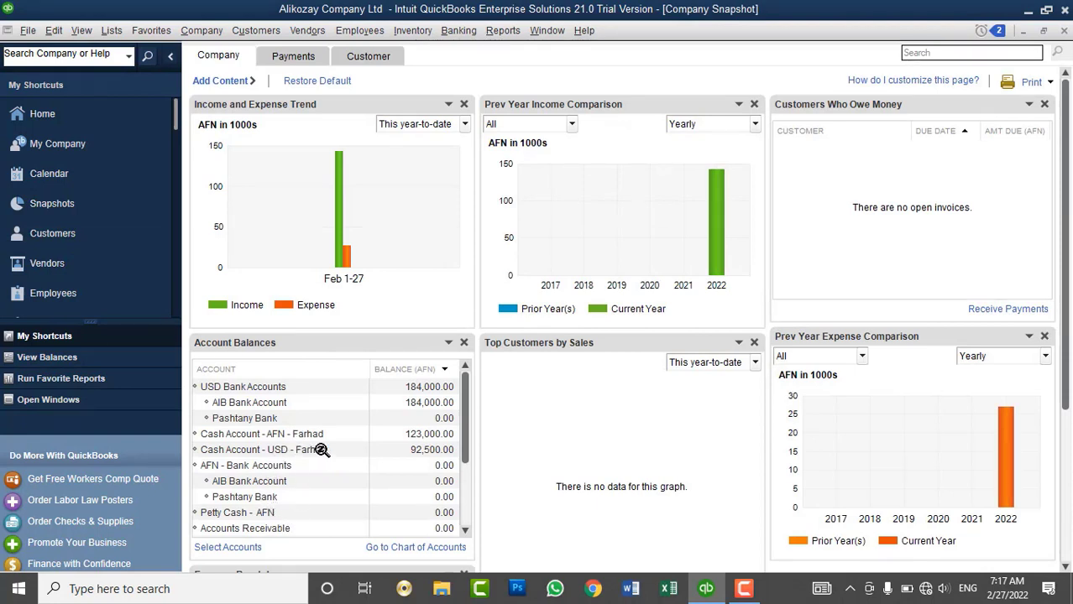
{"action": "scroll", "coordinate": [394, 463], "scroll_direction": "down", "scroll_amount": 1}
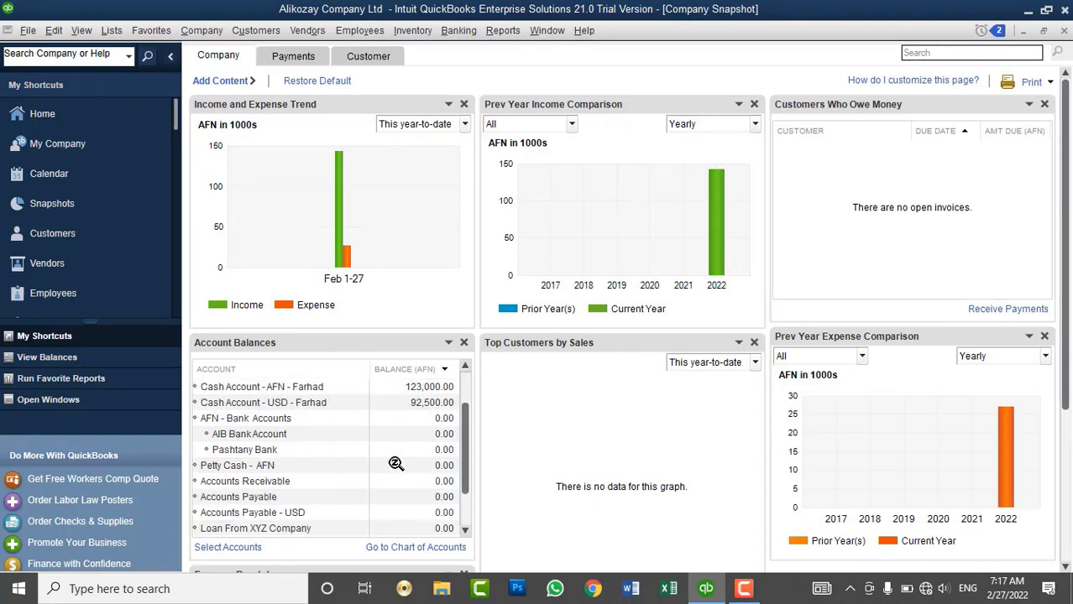
{"action": "left_click", "coordinate": [302, 496]}
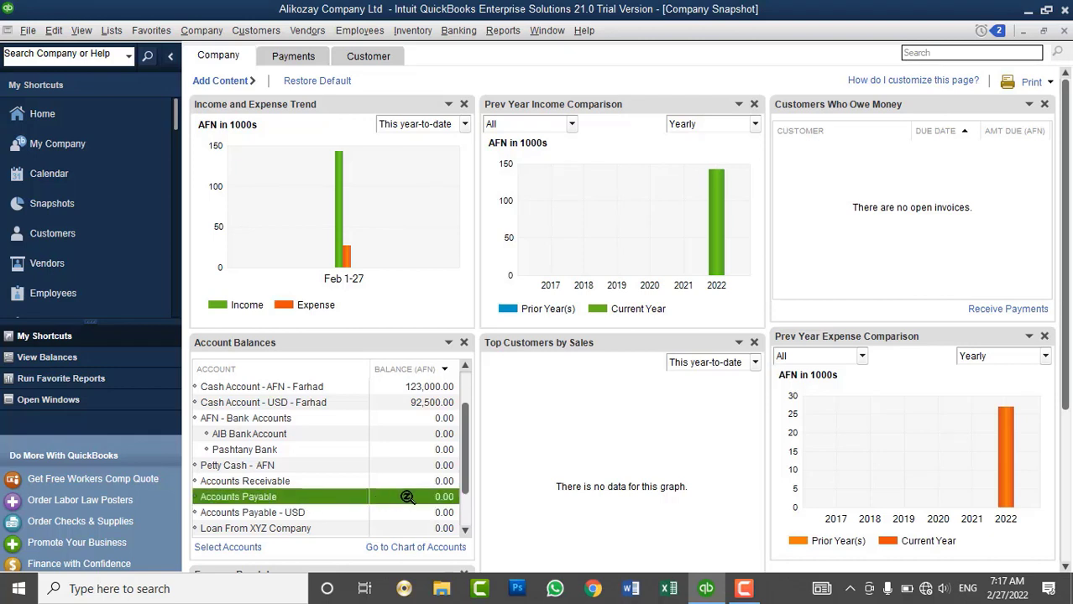
{"action": "left_click", "coordinate": [307, 512]}
{"action": "left_click", "coordinate": [314, 498]}
{"action": "left_click", "coordinate": [1064, 30]}
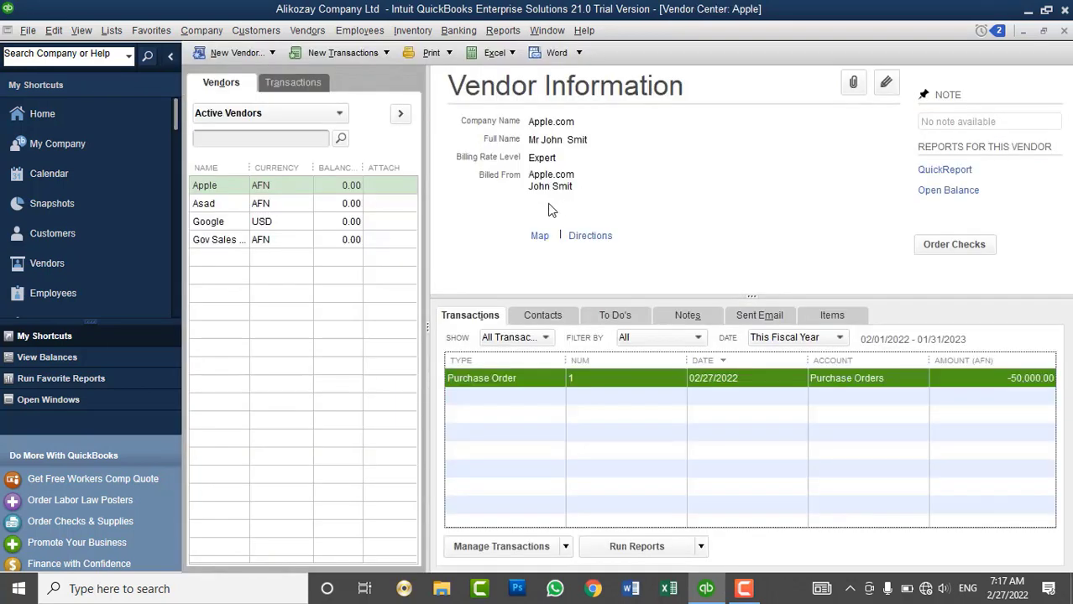
Start a bill for received items with Apple as the vendor
{"action": "left_click", "coordinate": [312, 31]}
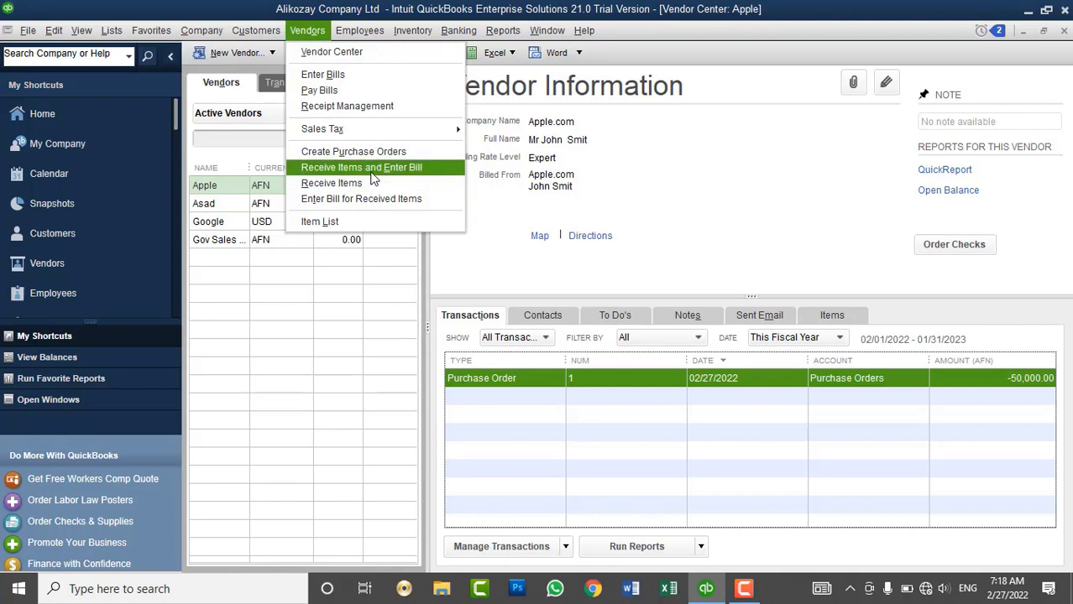
{"action": "left_click", "coordinate": [372, 173]}
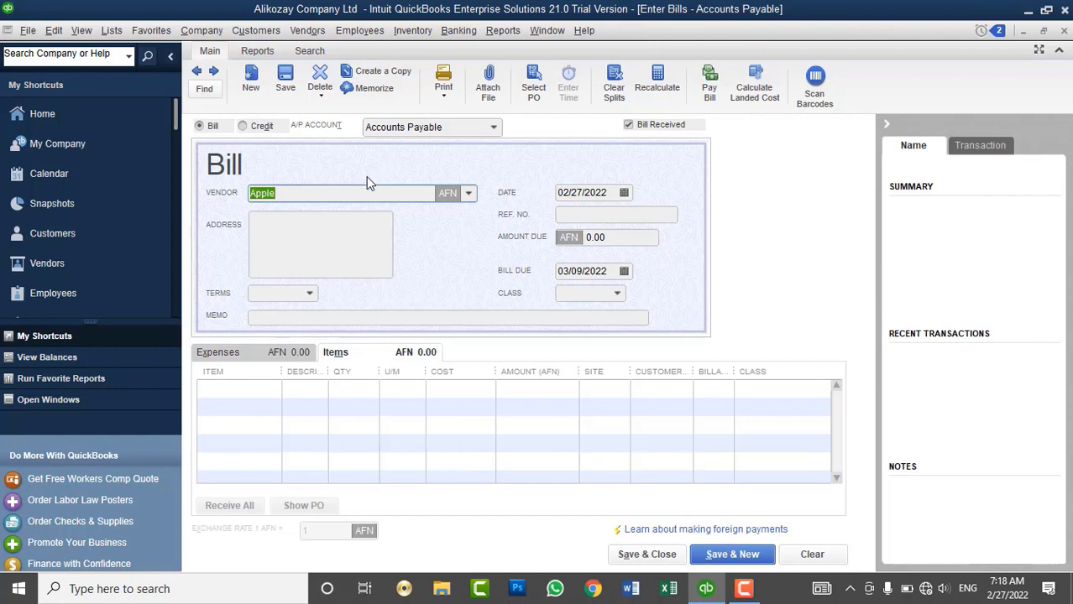
{"action": "left_click", "coordinate": [468, 193]}
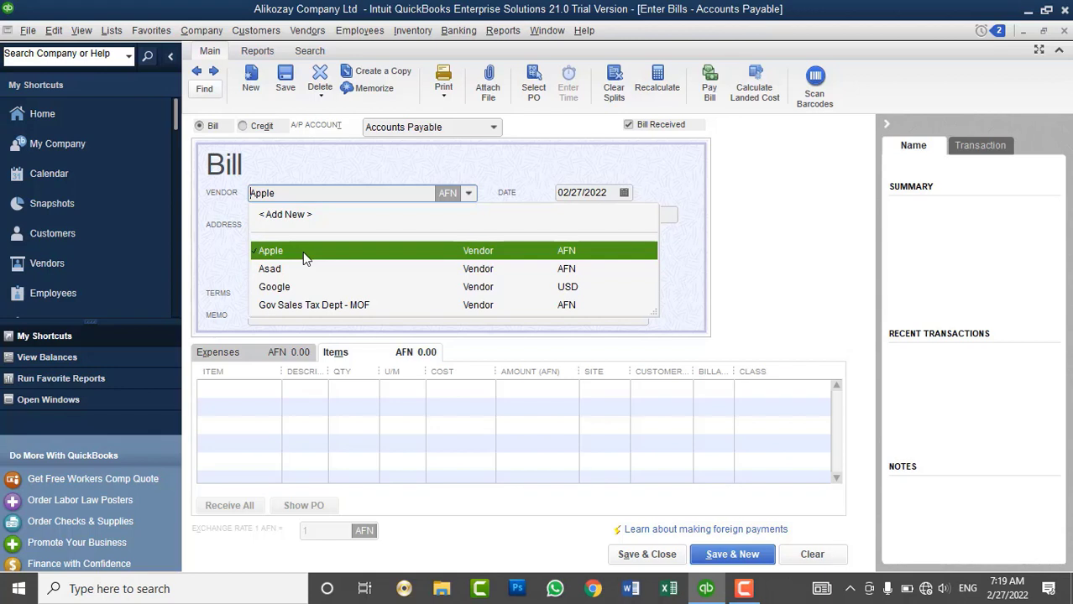
{"action": "left_click", "coordinate": [304, 258]}
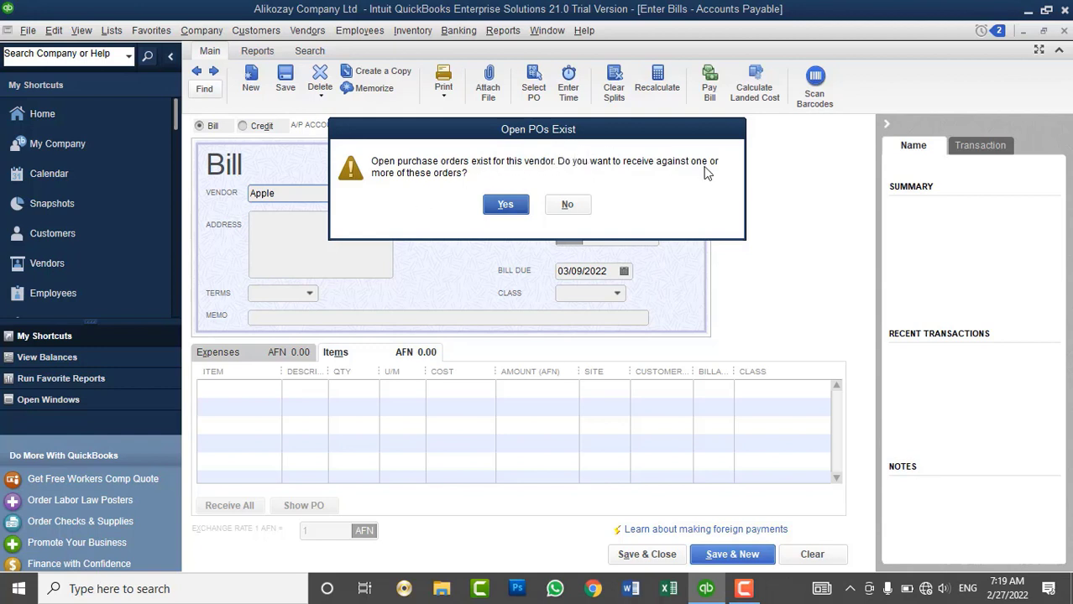
Receive the bill's items against Apple's purchase order no. 1 dated 02/27/2022, and decline to have the bill represent time worked
{"action": "left_click", "coordinate": [508, 204]}
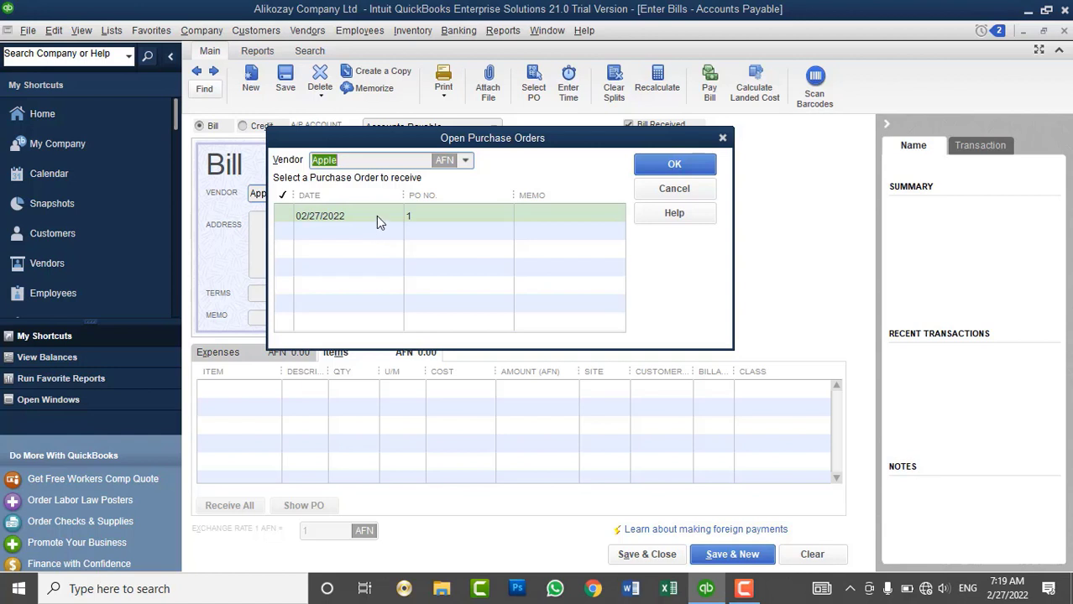
{"action": "left_click", "coordinate": [425, 215]}
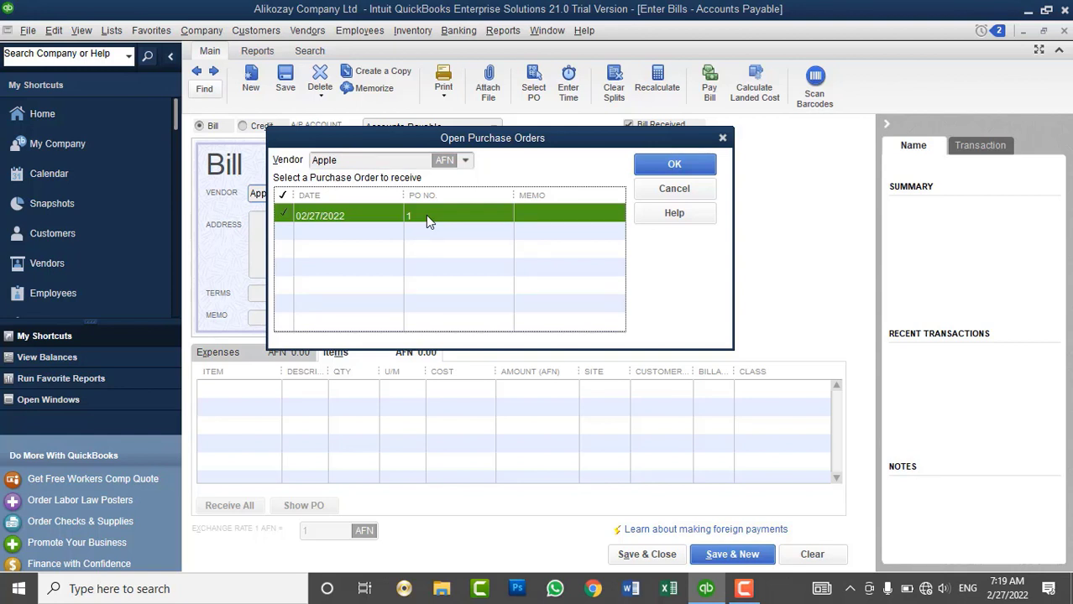
{"action": "left_click", "coordinate": [466, 161]}
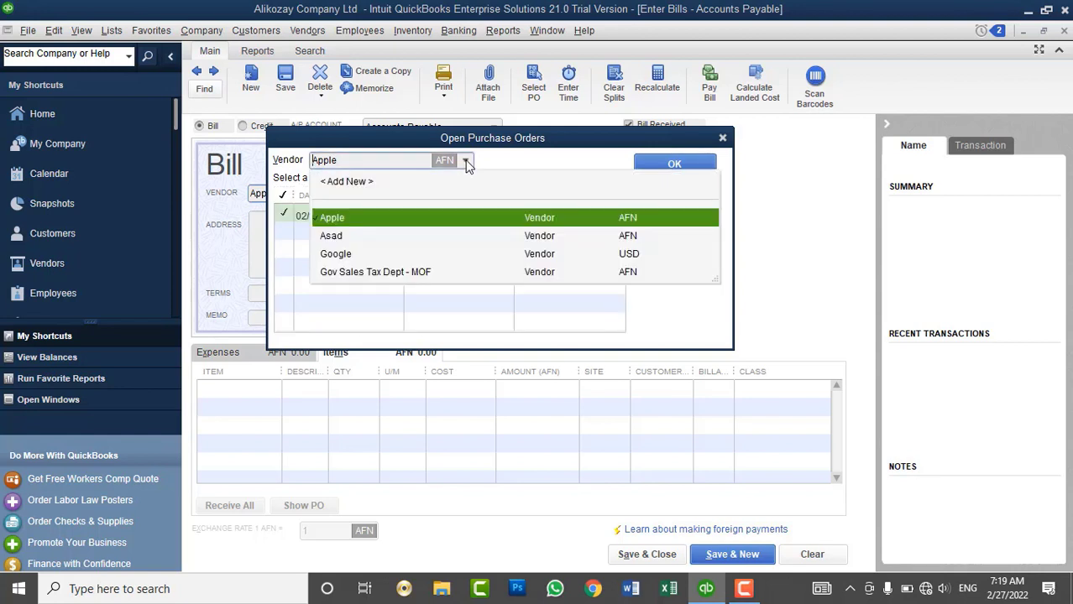
{"action": "left_click", "coordinate": [466, 162]}
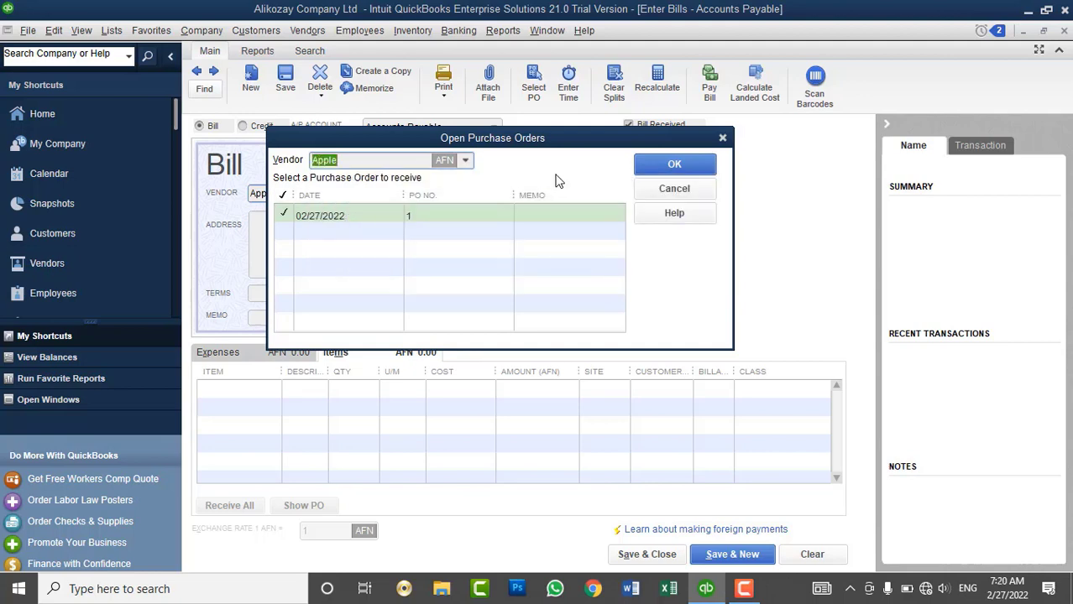
{"action": "left_click", "coordinate": [674, 164]}
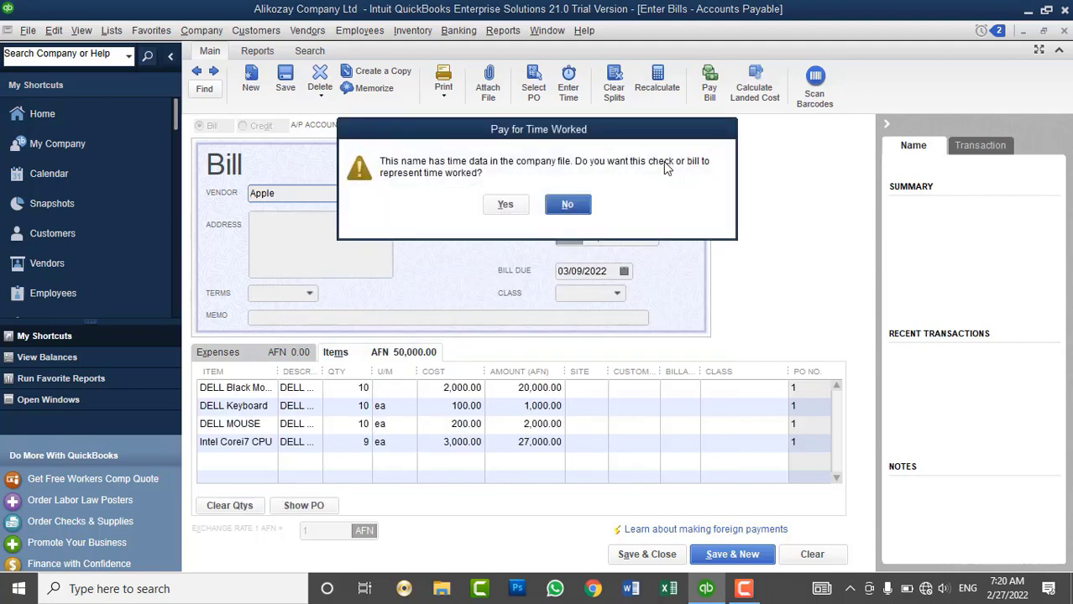
{"action": "left_click_drag", "start_coordinate": [635, 131], "coordinate": [701, 112]}
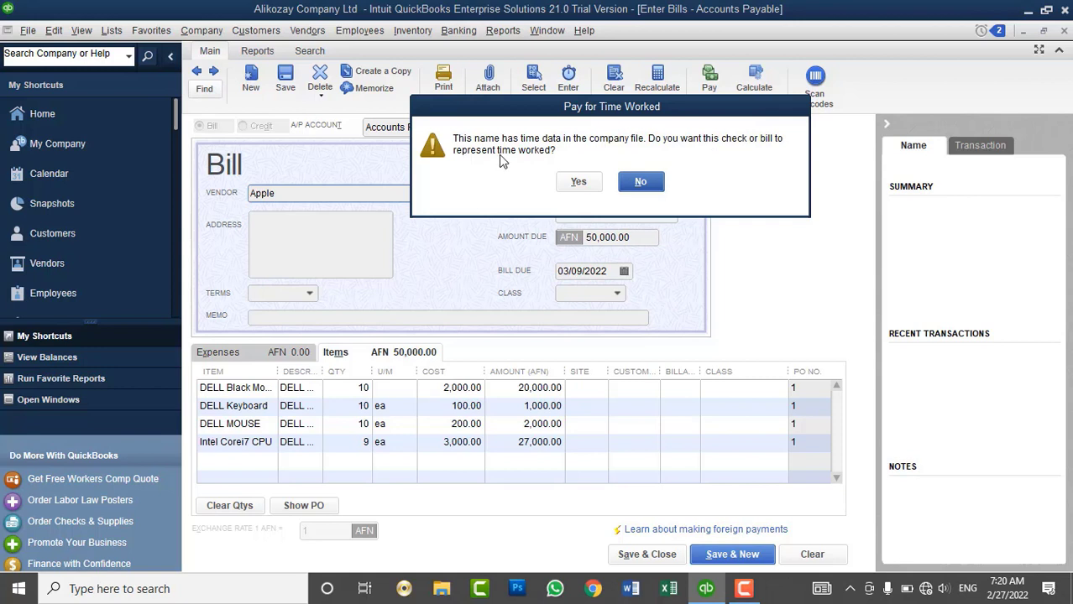
{"action": "left_click", "coordinate": [646, 186]}
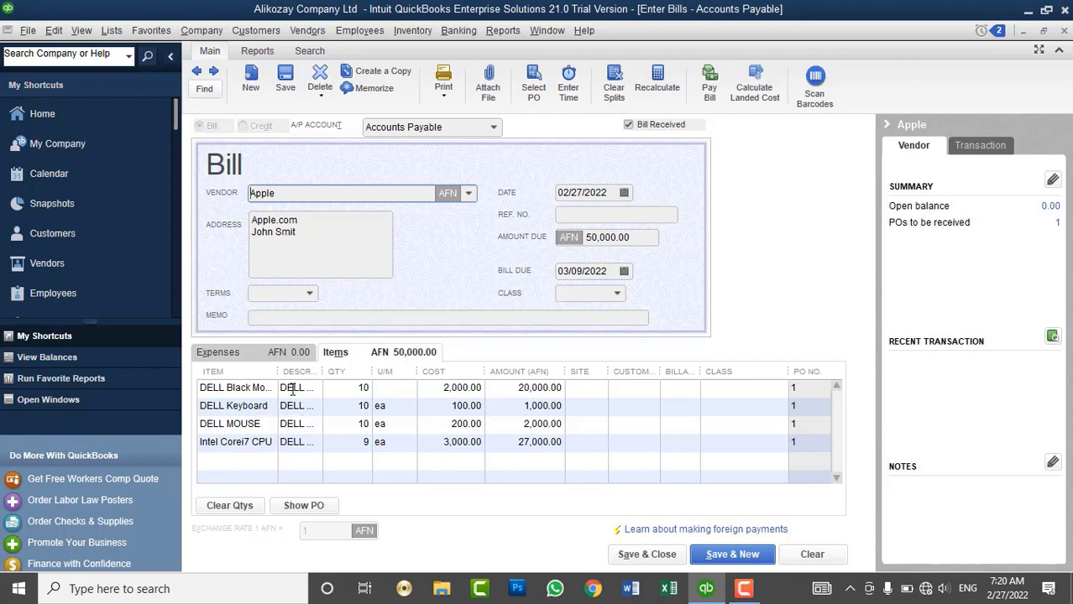
Widen the Item column of the bill and review the monitor, keyboard, mouse and CPU lines
{"action": "left_click_drag", "start_coordinate": [279, 376], "coordinate": [353, 386]}
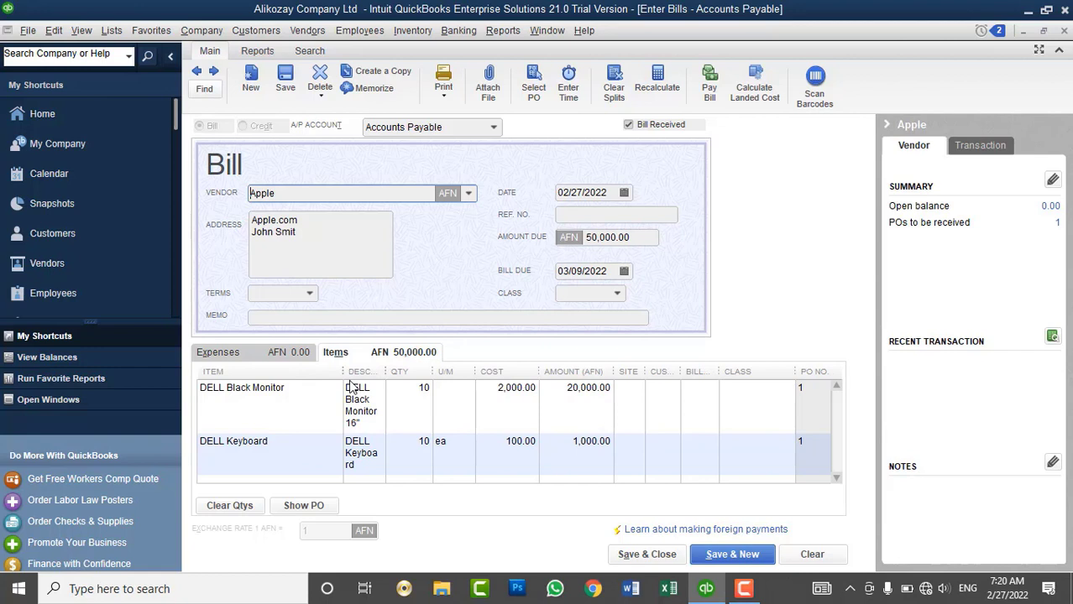
{"action": "left_click", "coordinate": [292, 390]}
{"action": "scroll", "coordinate": [297, 438], "scroll_direction": "down", "scroll_amount": 2}
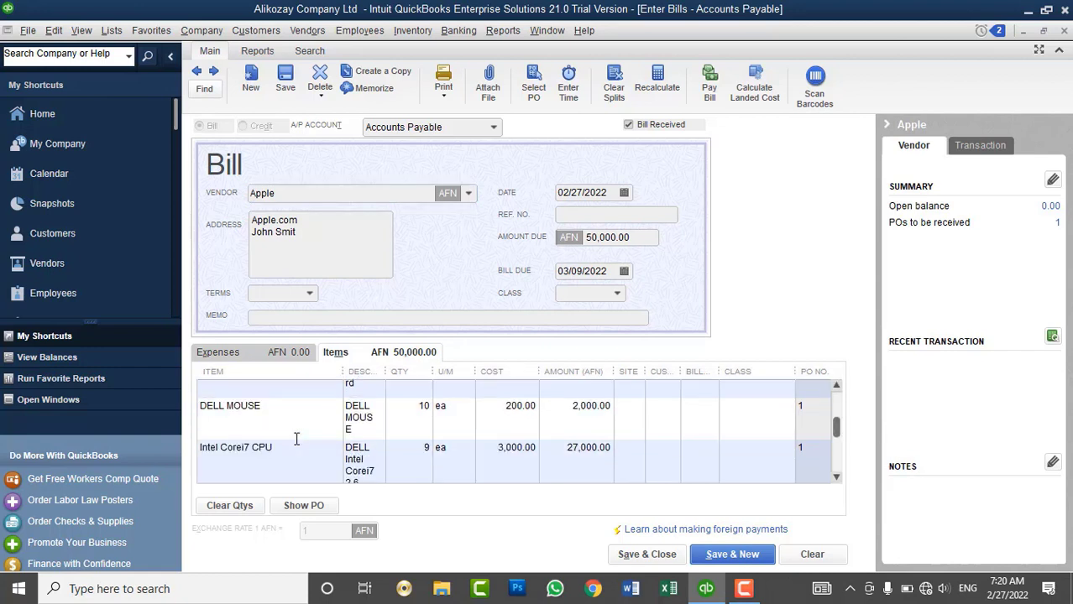
{"action": "scroll", "coordinate": [297, 438], "scroll_direction": "down", "scroll_amount": 1}
{"action": "scroll", "coordinate": [295, 436], "scroll_direction": "up", "scroll_amount": 4}
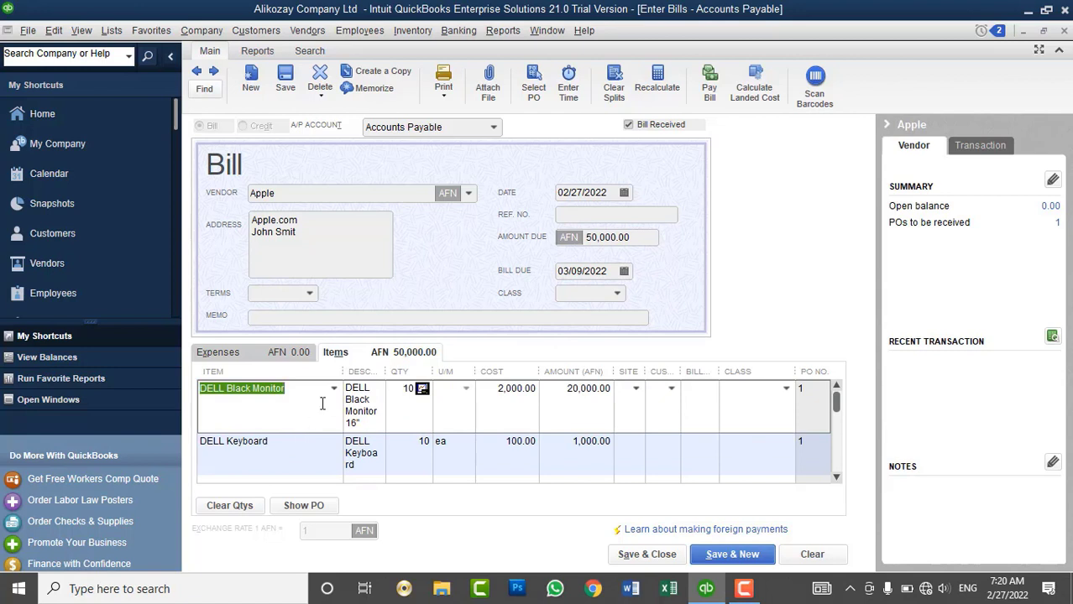
{"action": "scroll", "coordinate": [491, 393], "scroll_direction": "down", "scroll_amount": 3}
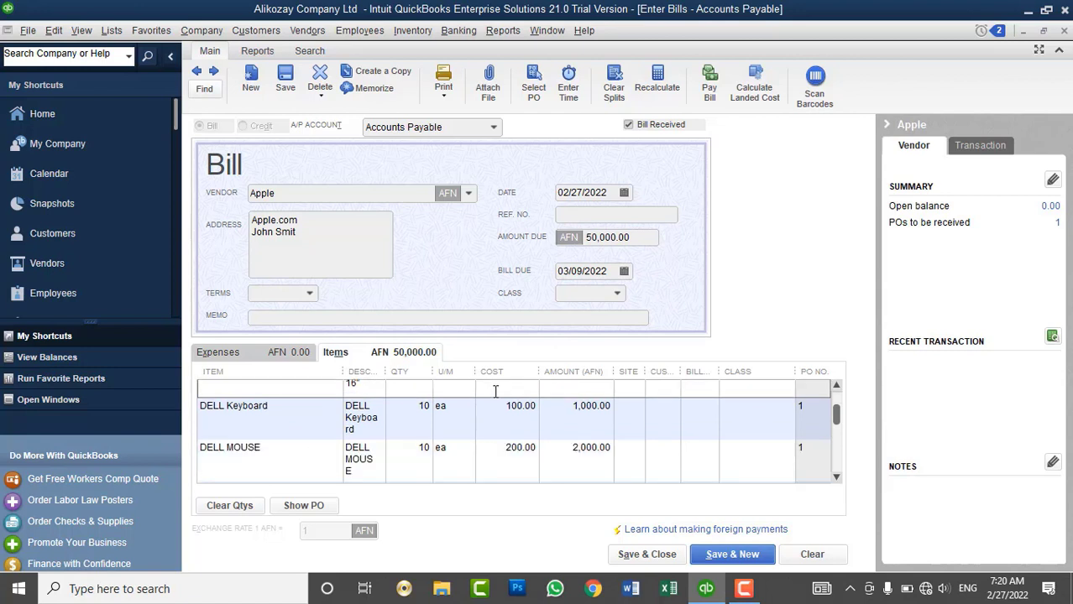
{"action": "scroll", "coordinate": [495, 392], "scroll_direction": "down", "scroll_amount": 1}
{"action": "scroll", "coordinate": [496, 391], "scroll_direction": "up", "scroll_amount": 5}
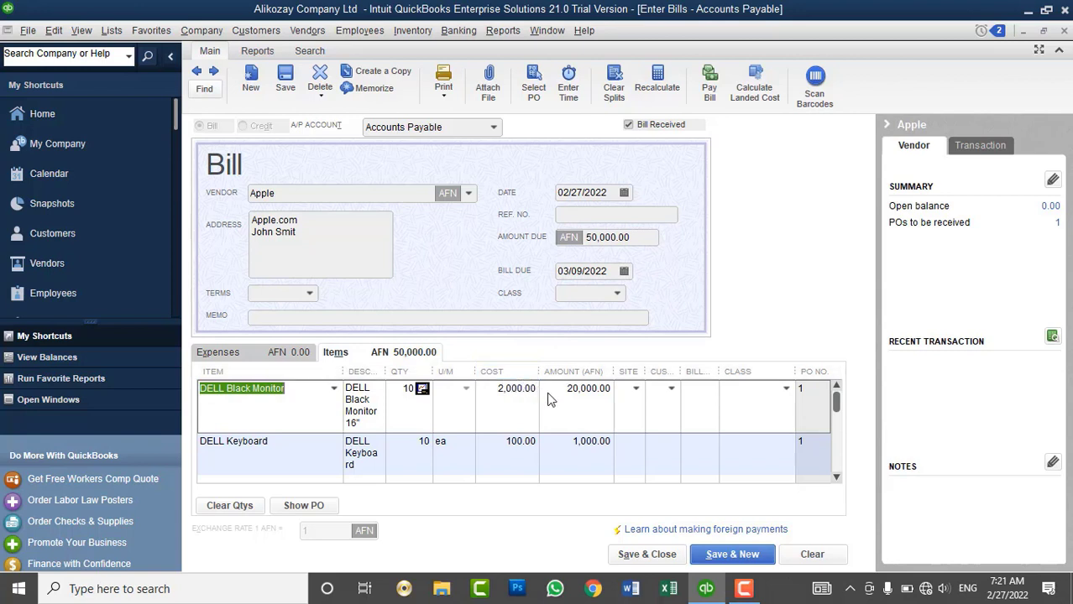
Examine the site, customer and class choices for the DELL Black Monitor line, leaving all three blank
{"action": "left_click", "coordinate": [636, 389]}
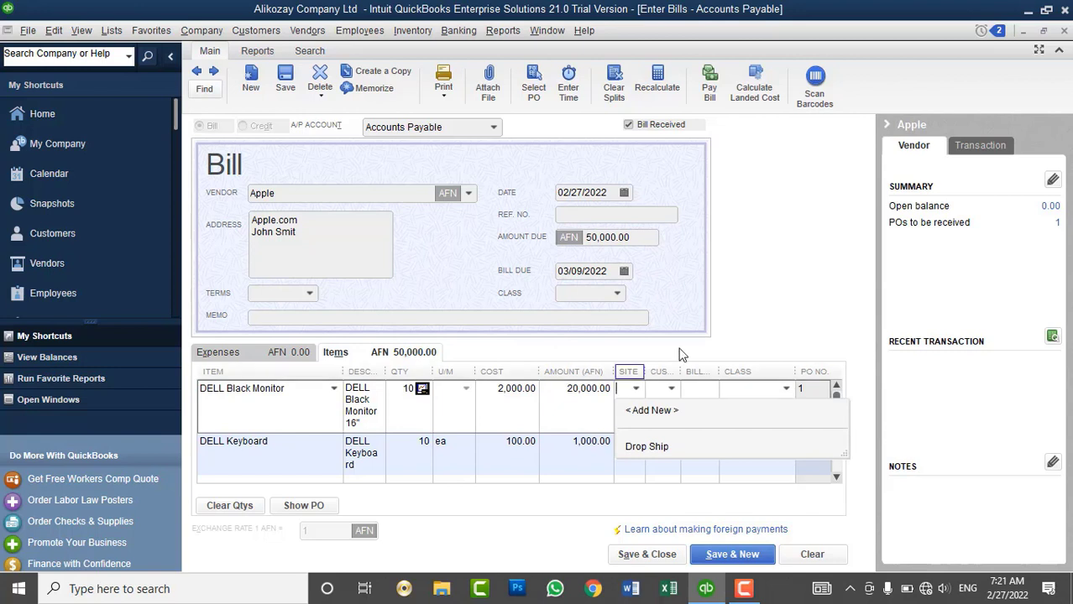
{"action": "left_click", "coordinate": [737, 339]}
{"action": "left_click", "coordinate": [676, 389]}
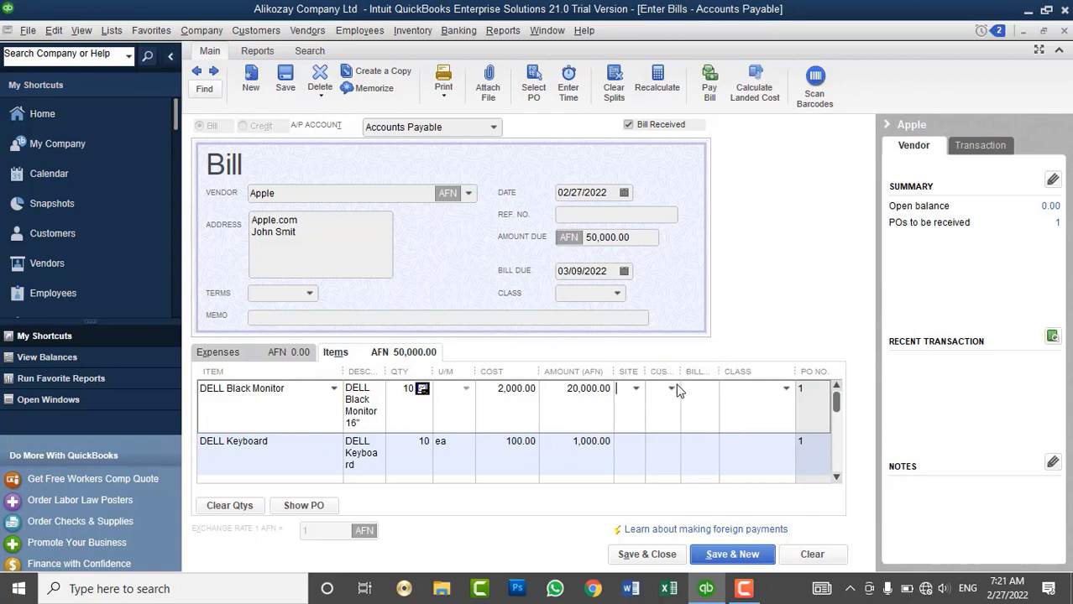
{"action": "left_click", "coordinate": [678, 391]}
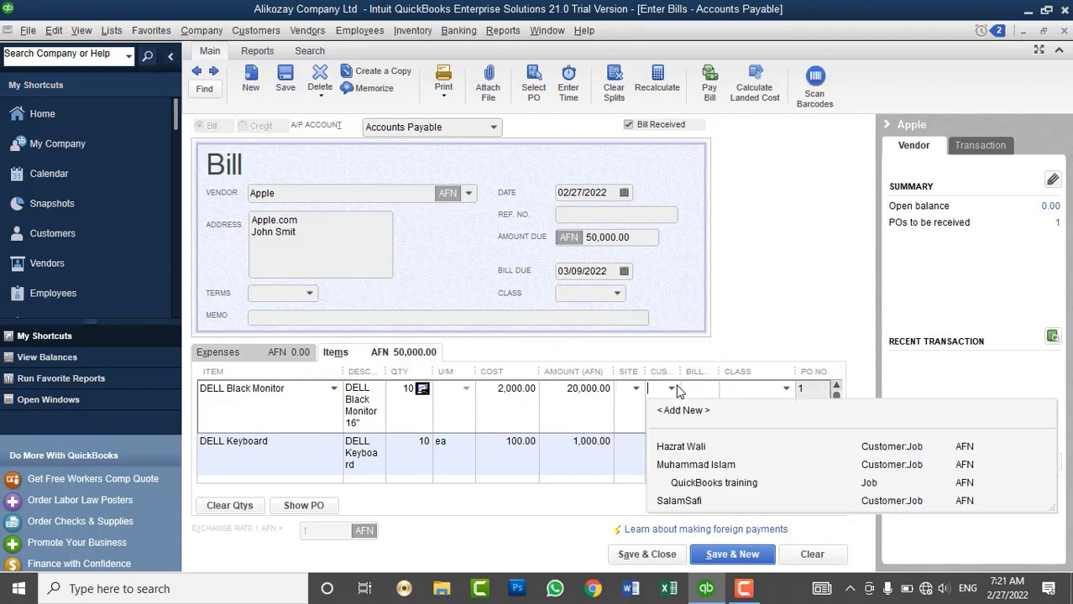
{"action": "left_click", "coordinate": [678, 391]}
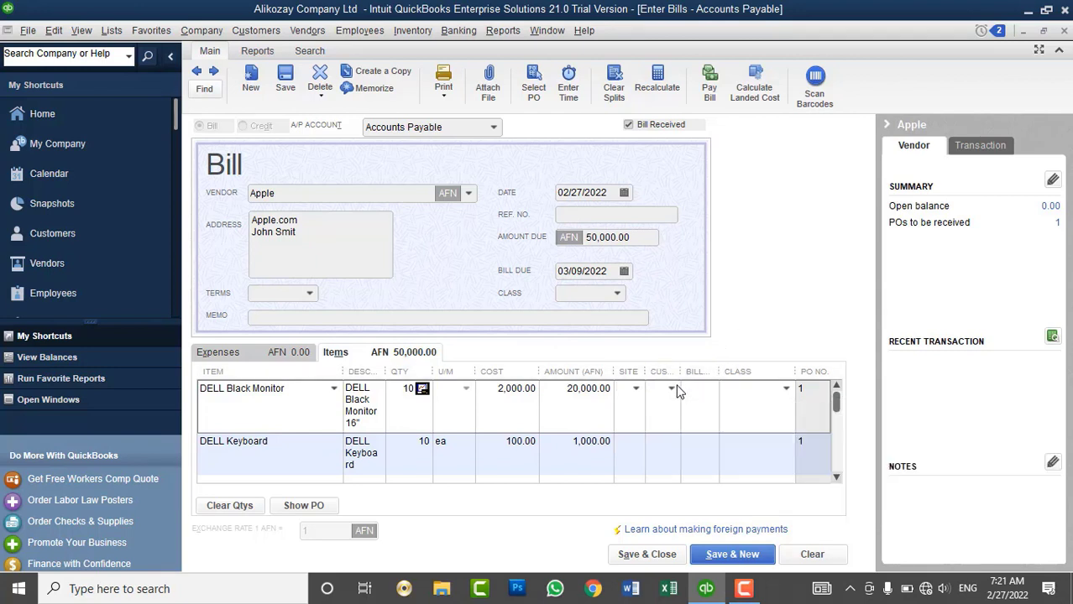
{"action": "left_click", "coordinate": [788, 390]}
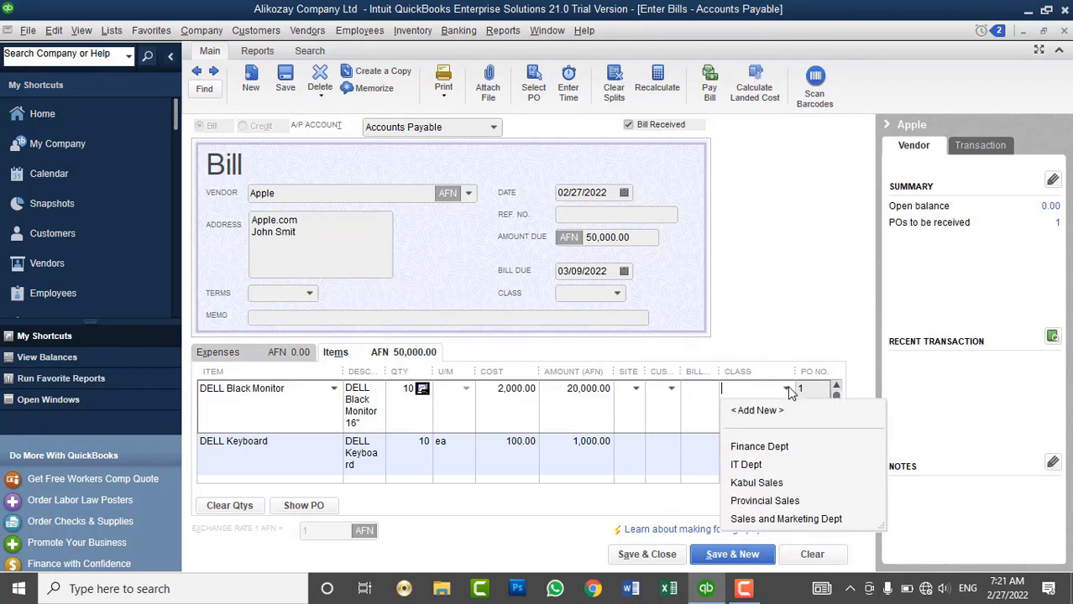
{"action": "left_click", "coordinate": [818, 286]}
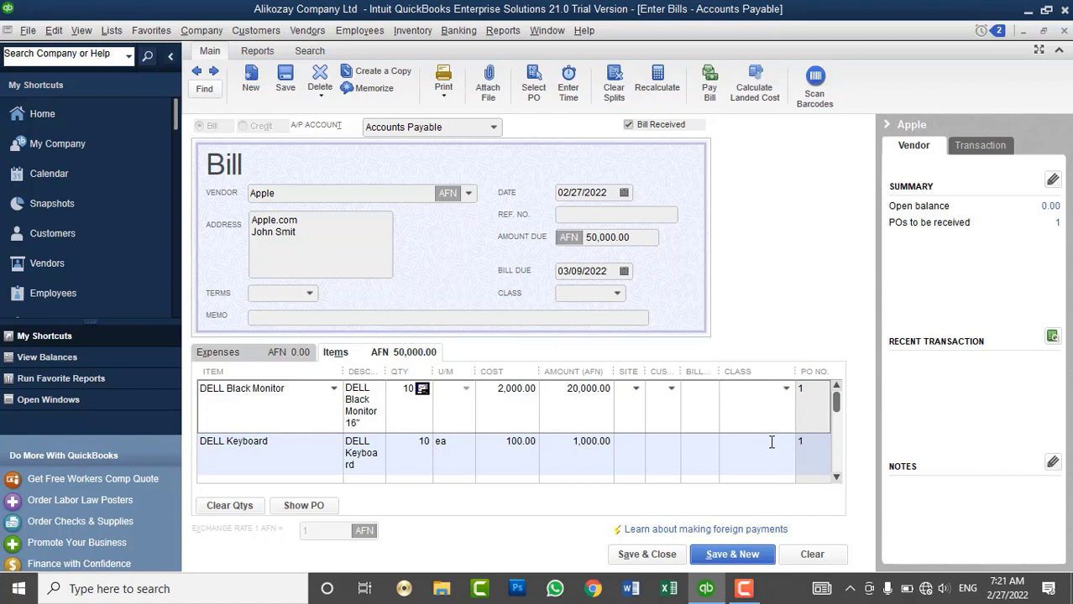
View the purchase order linked to the bill's DELL Keyboard line, and close it to return to the bill
{"action": "left_click", "coordinate": [574, 452]}
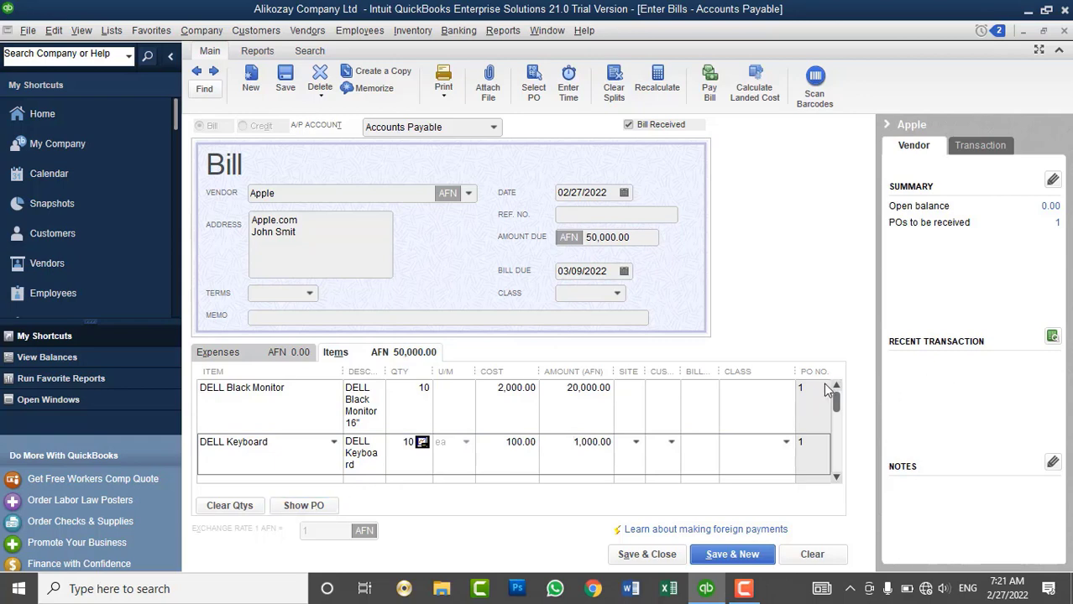
{"action": "left_click", "coordinate": [331, 509]}
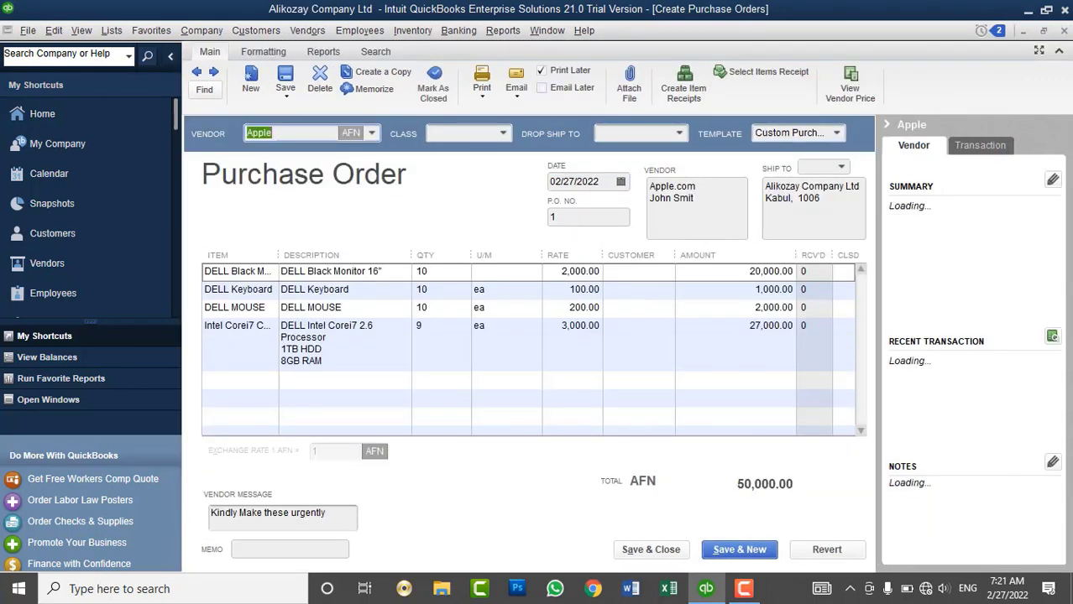
{"action": "left_click", "coordinate": [1065, 31]}
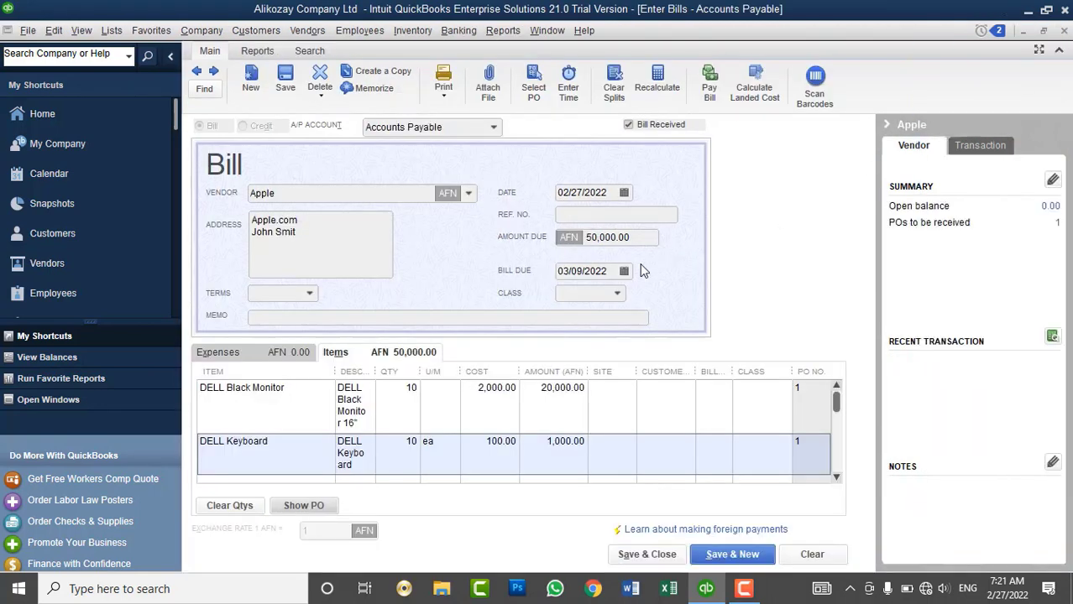
Keep the bill's date and enter Bill#1020 as its reference number
{"action": "left_click", "coordinate": [612, 193]}
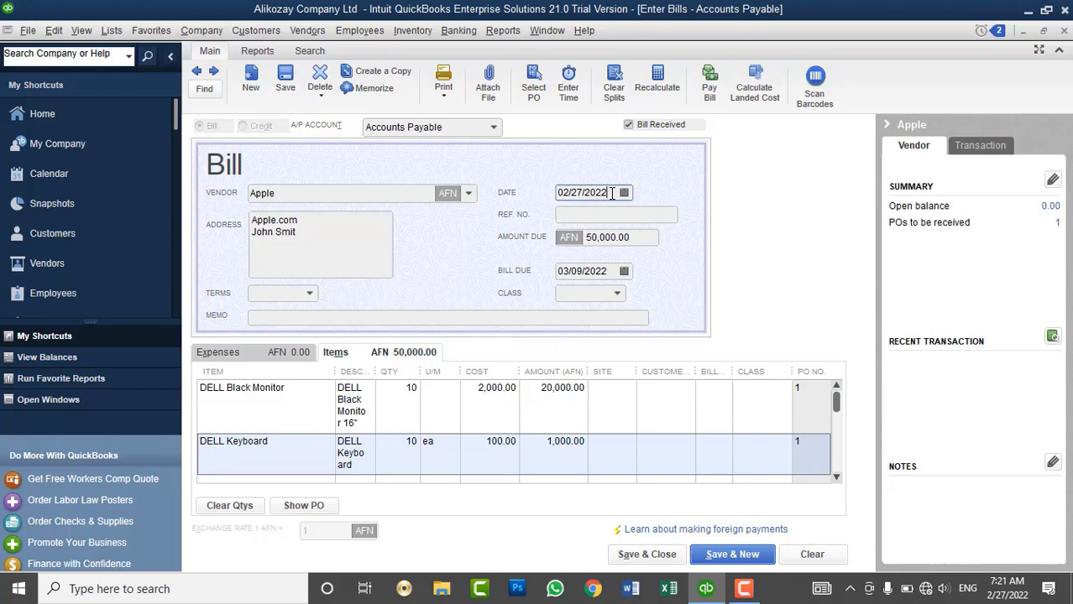
{"action": "left_click_drag", "start_coordinate": [612, 193], "coordinate": [555, 183]}
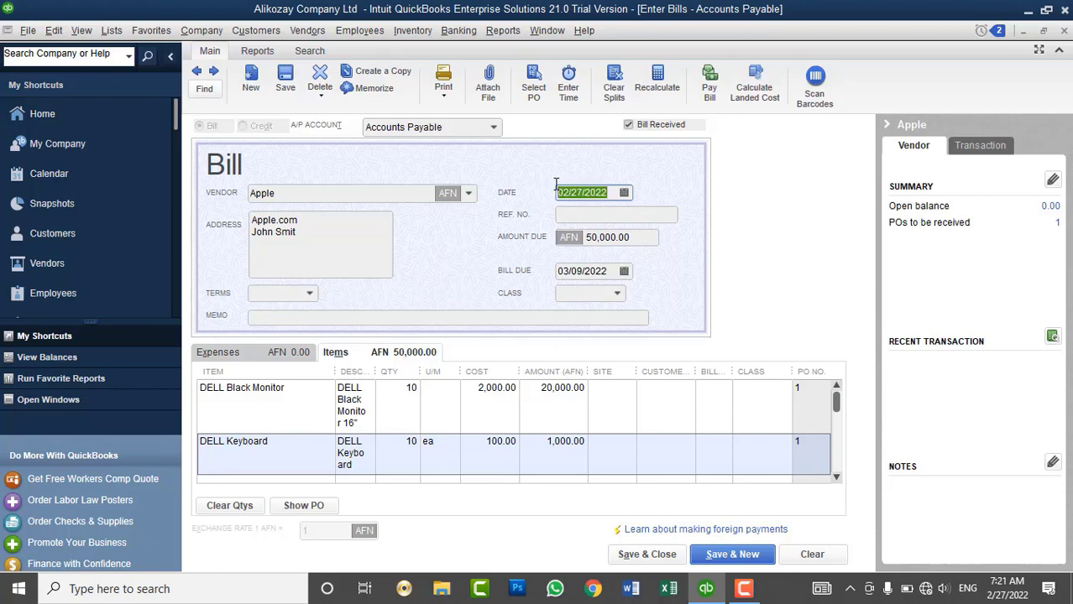
{"action": "left_click", "coordinate": [588, 193]}
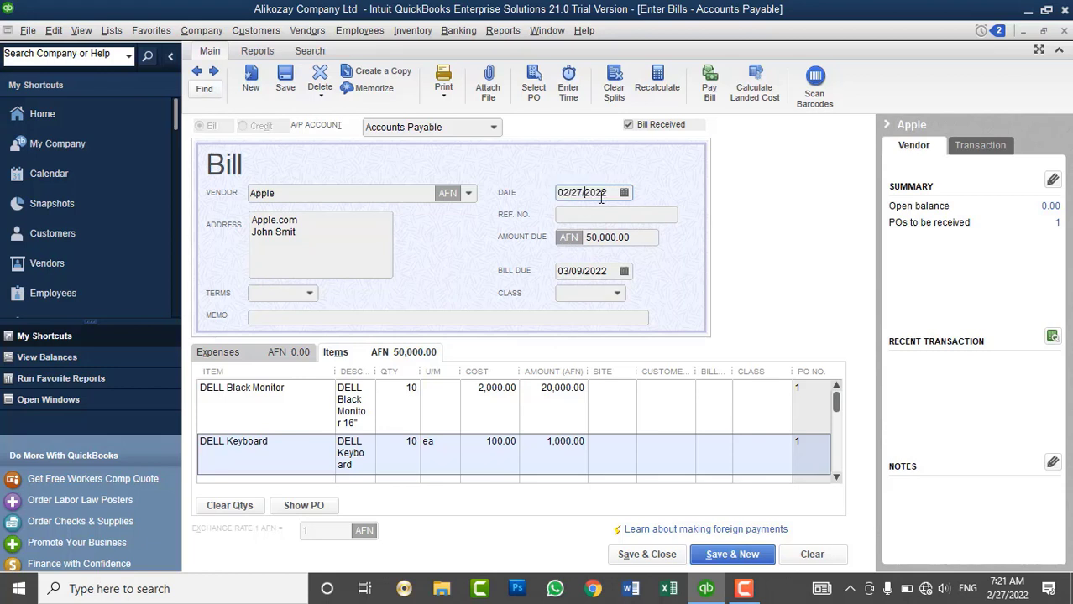
{"action": "left_click_drag", "start_coordinate": [617, 193], "coordinate": [559, 185]}
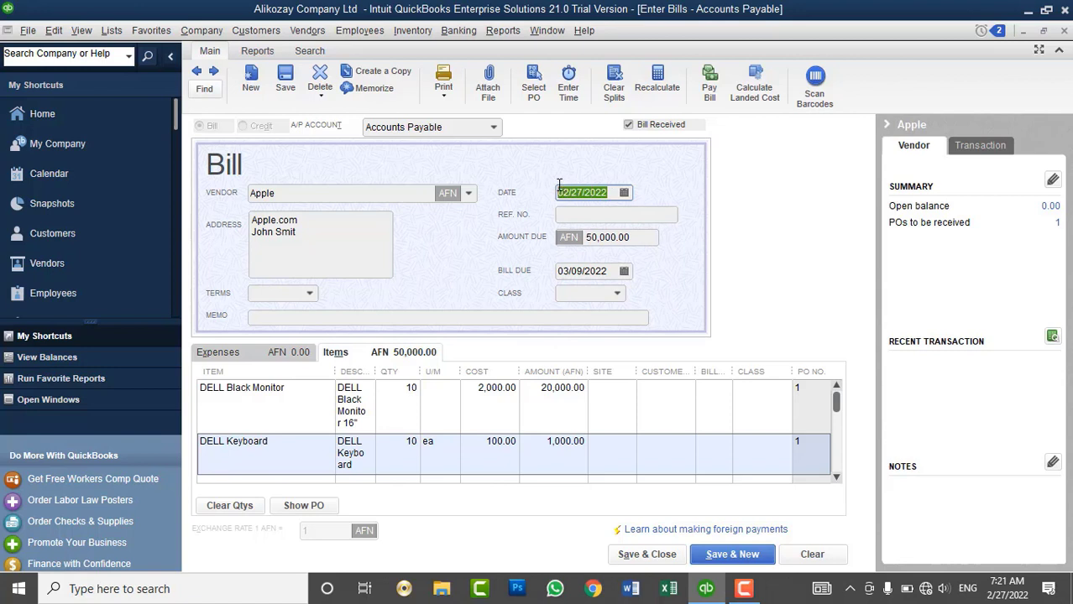
{"action": "left_click", "coordinate": [578, 214]}
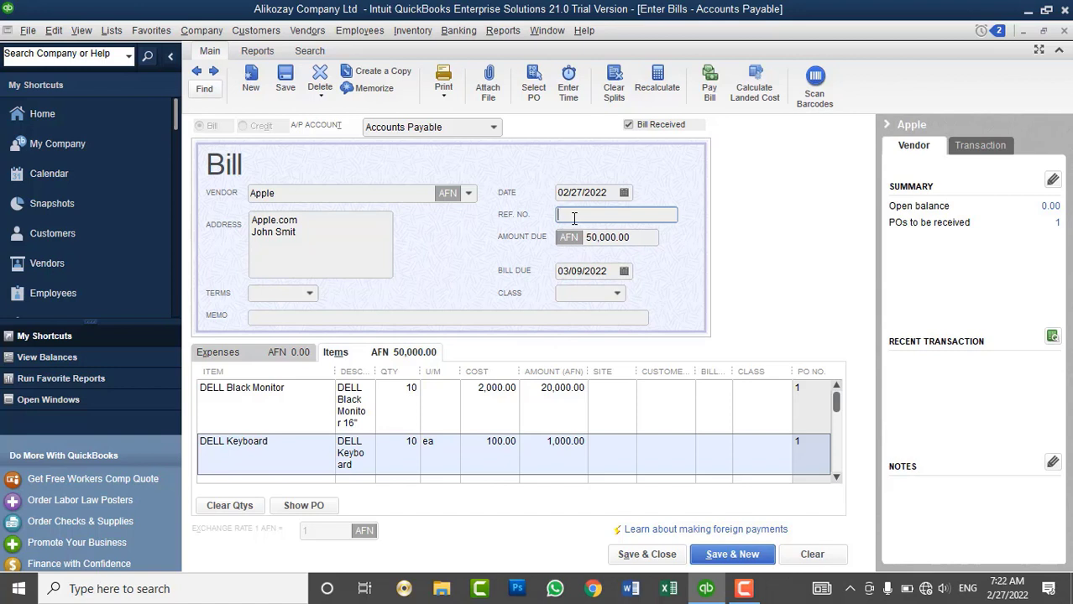
{"action": "type", "text": "Bill#1020"}
Set the bill's due date to 03/20/2022, keeping the amount due
{"action": "left_click_drag", "start_coordinate": [638, 240], "coordinate": [579, 238]}
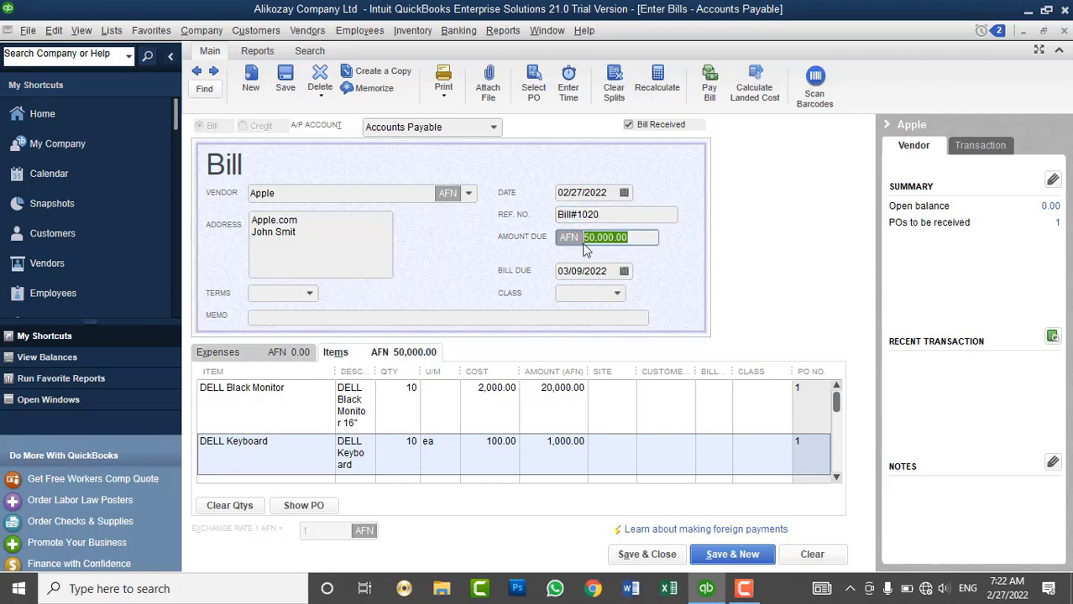
{"action": "left_click", "coordinate": [612, 271]}
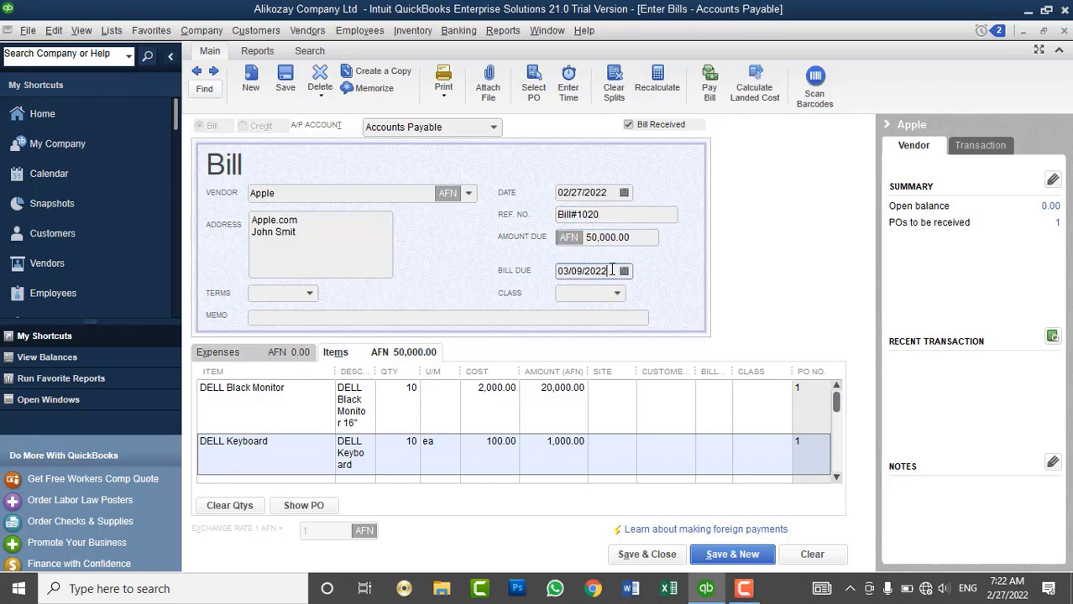
{"action": "left_click_drag", "start_coordinate": [612, 270], "coordinate": [558, 272]}
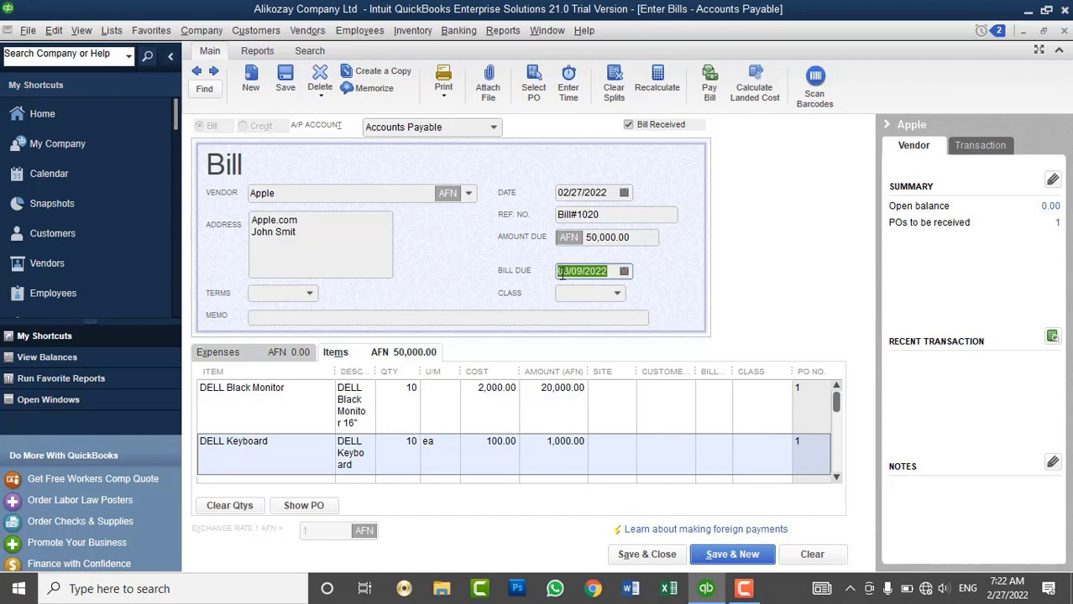
{"action": "left_click", "coordinate": [567, 272]}
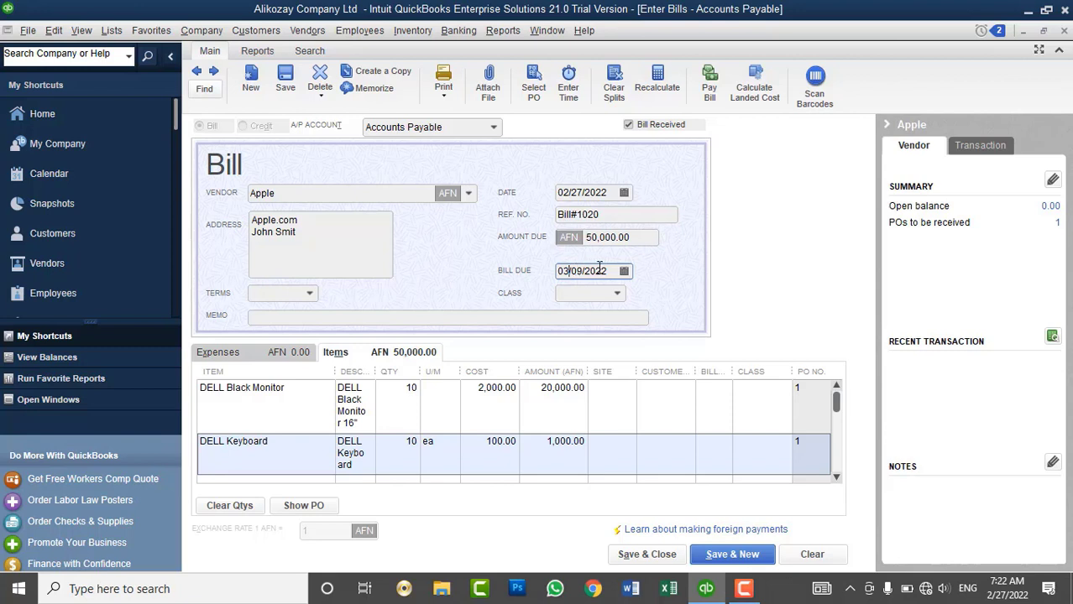
{"action": "left_click_drag", "start_coordinate": [612, 272], "coordinate": [561, 277]}
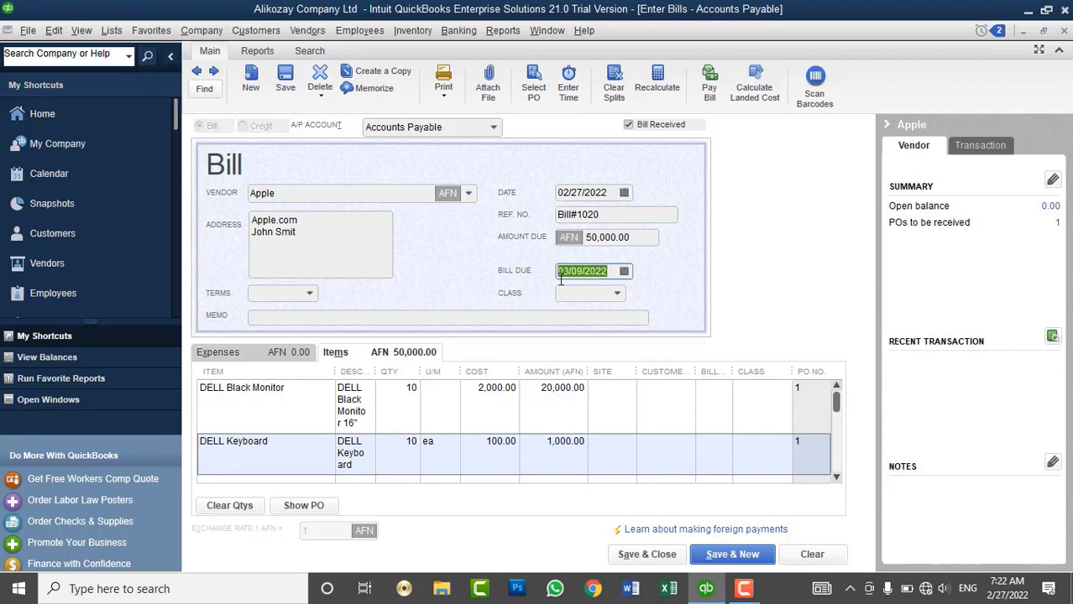
{"action": "left_click", "coordinate": [624, 271]}
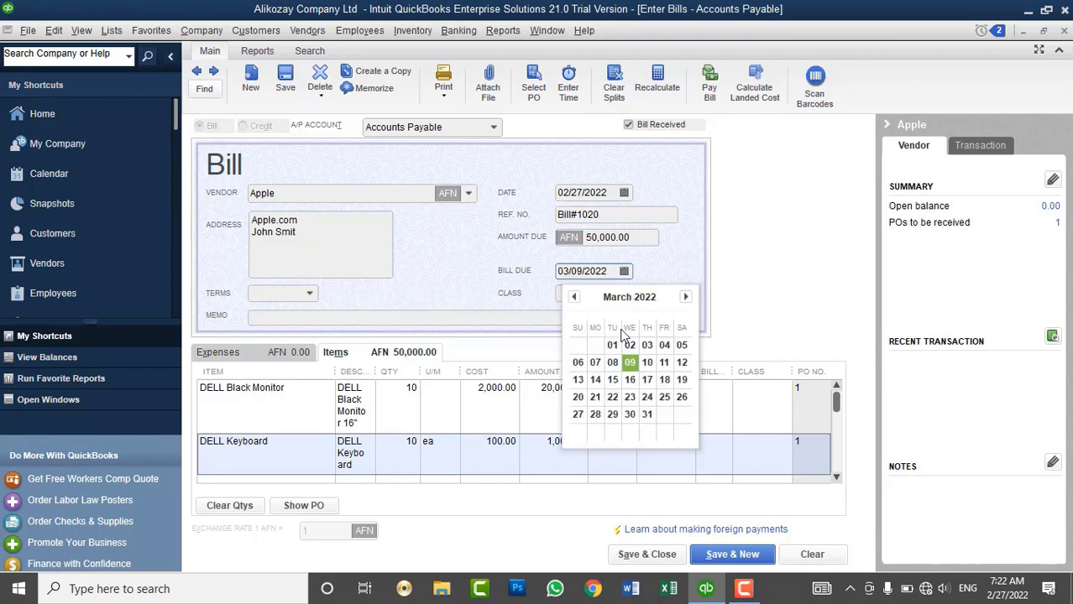
{"action": "left_click", "coordinate": [579, 398]}
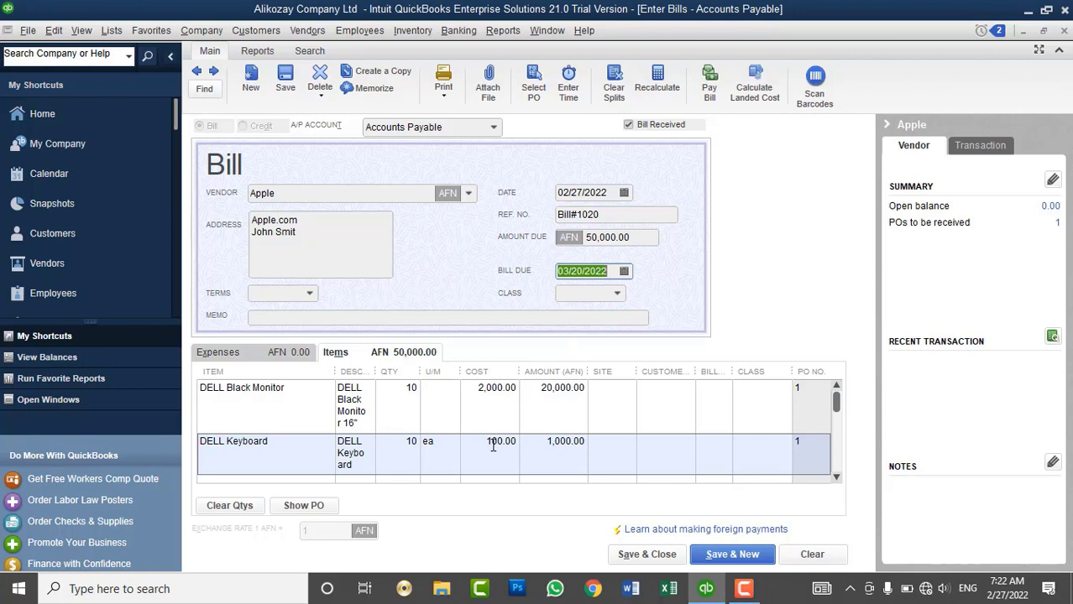
Set the bill's payment terms to Net 30, leaving its class and memo blank
{"action": "left_click", "coordinate": [620, 296]}
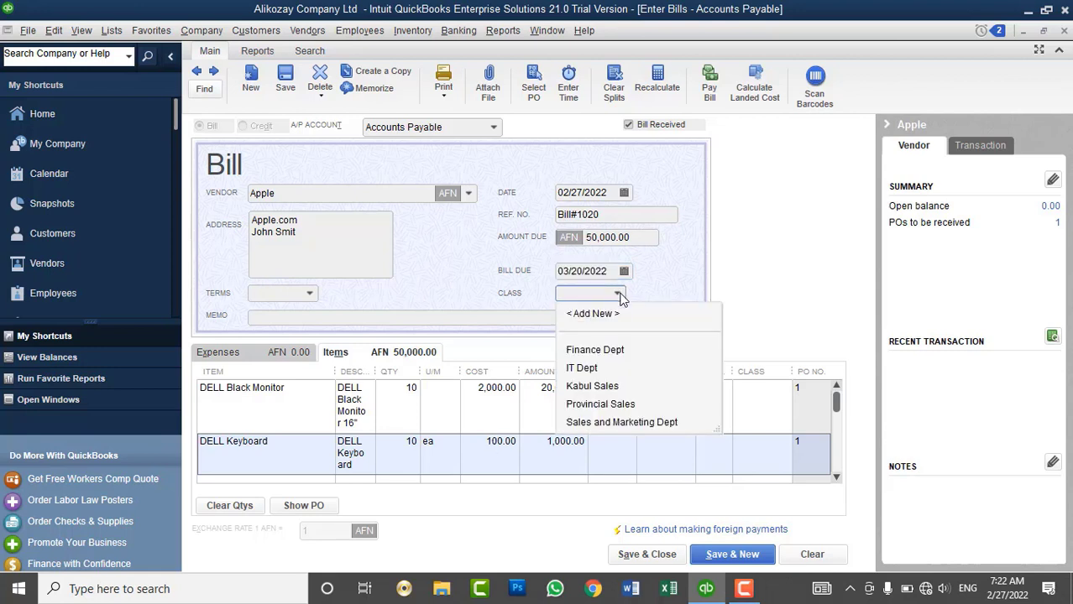
{"action": "left_click", "coordinate": [662, 289]}
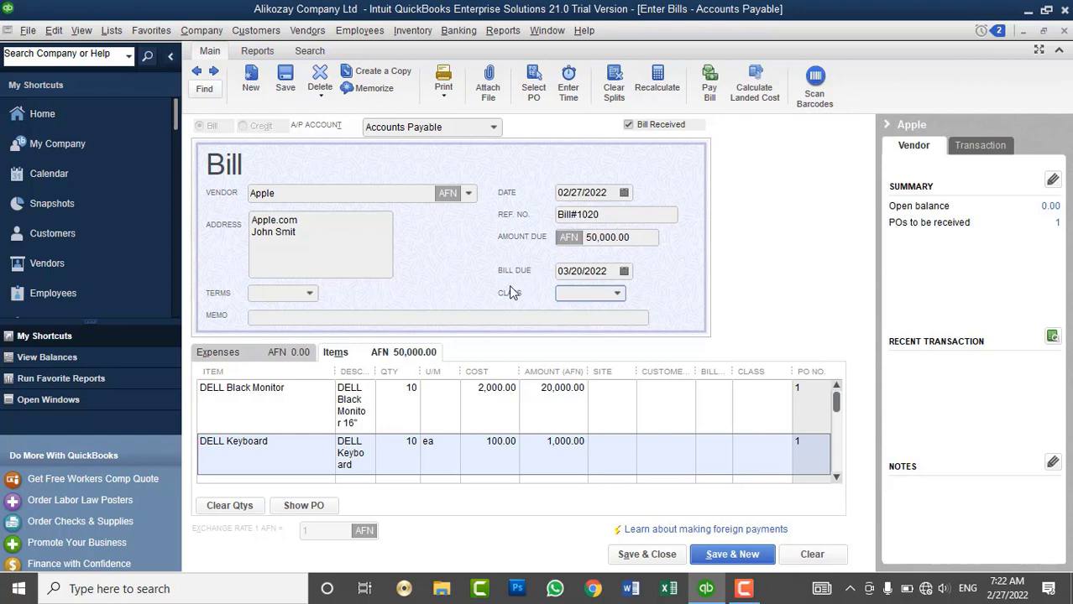
{"action": "left_click", "coordinate": [308, 298]}
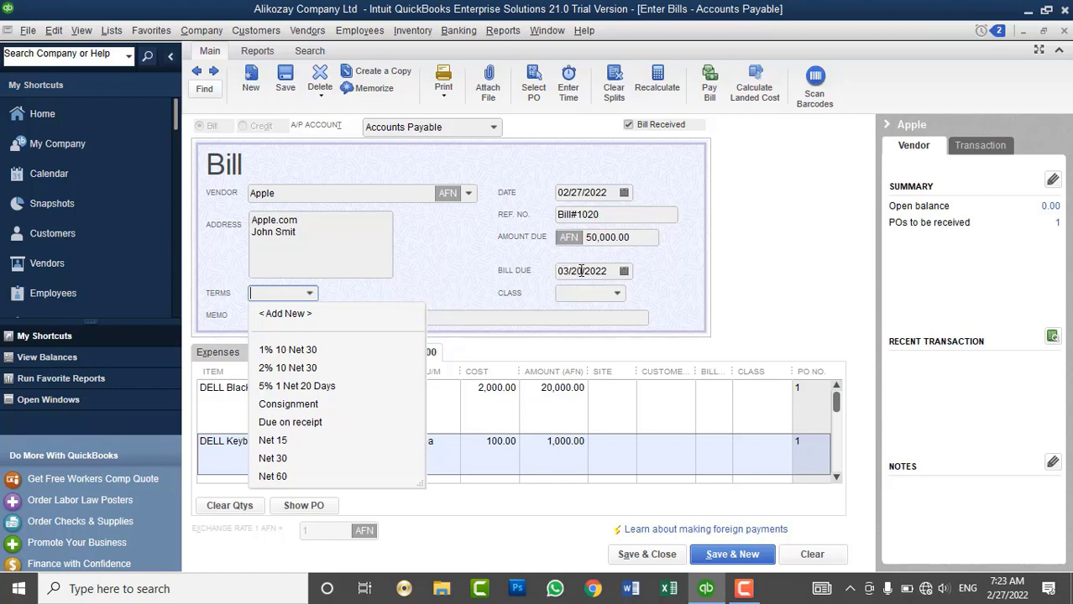
{"action": "left_click", "coordinate": [298, 460]}
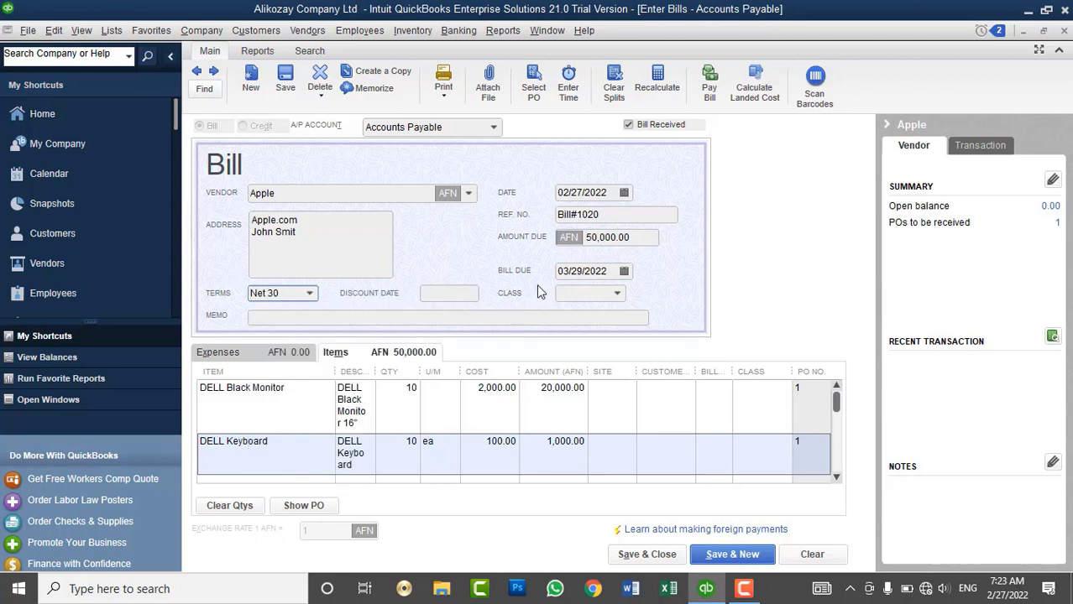
{"action": "left_click", "coordinate": [442, 317]}
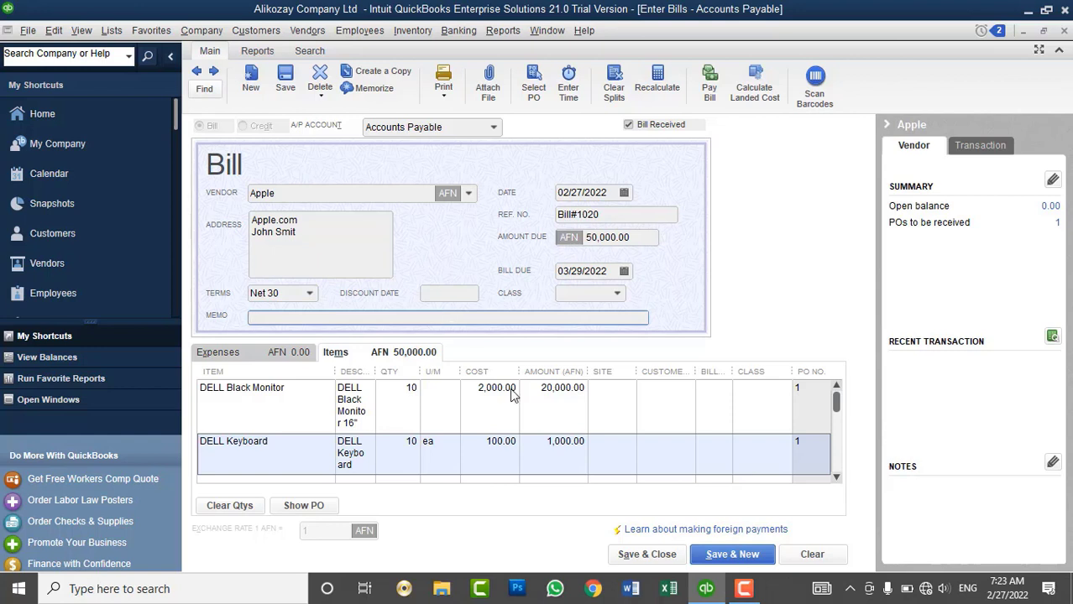
Assign the Drop Ship site to all inventory items on the bill, and save and close it with Apple's new terms made permanent
{"action": "left_click", "coordinate": [646, 555]}
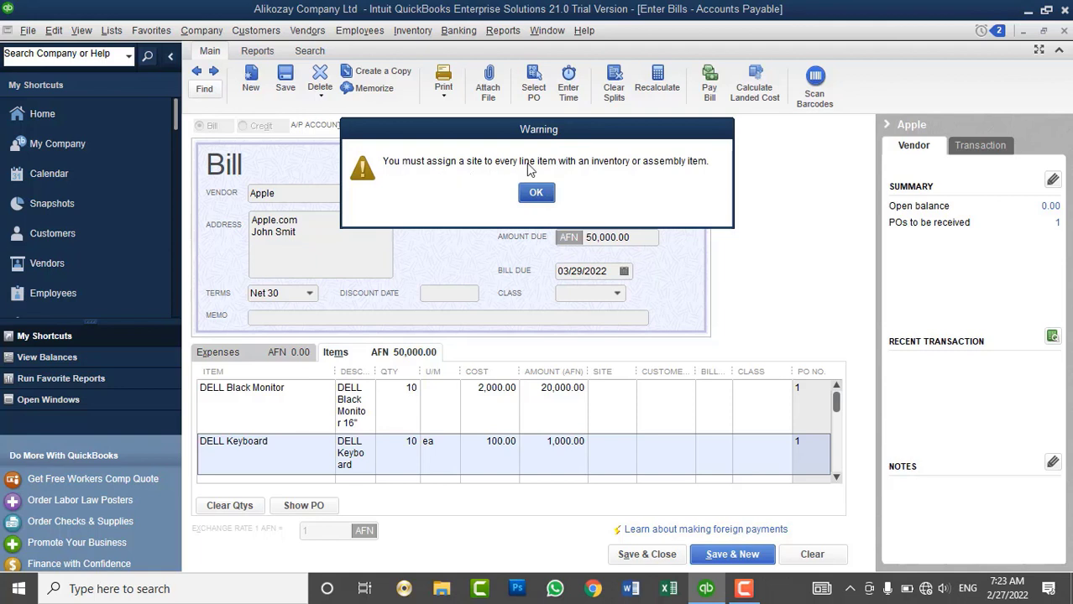
{"action": "left_click", "coordinate": [536, 192]}
{"action": "left_click", "coordinate": [618, 387]}
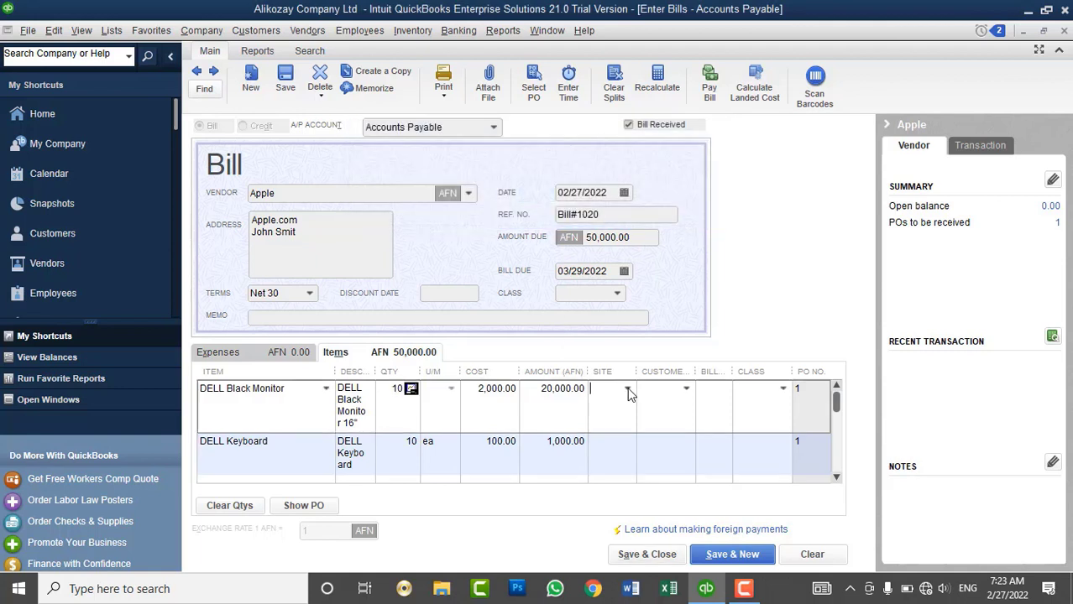
{"action": "left_click", "coordinate": [627, 389]}
{"action": "left_click", "coordinate": [606, 443]}
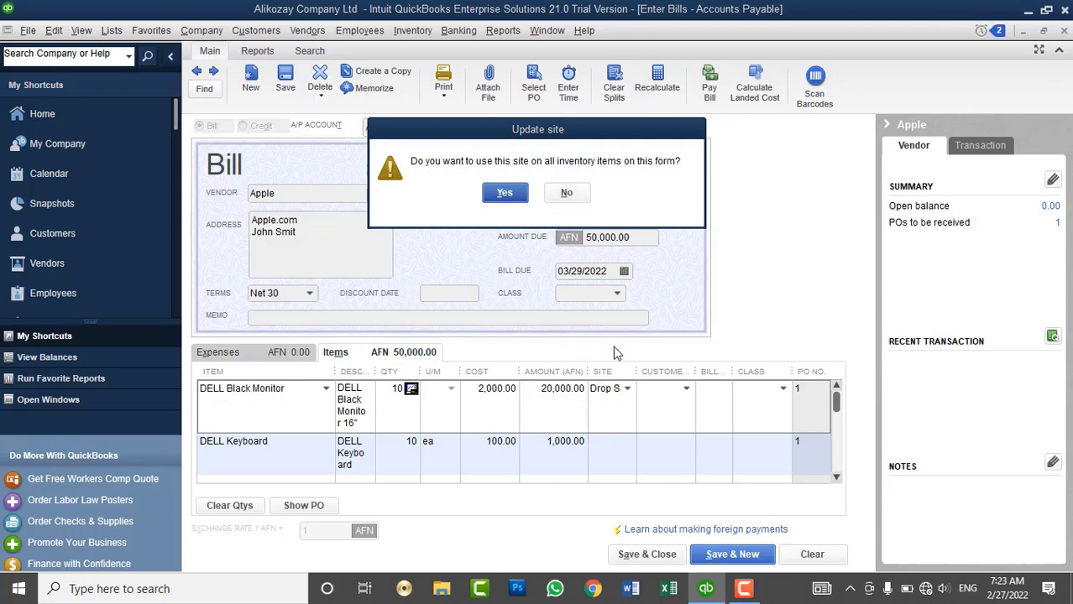
{"action": "left_click", "coordinate": [504, 193]}
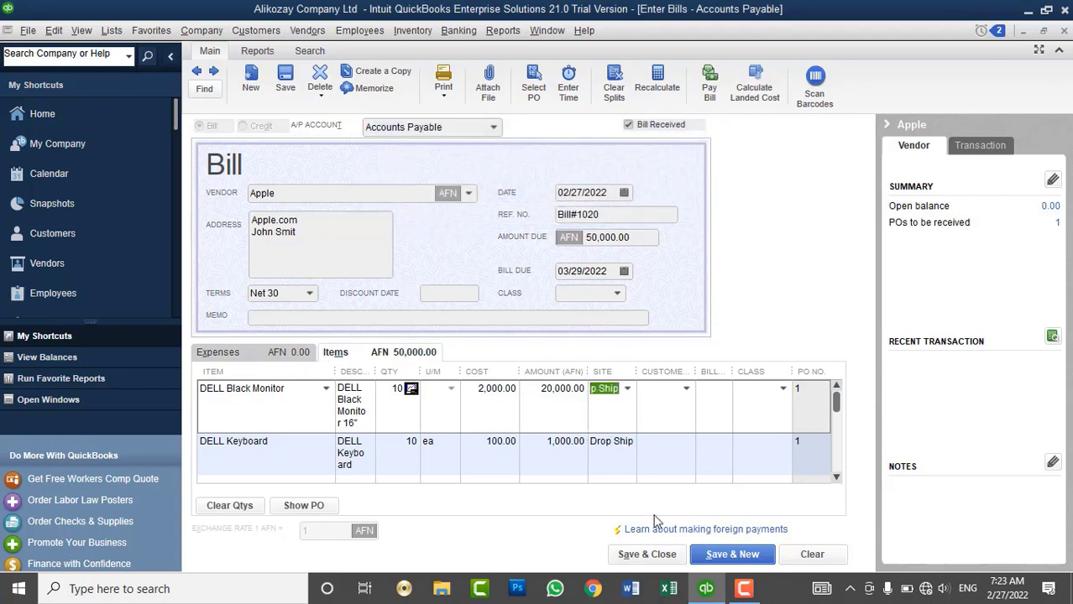
{"action": "left_click", "coordinate": [669, 554]}
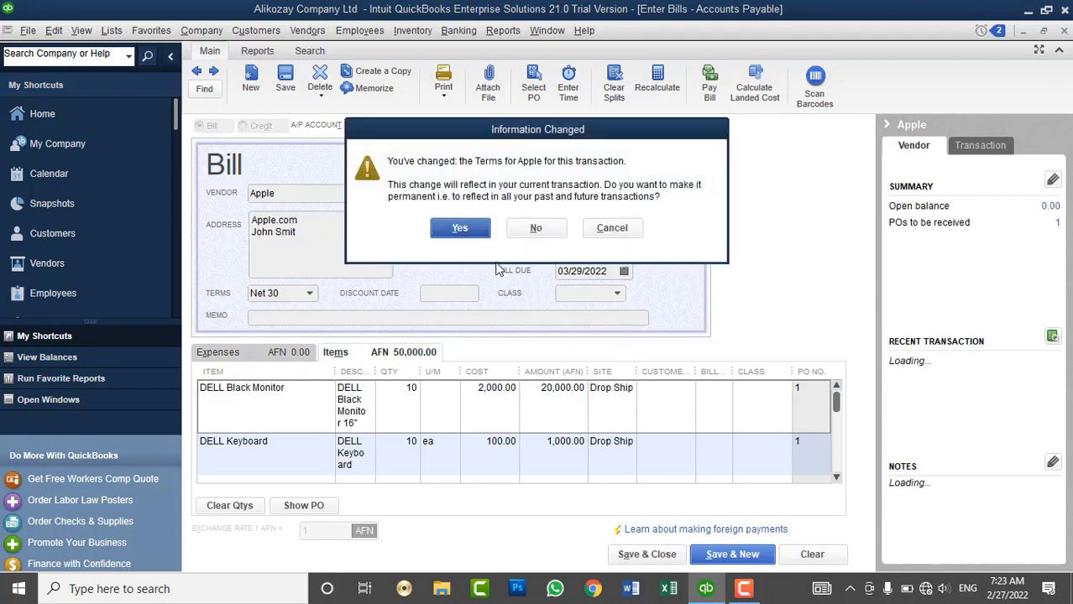
{"action": "left_click", "coordinate": [461, 228]}
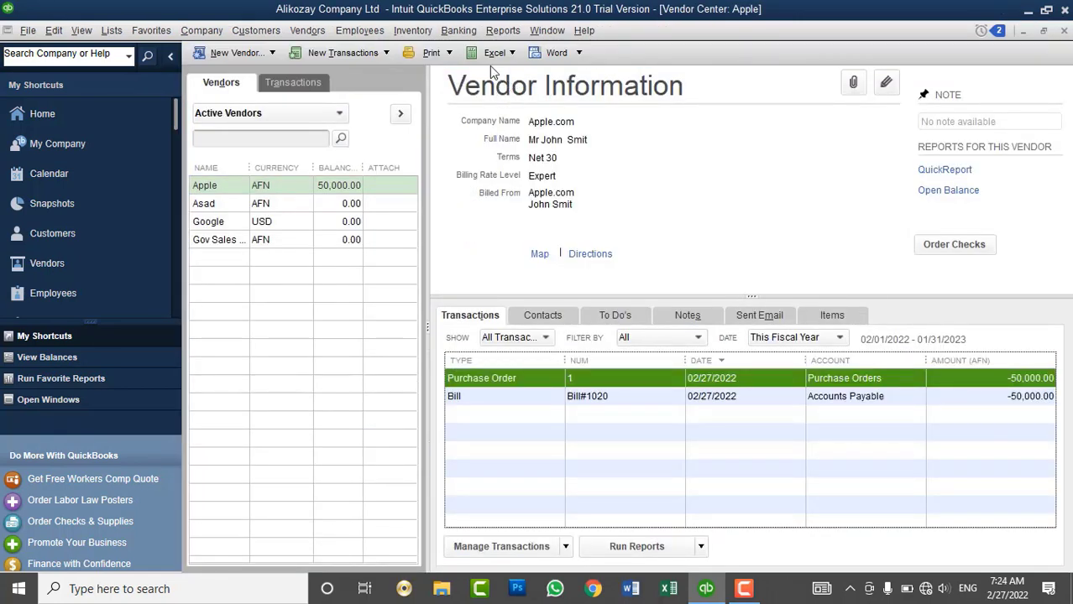
Check the quantities on hand of the received items in the Physical Inventory Worksheet, and close the report
{"action": "left_click", "coordinate": [432, 32]}
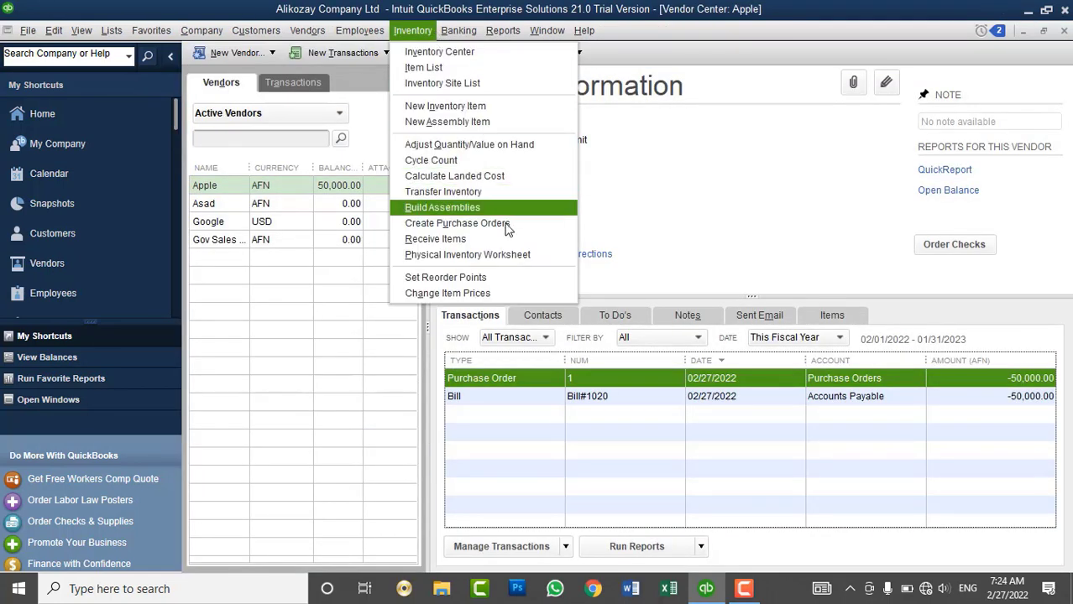
{"action": "left_click", "coordinate": [515, 254]}
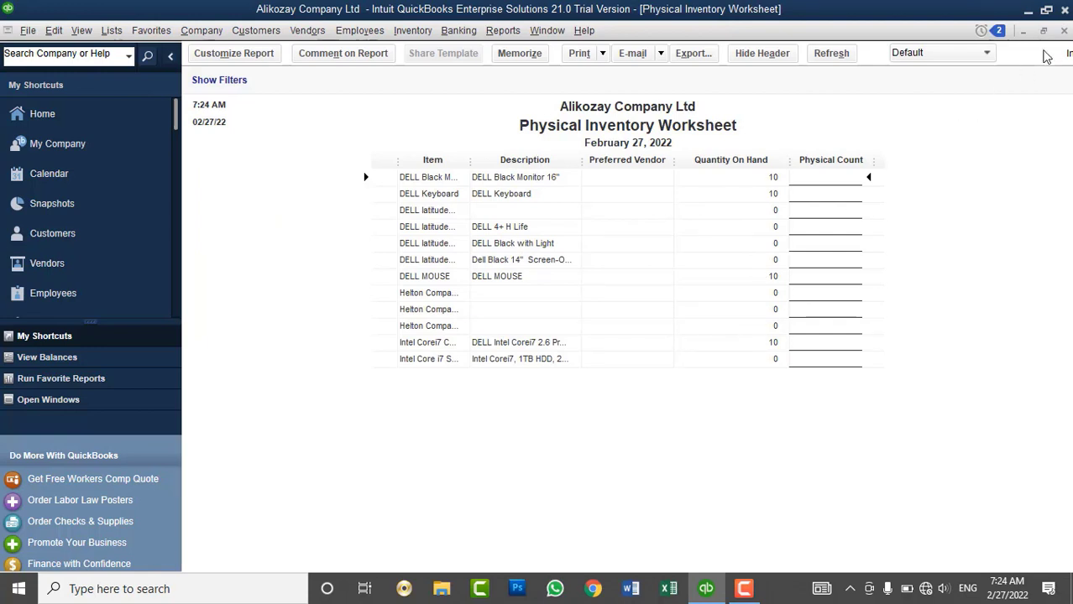
{"action": "left_click", "coordinate": [1063, 32]}
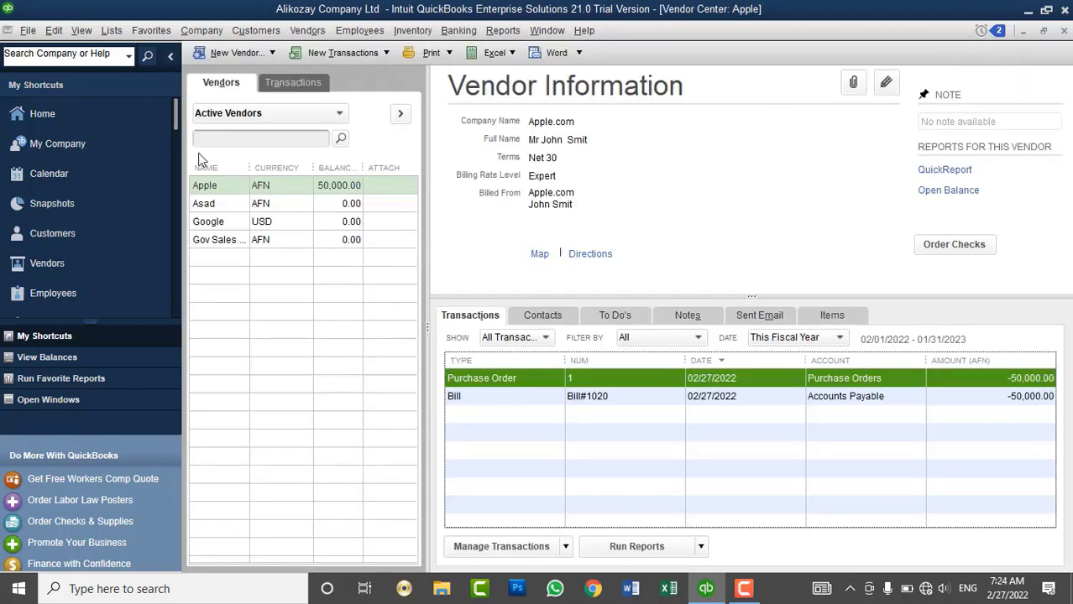
Check the Accounts Payable balance in the company snapshot, and return to the Vendor Center
{"action": "left_click", "coordinate": [67, 205]}
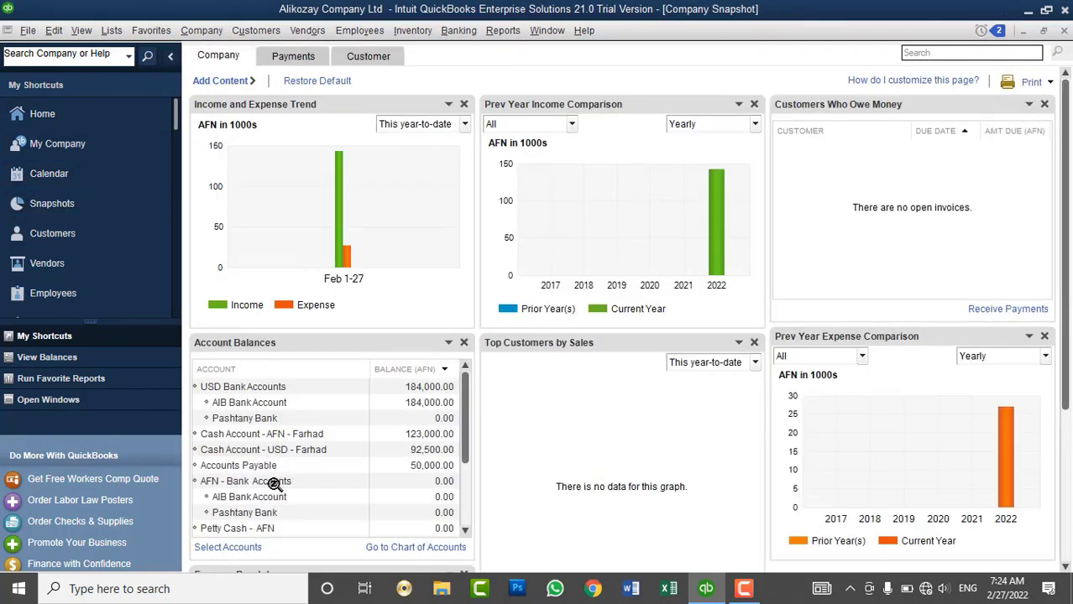
{"action": "left_click", "coordinate": [266, 470]}
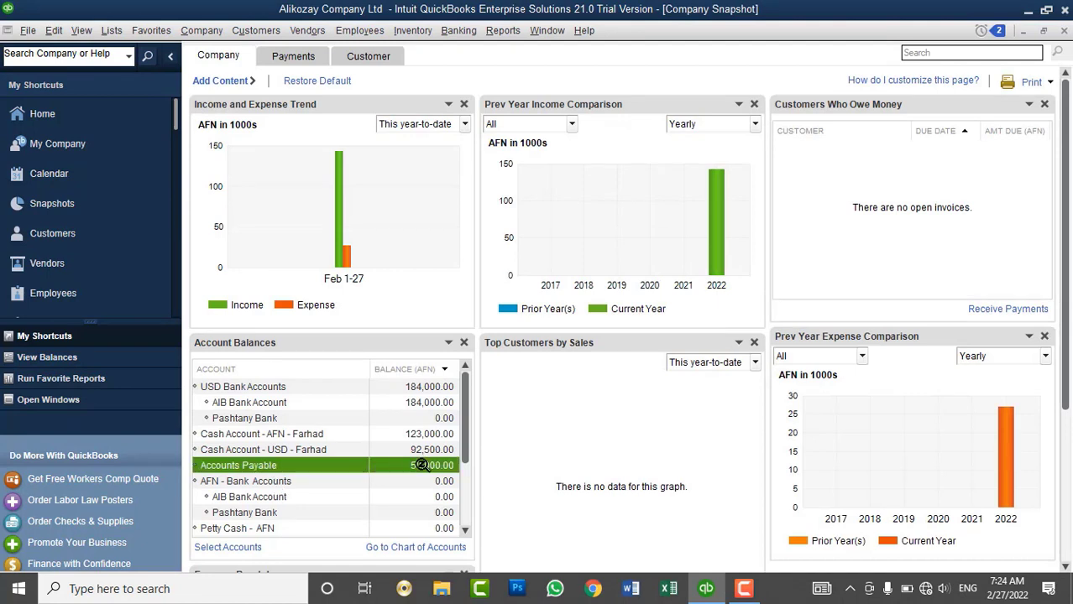
{"action": "scroll", "coordinate": [306, 507], "scroll_direction": "down", "scroll_amount": 2}
{"action": "scroll", "coordinate": [295, 481], "scroll_direction": "up", "scroll_amount": 2}
{"action": "left_click", "coordinate": [102, 268]}
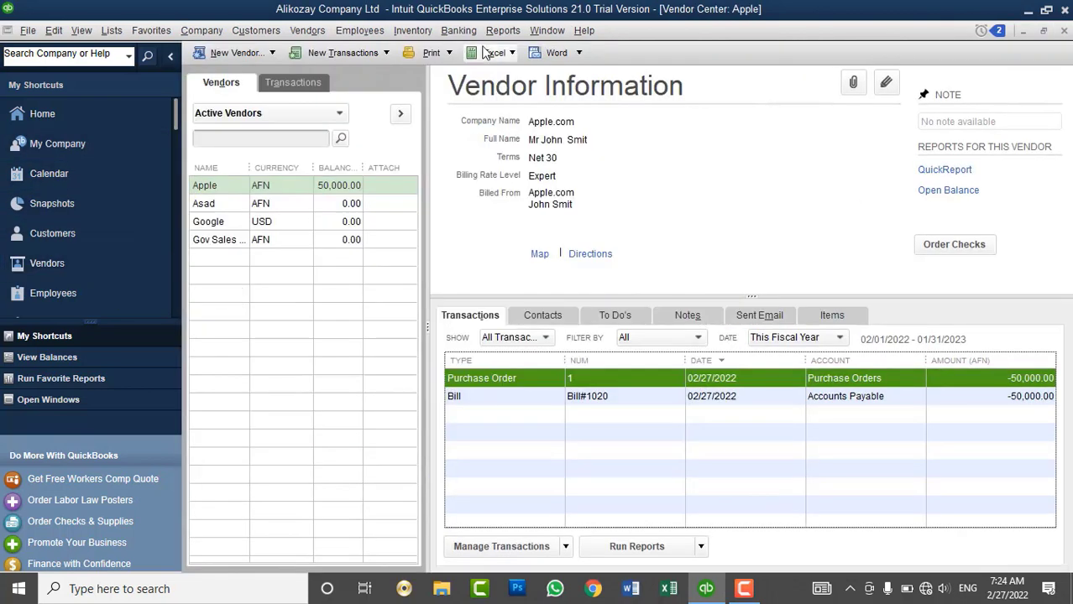
Open Pay Bills, view the bills under Accounts Payable - USD, and switch back to the AFN Accounts Payable account
{"action": "left_click", "coordinate": [323, 34]}
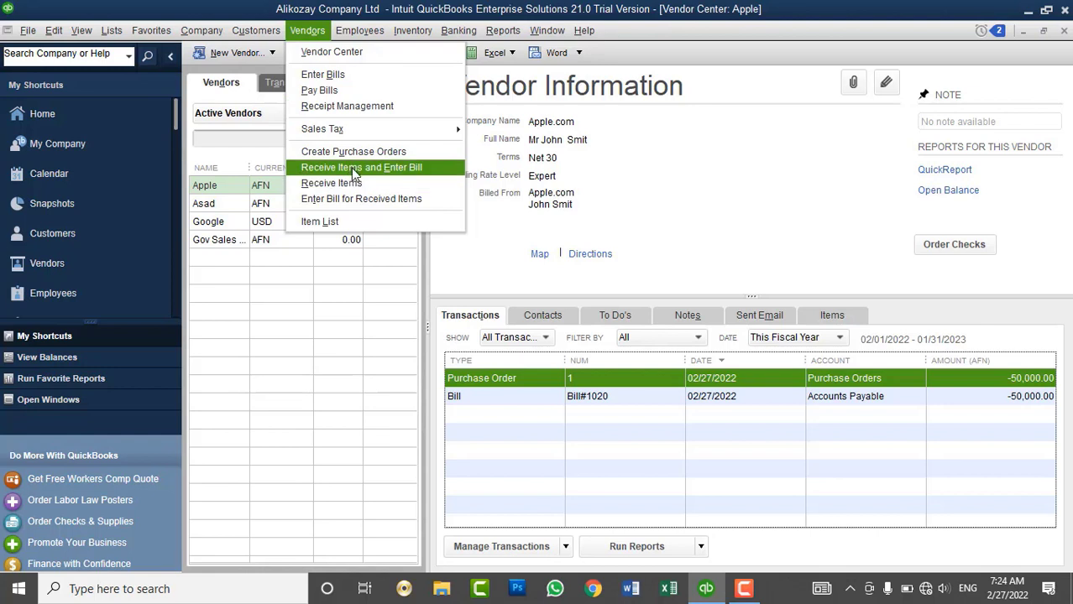
{"action": "left_click", "coordinate": [361, 91]}
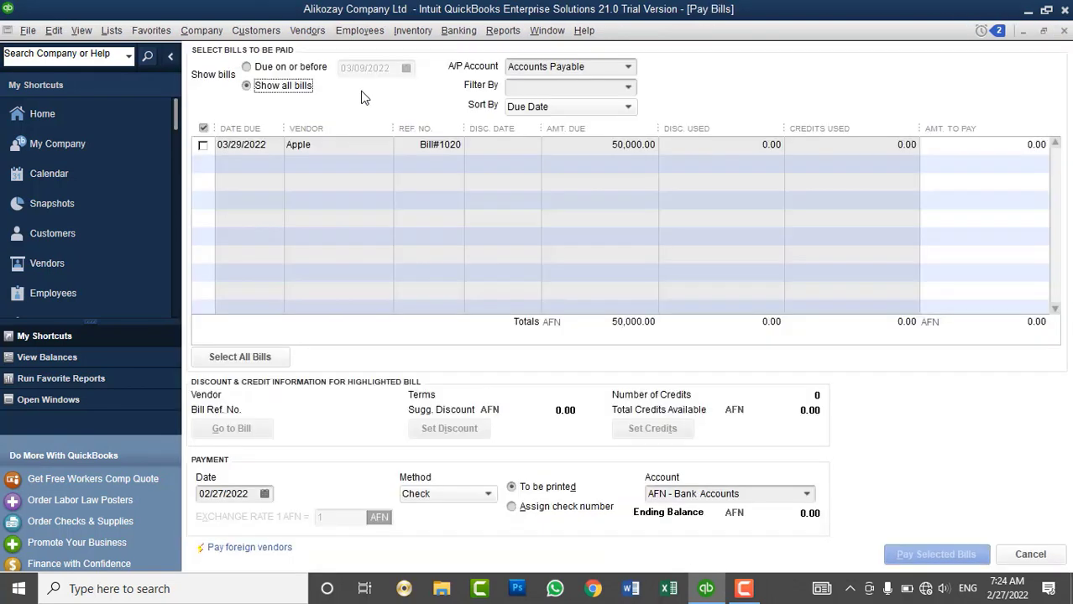
{"action": "left_click", "coordinate": [628, 67]}
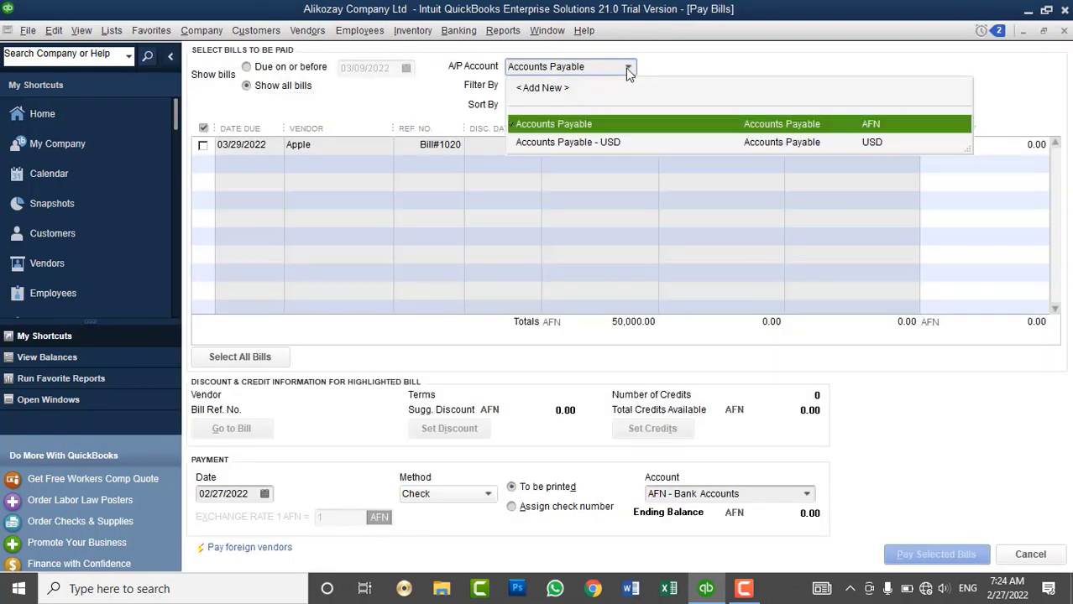
{"action": "left_click", "coordinate": [576, 143]}
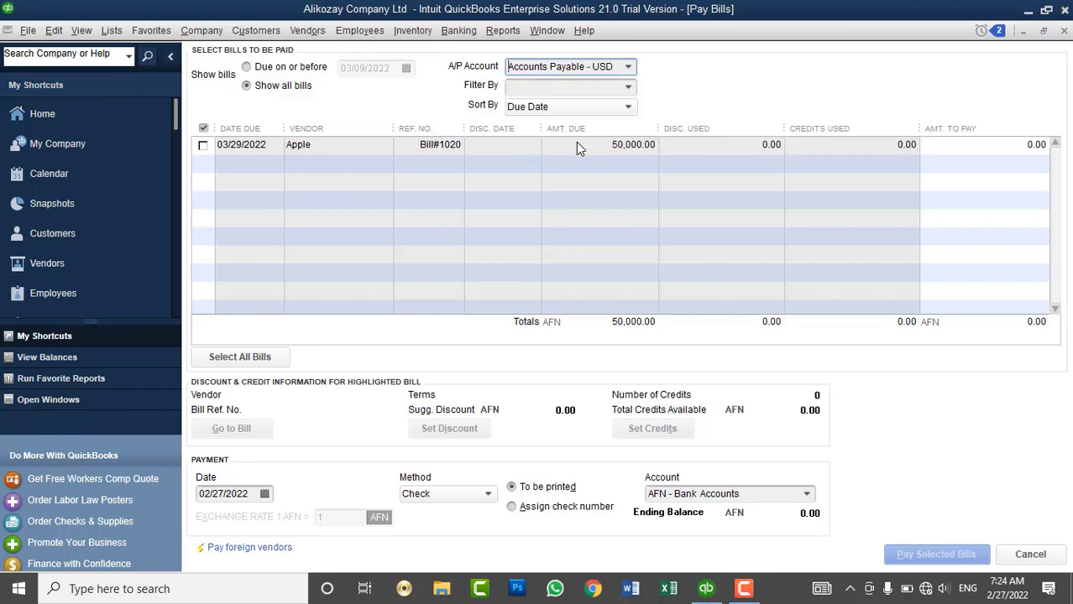
{"action": "left_click", "coordinate": [626, 69]}
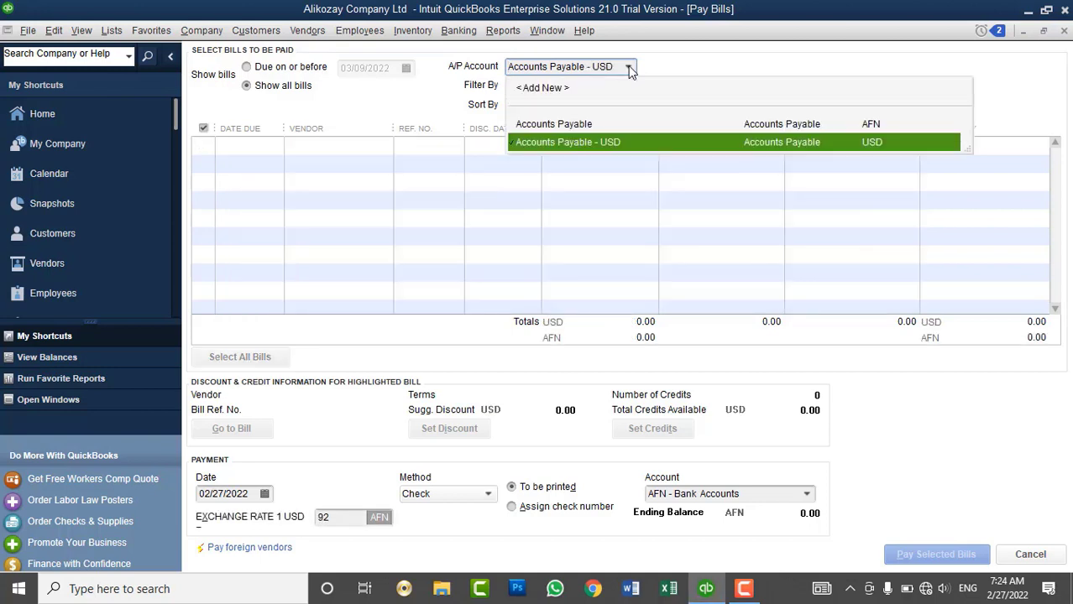
{"action": "left_click", "coordinate": [590, 125]}
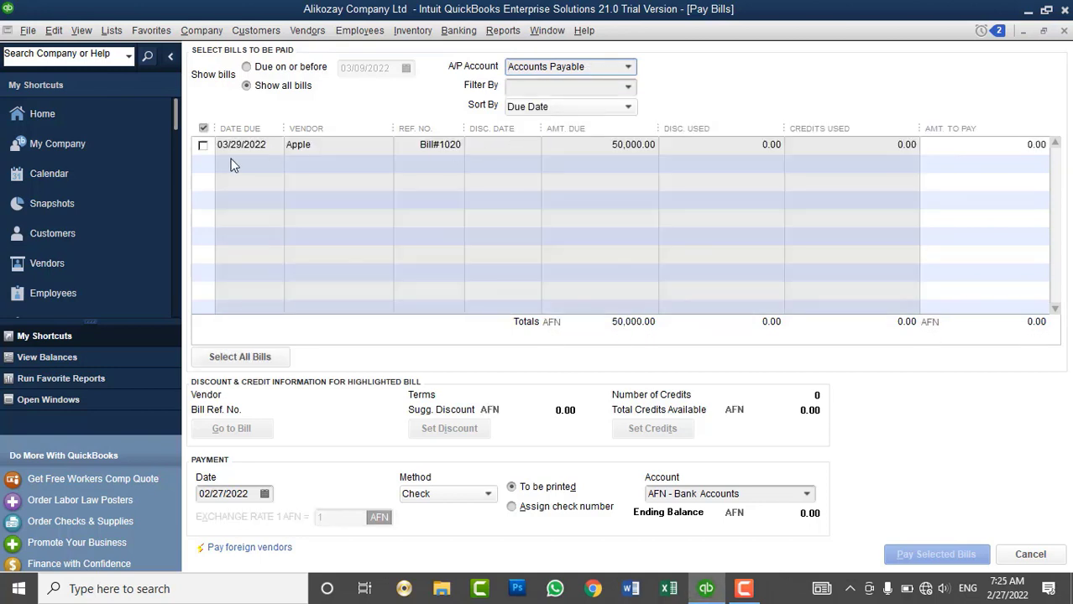
Compare the open bills under Accounts Payable - USD and Accounts Payable, and leave Pay Bills without paying anything
{"action": "left_click", "coordinate": [635, 67]}
{"action": "left_click", "coordinate": [613, 143]}
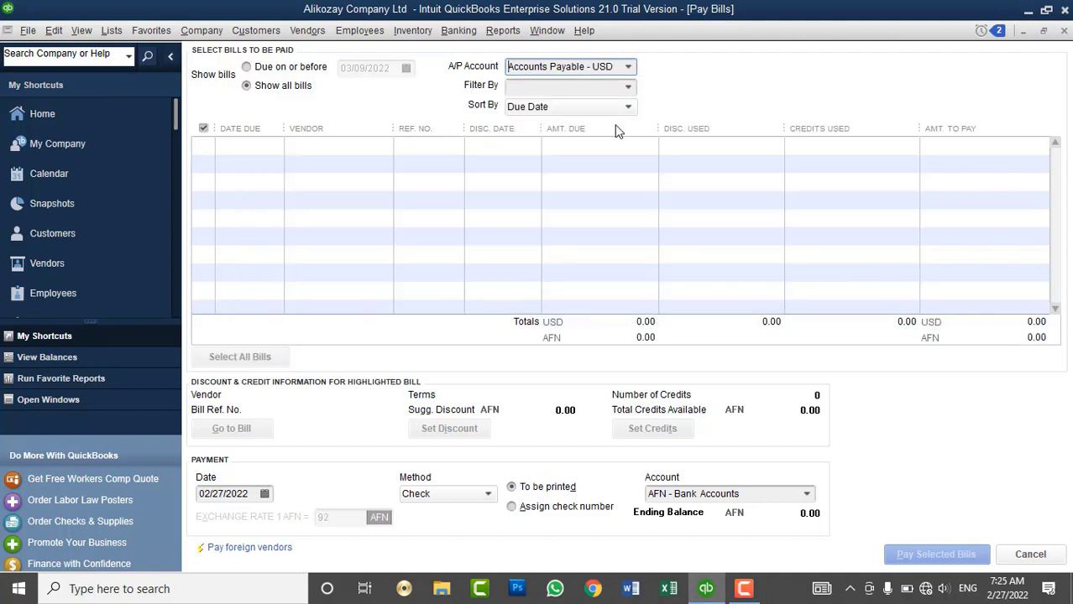
{"action": "left_click", "coordinate": [629, 69]}
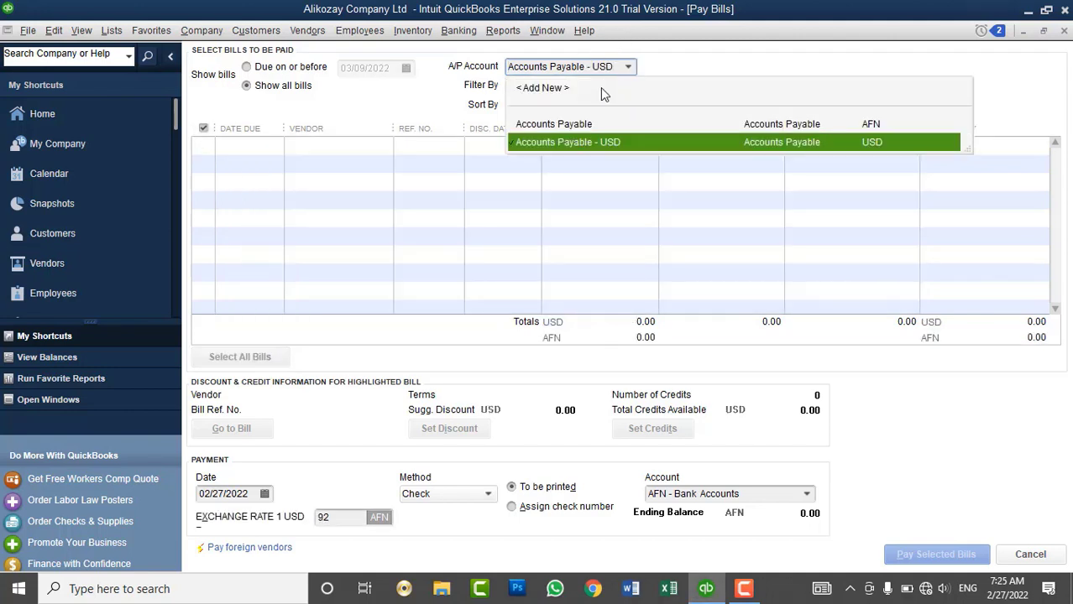
{"action": "left_click", "coordinate": [576, 124]}
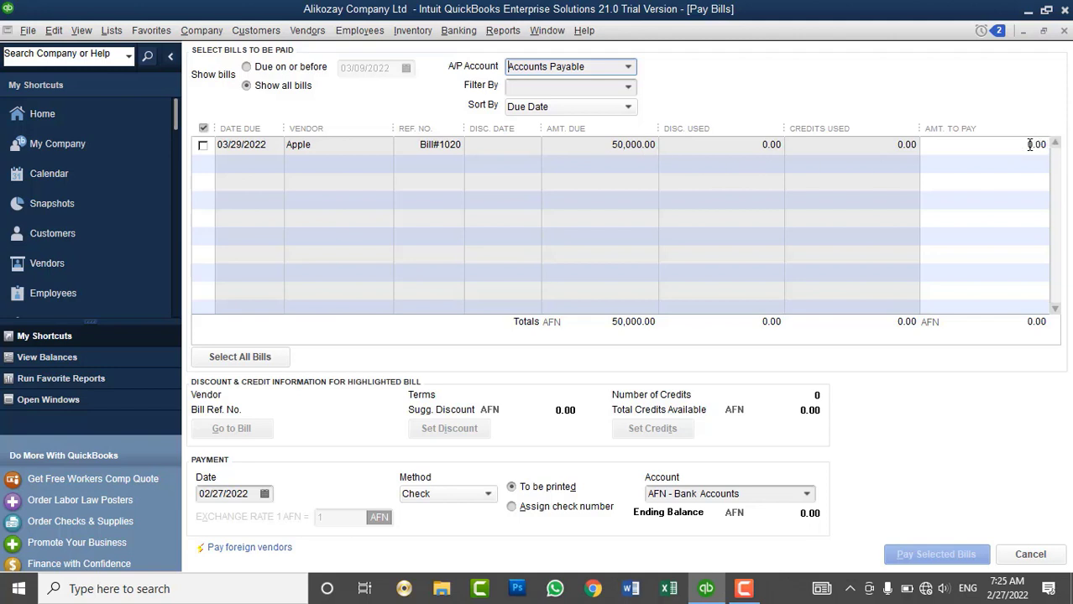
{"action": "left_click", "coordinate": [1039, 556]}
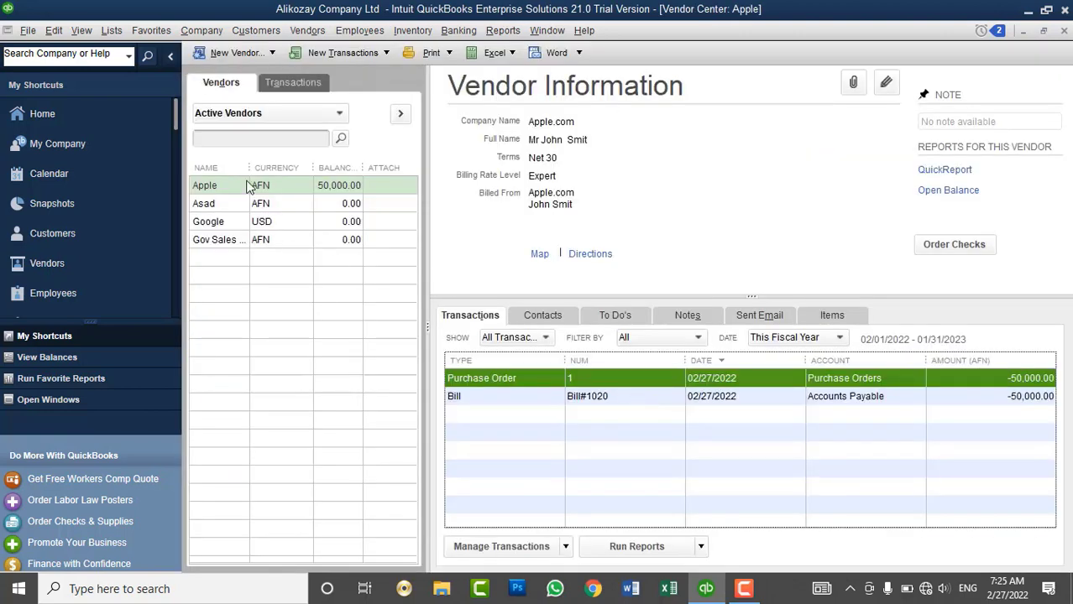
Select Google in the Vendor Center and start an item receipt without a bill for that vendor
{"action": "left_click_drag", "start_coordinate": [250, 170], "coordinate": [261, 172]}
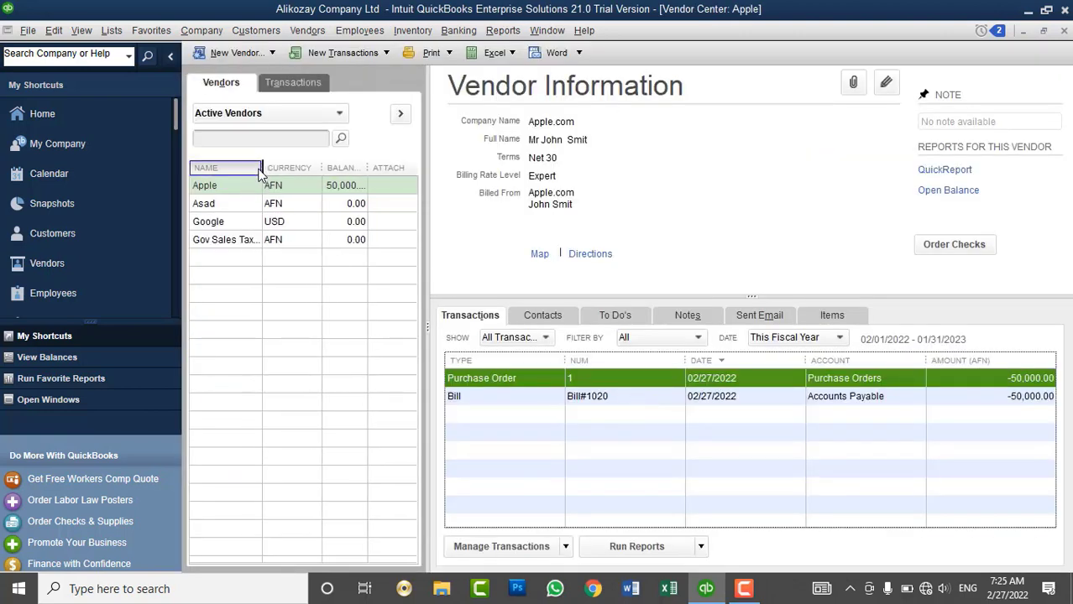
{"action": "left_click", "coordinate": [241, 224]}
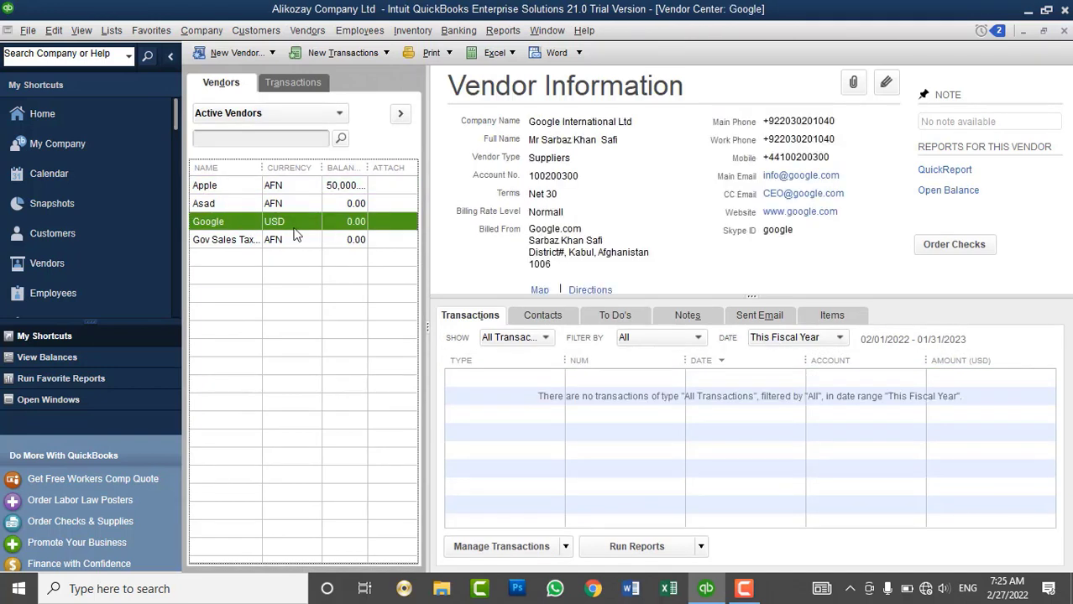
{"action": "left_click", "coordinate": [319, 33]}
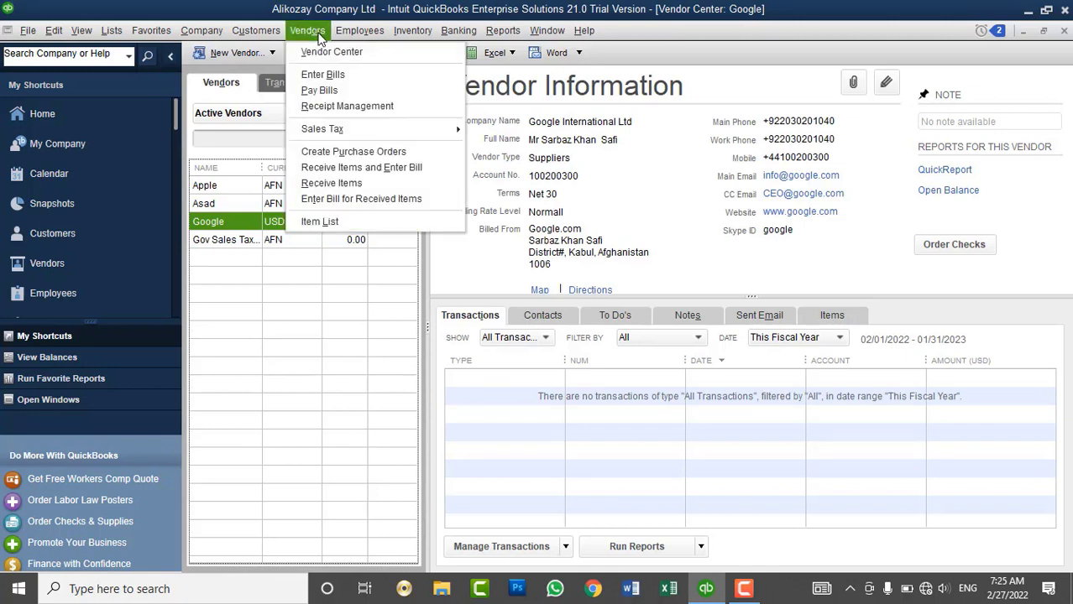
{"action": "left_click", "coordinate": [333, 184]}
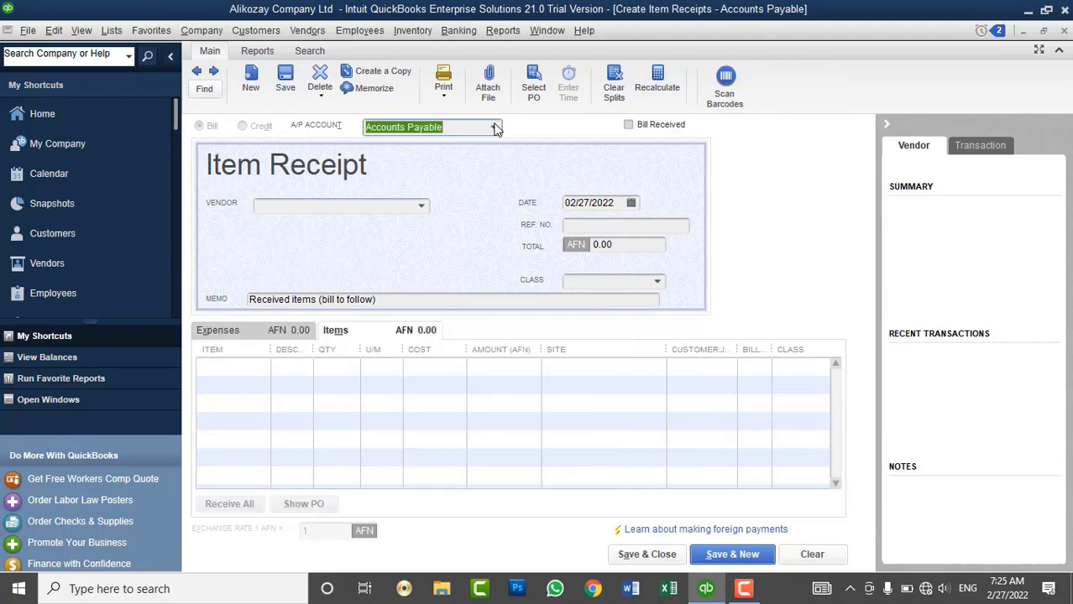
{"action": "left_click", "coordinate": [421, 207]}
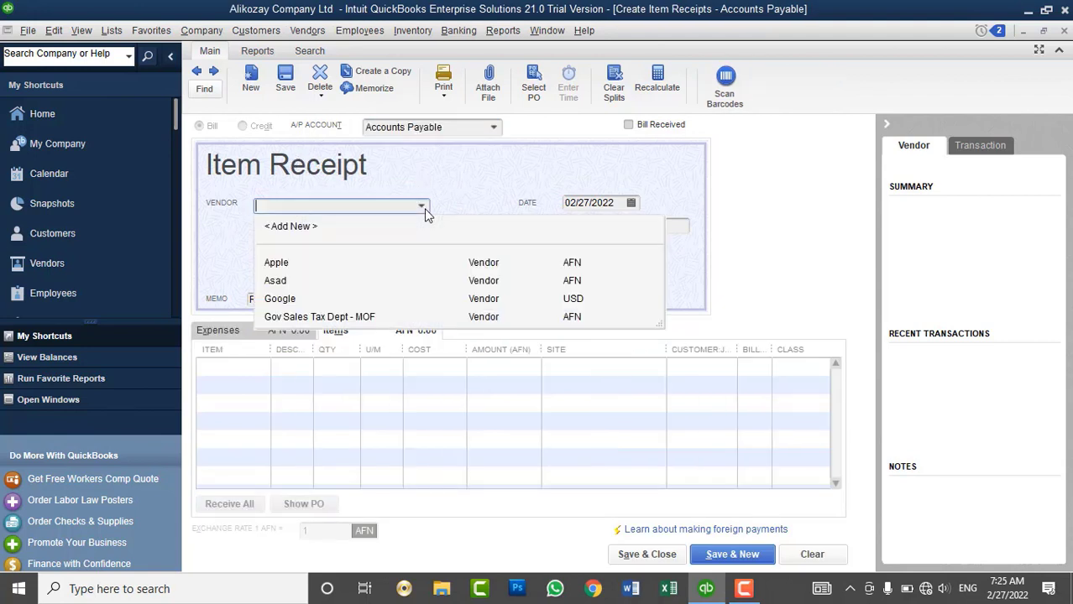
{"action": "left_click", "coordinate": [302, 300]}
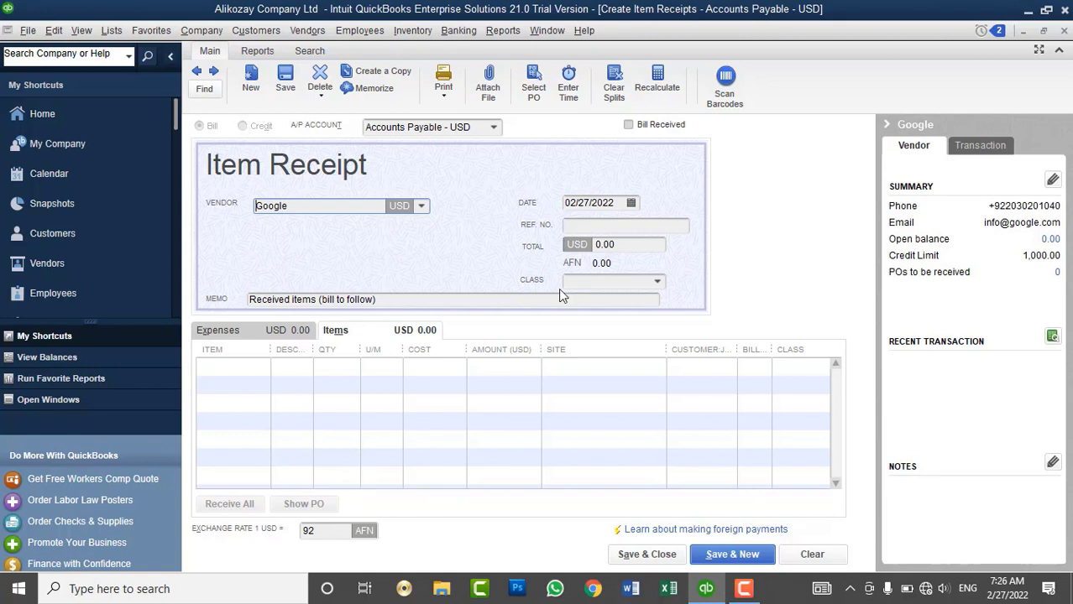
{"action": "left_click_drag", "start_coordinate": [620, 203], "coordinate": [561, 203]}
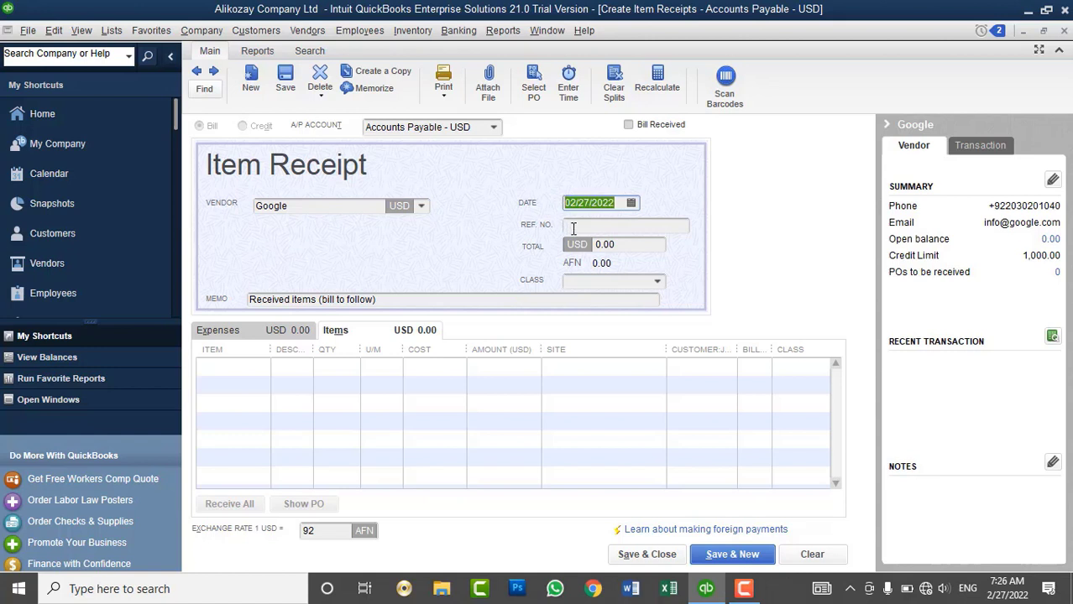
{"action": "left_click", "coordinate": [574, 229]}
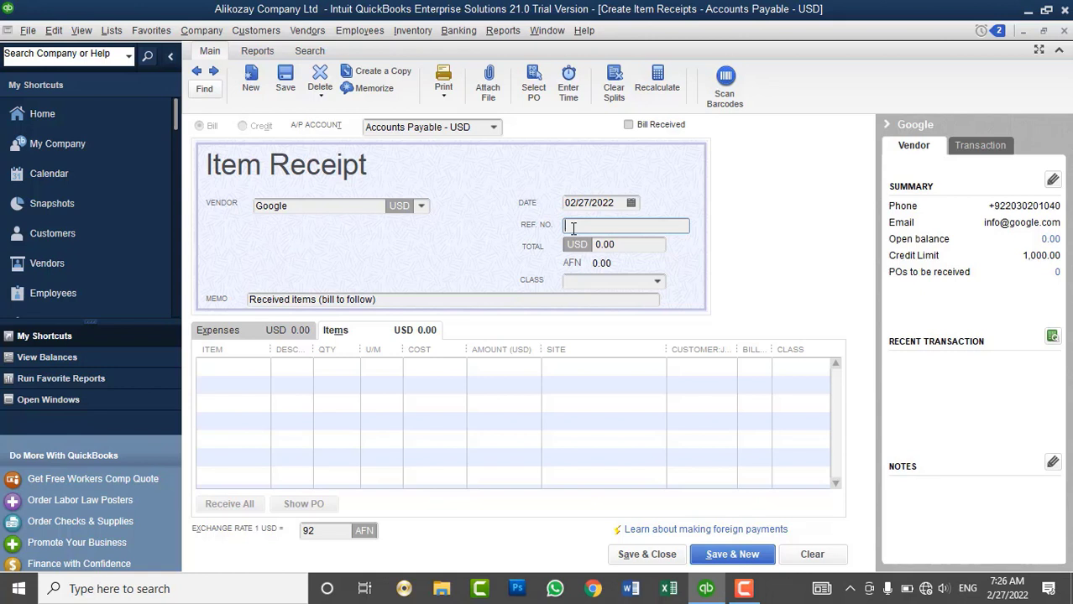
Add the DELL latitude 5870 subitem 5870-Battery as the first item on the receipt
{"action": "left_click", "coordinate": [254, 368]}
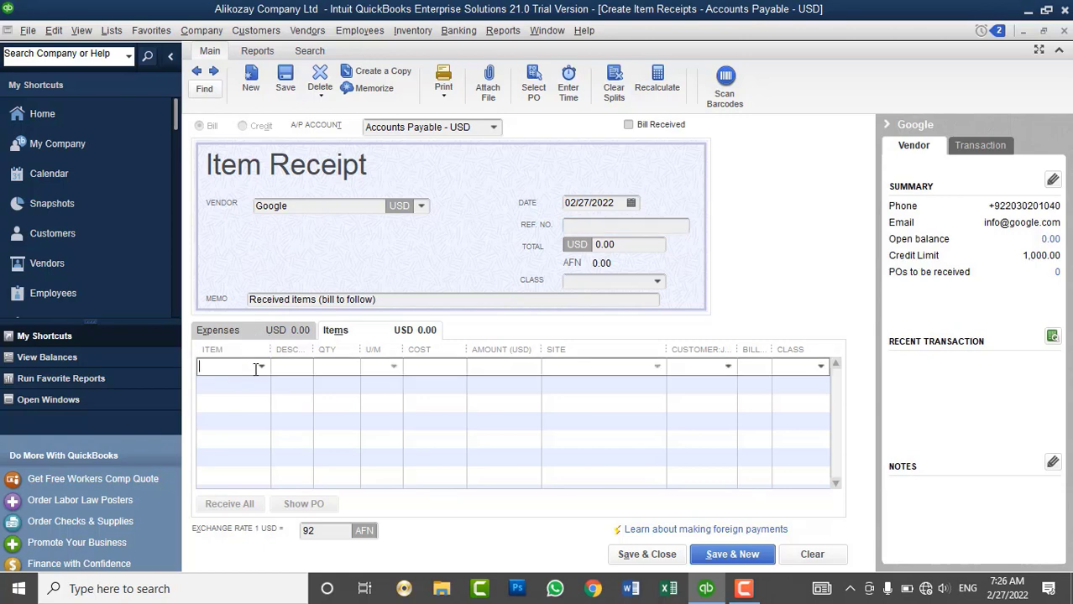
{"action": "left_click", "coordinate": [261, 366]}
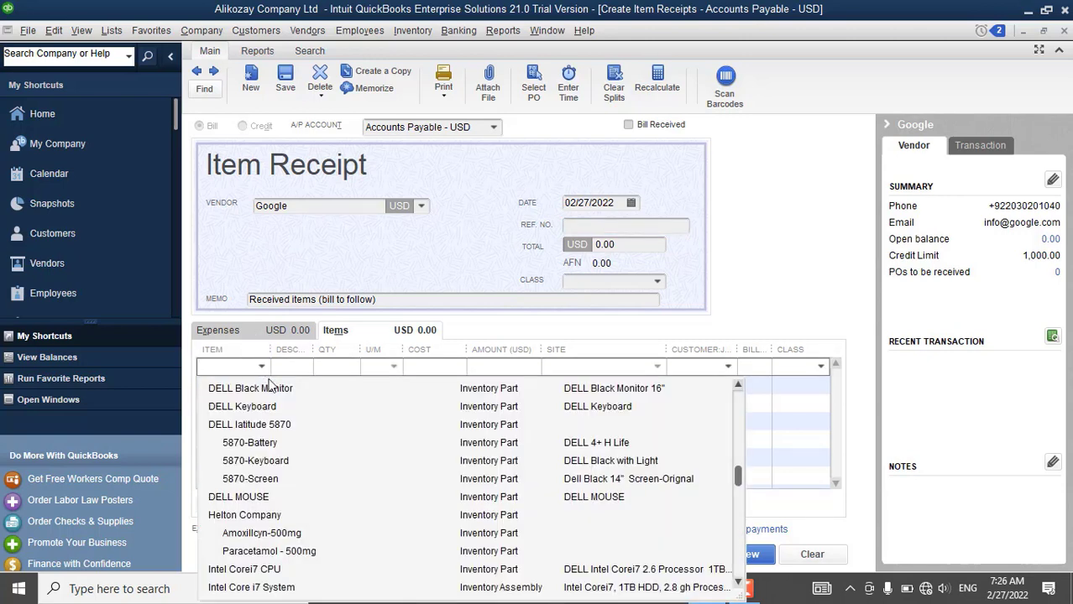
{"action": "scroll", "coordinate": [316, 486], "scroll_direction": "down", "scroll_amount": 1}
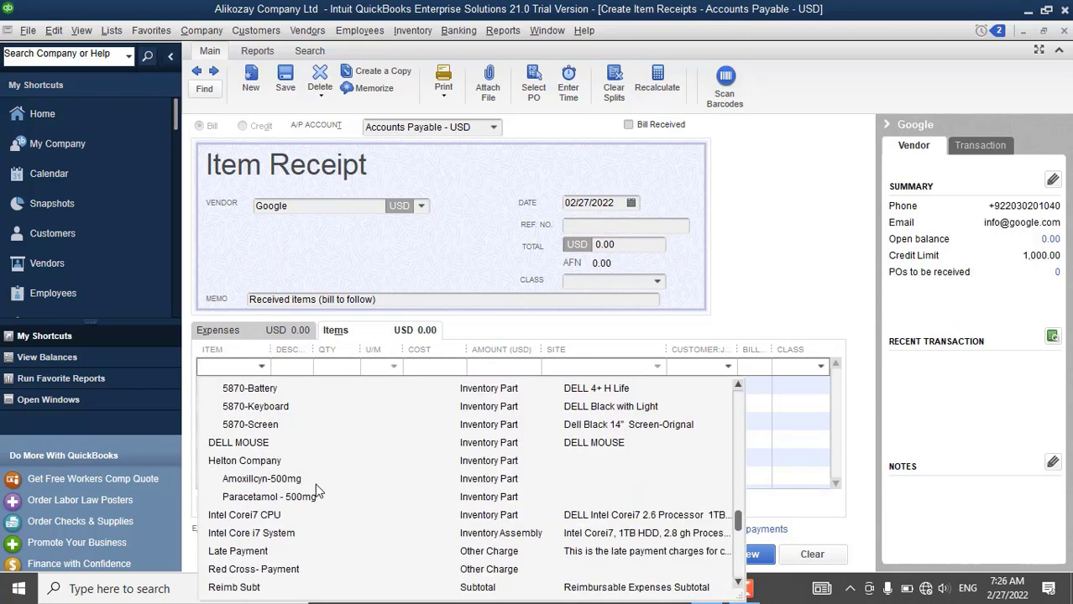
{"action": "scroll", "coordinate": [317, 490], "scroll_direction": "down", "scroll_amount": 1}
{"action": "scroll", "coordinate": [318, 491], "scroll_direction": "up", "scroll_amount": 2}
{"action": "scroll", "coordinate": [314, 493], "scroll_direction": "down", "scroll_amount": 1}
{"action": "scroll", "coordinate": [294, 481], "scroll_direction": "up", "scroll_amount": 1}
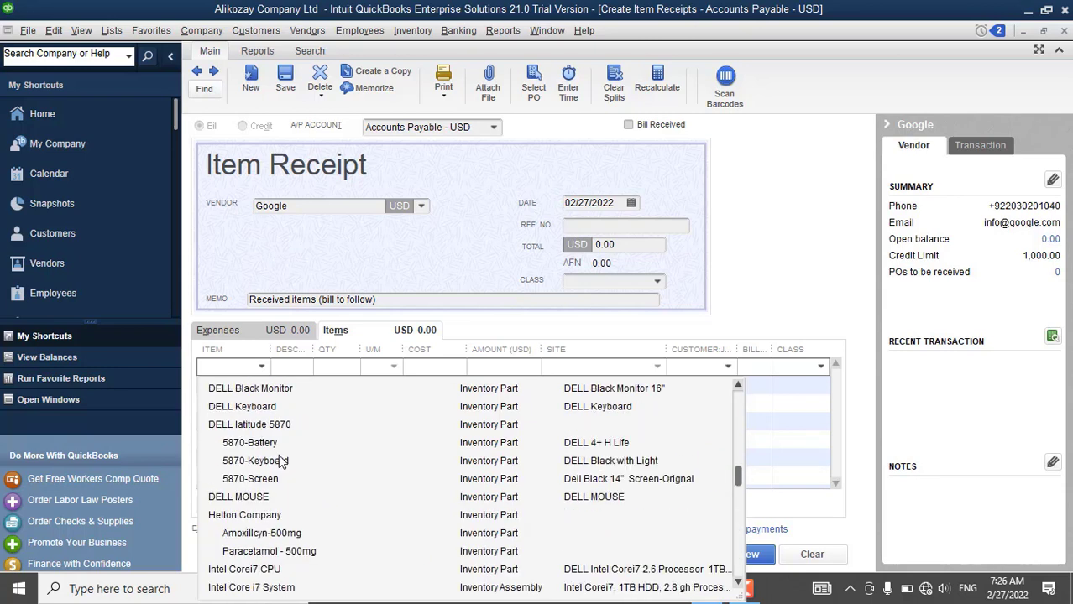
{"action": "left_click", "coordinate": [276, 442]}
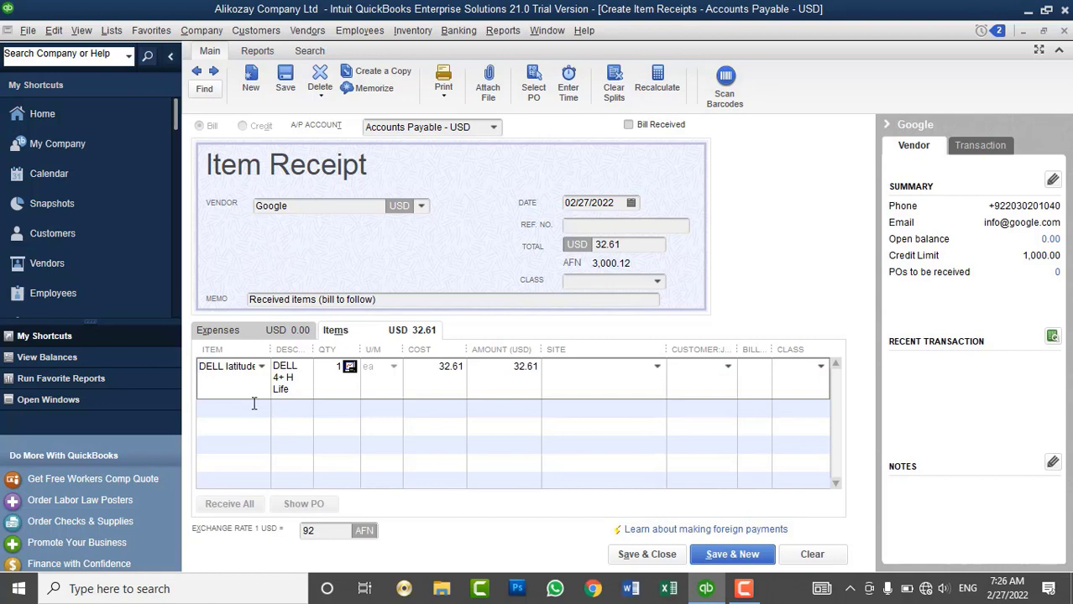
Add the subitems 5870-Keyboard and 5870-Screen as the second and third items on the receipt
{"action": "left_click", "coordinate": [254, 407]}
{"action": "left_click", "coordinate": [261, 408]}
{"action": "left_click", "coordinate": [302, 146]}
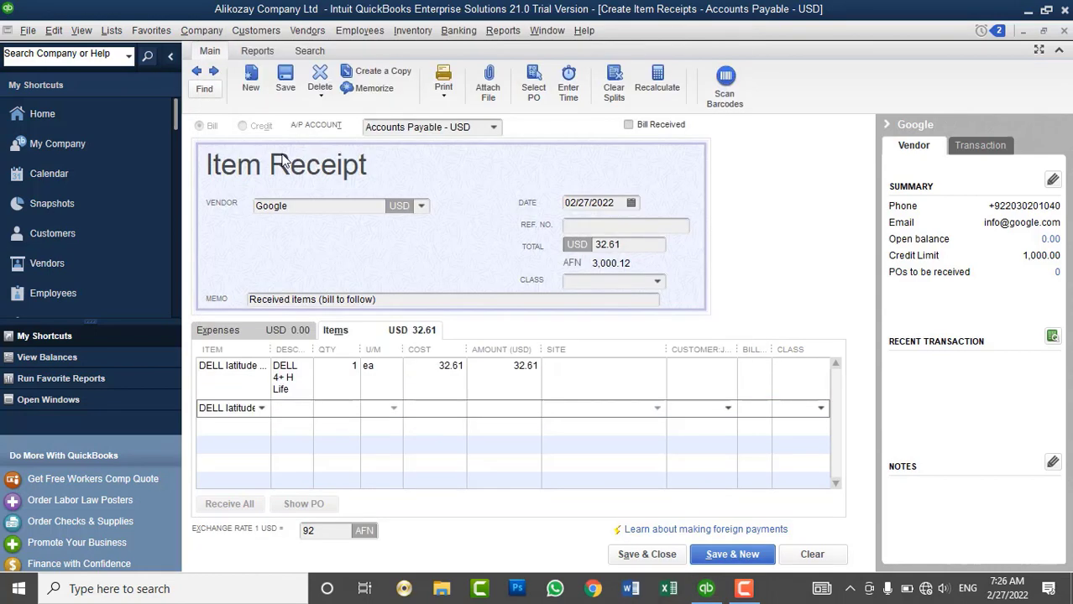
{"action": "left_click", "coordinate": [255, 460]}
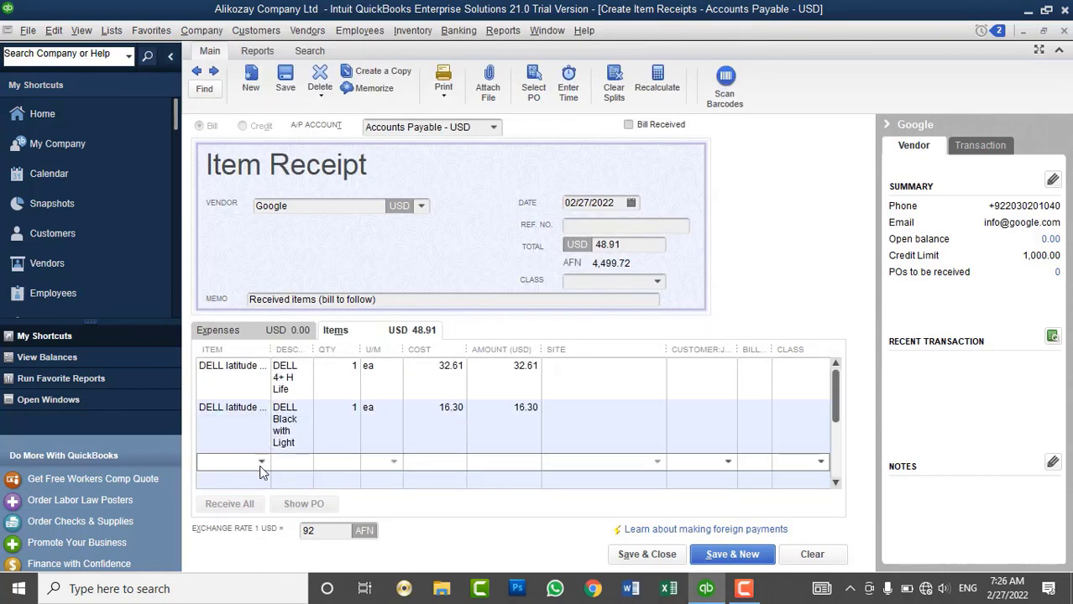
{"action": "left_click", "coordinate": [261, 462]}
{"action": "left_click", "coordinate": [266, 227]}
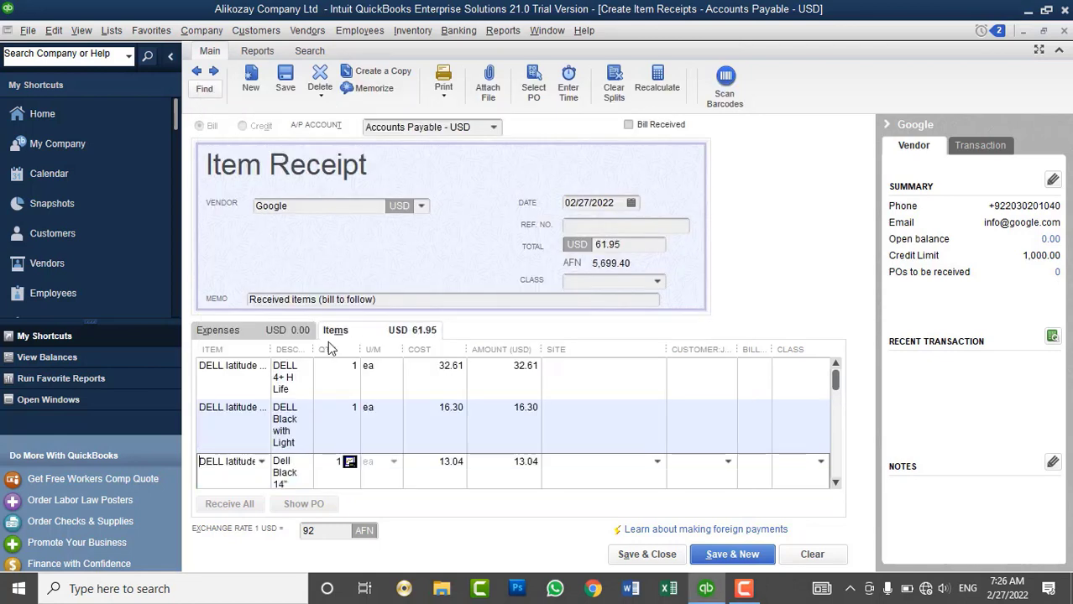
Set the quantity of the battery, keyboard and screen on the item receipt to 5 each
{"action": "left_click", "coordinate": [336, 367]}
{"action": "type", "text": "5"}
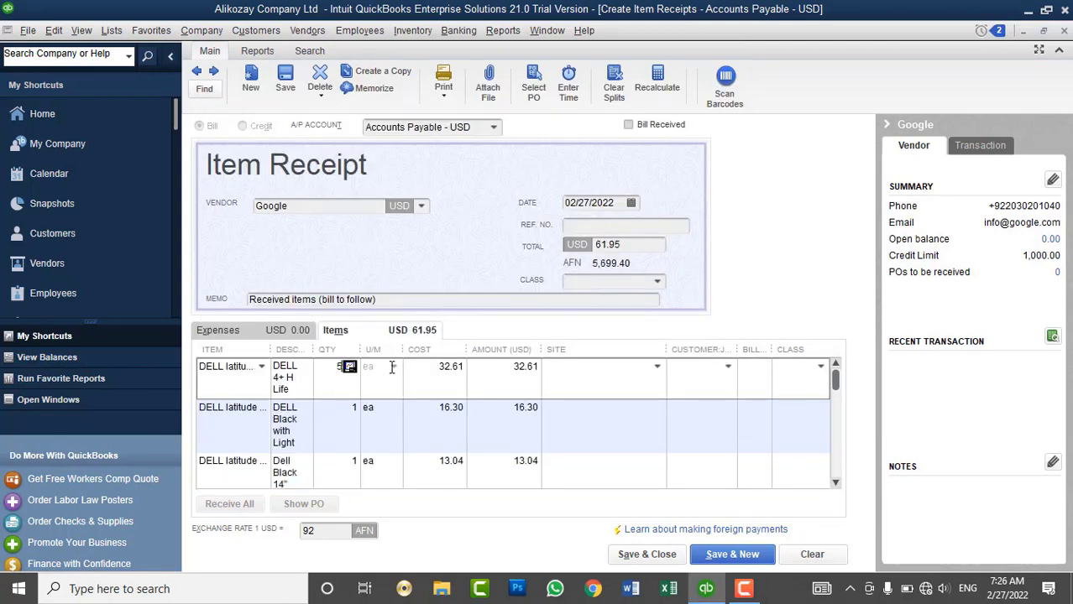
{"action": "key", "text": "Down"}
{"action": "type", "text": "5"}
{"action": "key", "text": "Down"}
{"action": "type", "text": "5"}
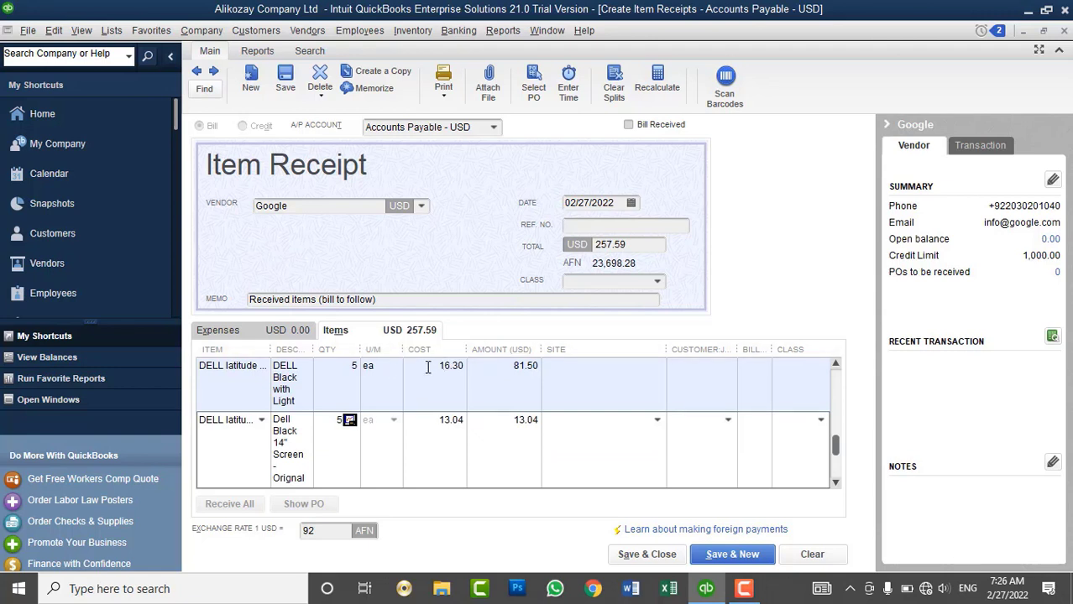
{"action": "key", "text": "Up"}
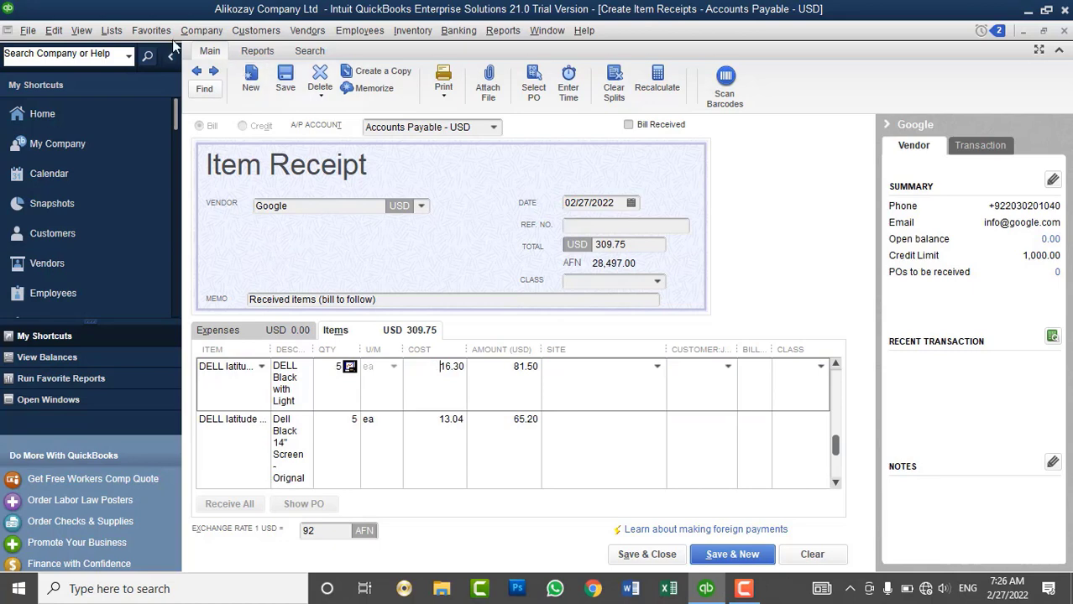
Find 5870-Battery in the Item List, and open the Windows Calculator over the list
{"action": "left_click", "coordinate": [111, 30]}
{"action": "left_click", "coordinate": [131, 67]}
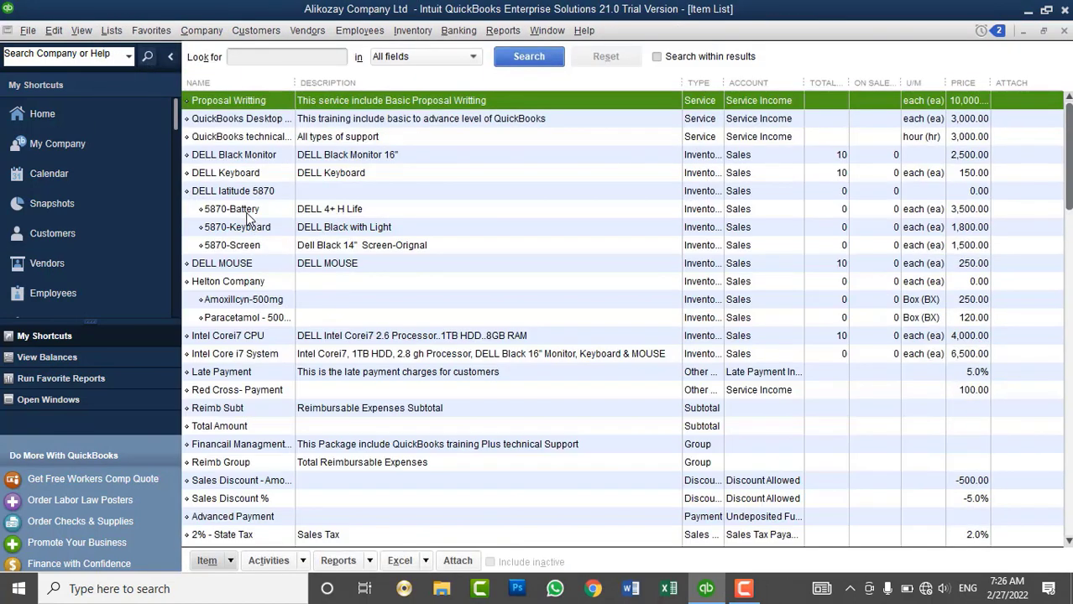
{"action": "left_click", "coordinate": [248, 215]}
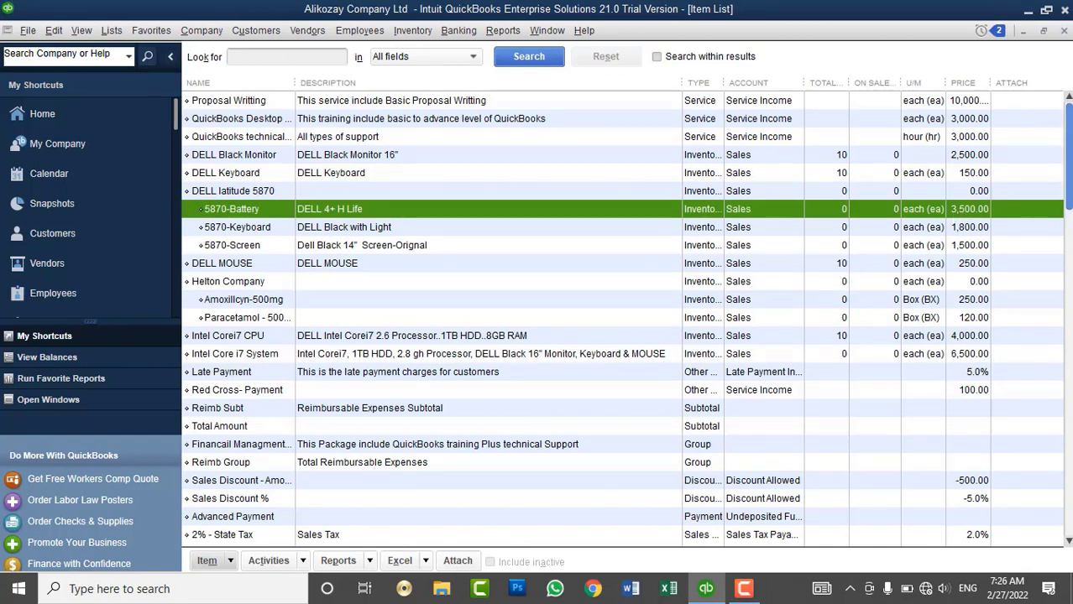
{"action": "key", "text": "super+r"}
{"action": "type", "text": "calc"}
{"action": "key", "text": "Return"}
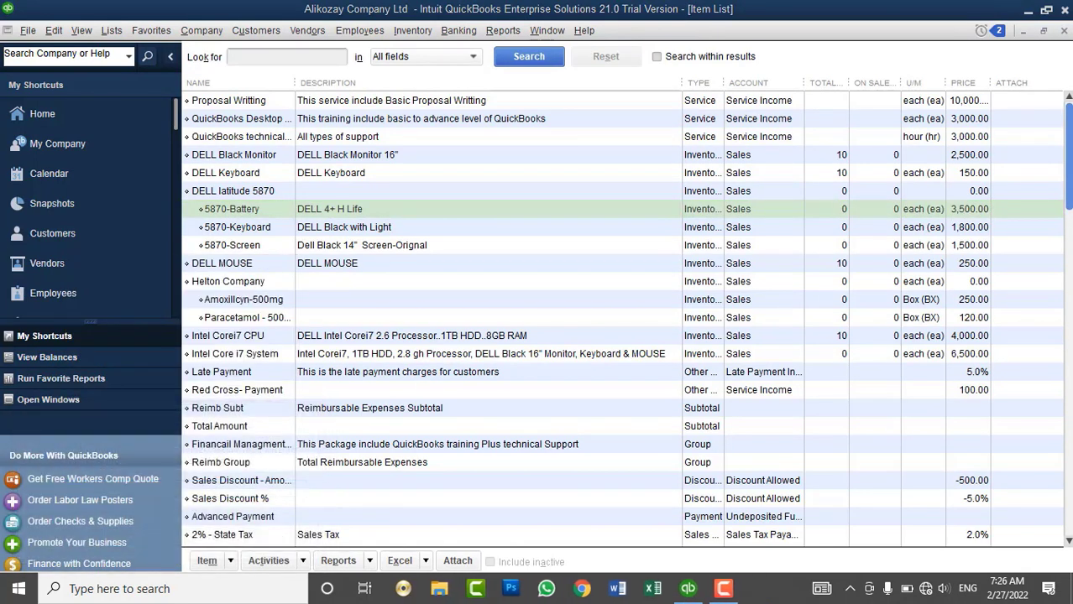
{"action": "left_click_drag", "start_coordinate": [775, 49], "coordinate": [377, 76]}
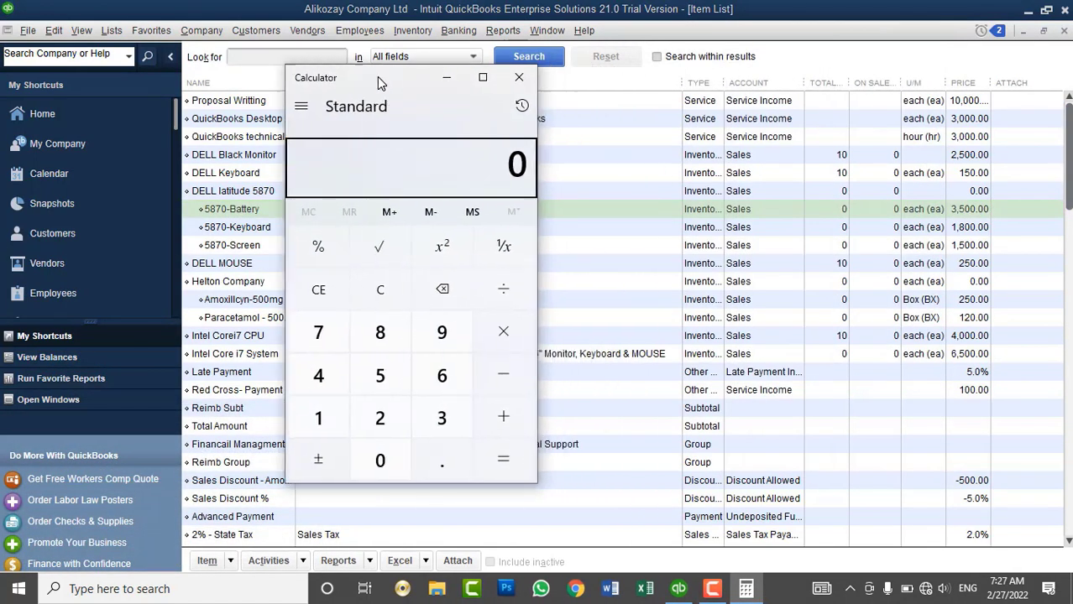
Check the purchase cost in the 5870-Battery item record, and close the record without changes
{"action": "left_click", "coordinate": [956, 216]}
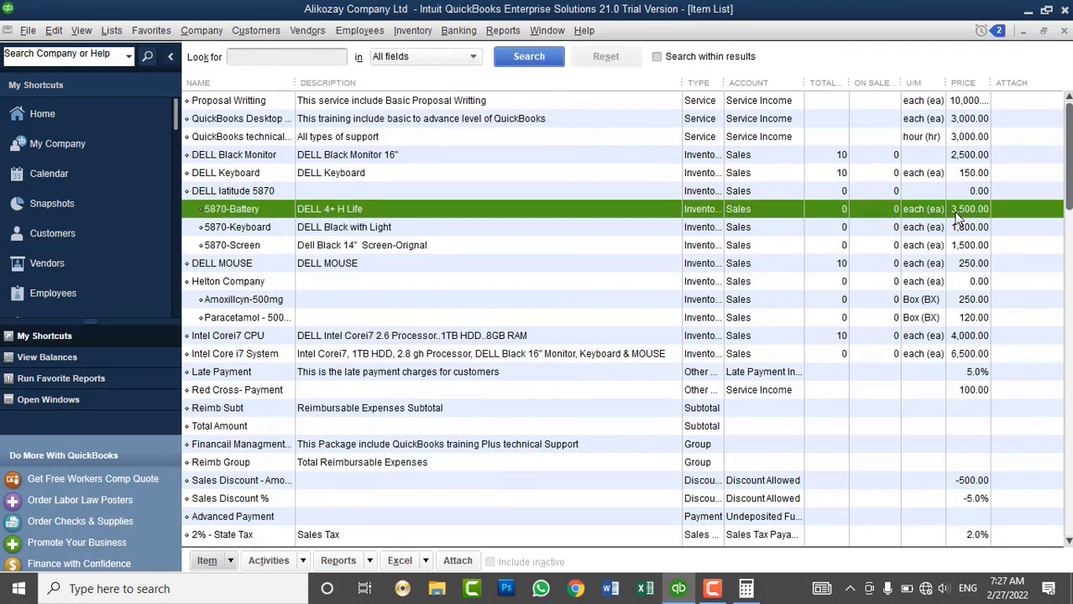
{"action": "double_click", "coordinate": [956, 216]}
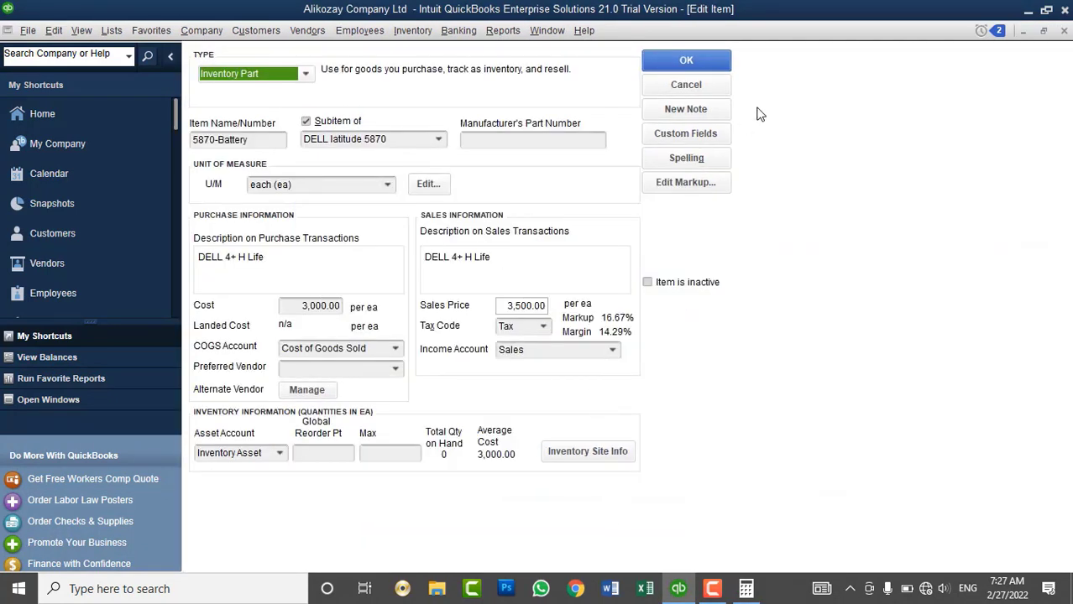
{"action": "left_click", "coordinate": [685, 84]}
Convert the battery's cost to USD in Calculator by dividing 3000 by 92, and minimize Calculator
{"action": "left_click", "coordinate": [746, 588]}
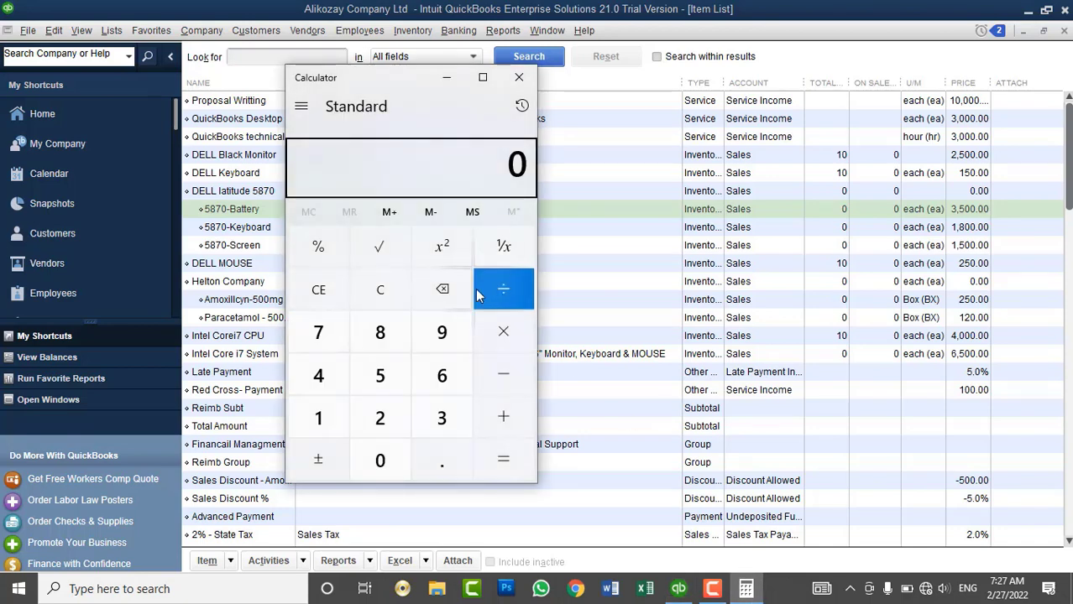
{"action": "left_click", "coordinate": [442, 417]}
{"action": "double_click", "coordinate": [379, 460]}
{"action": "left_click", "coordinate": [379, 460]}
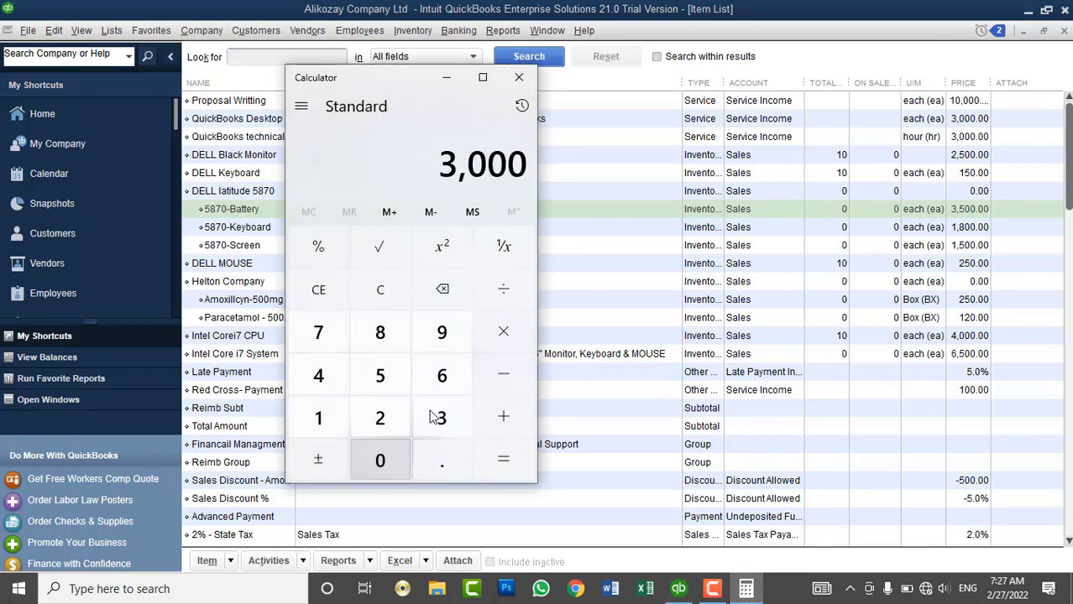
{"action": "left_click", "coordinate": [507, 289]}
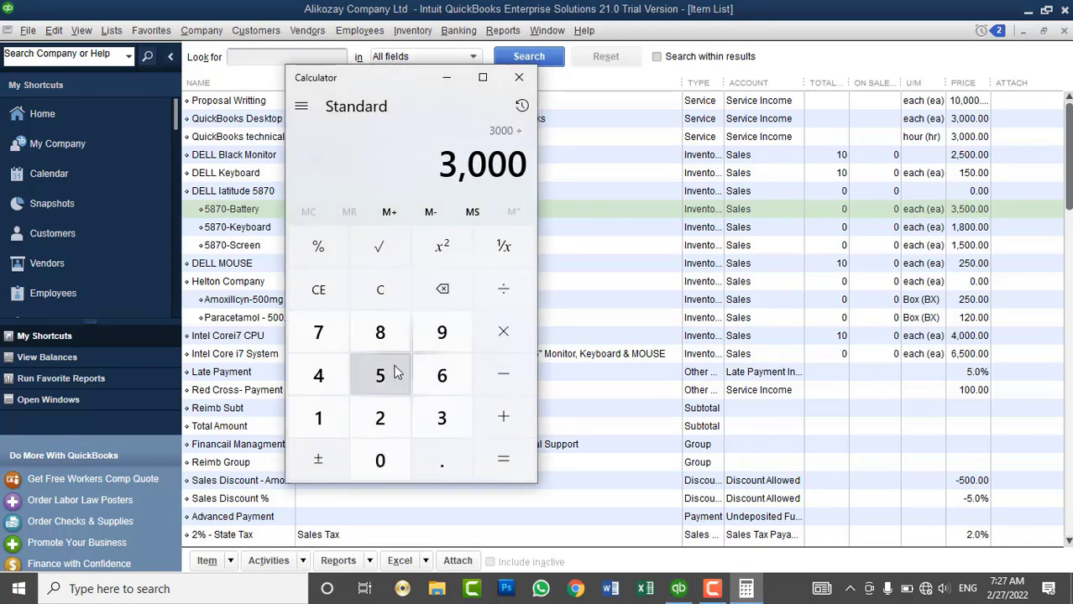
{"action": "left_click", "coordinate": [442, 333]}
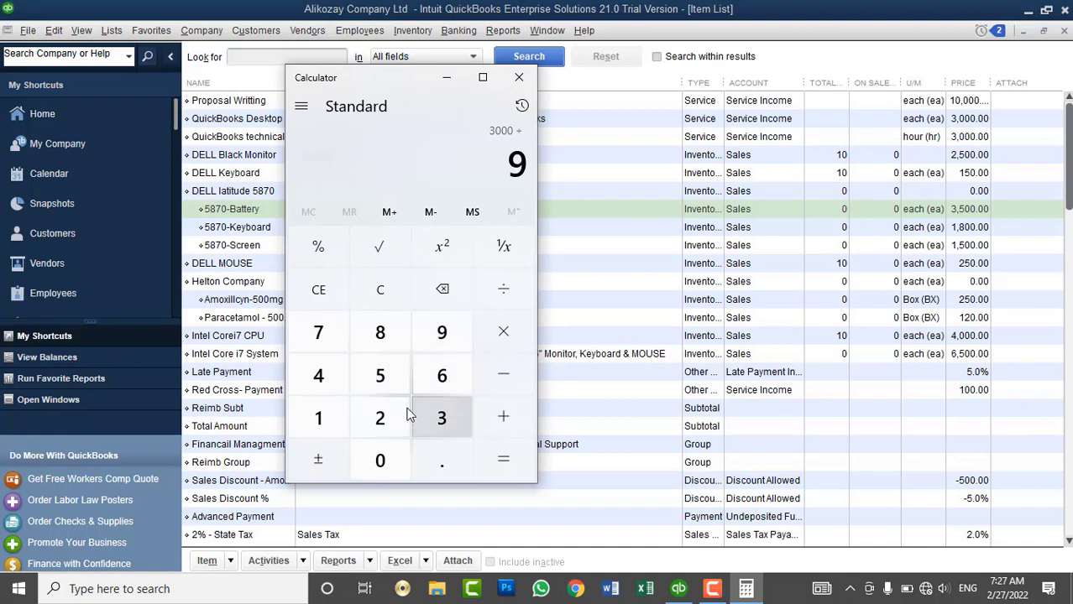
{"action": "left_click", "coordinate": [395, 419]}
{"action": "left_click", "coordinate": [503, 461]}
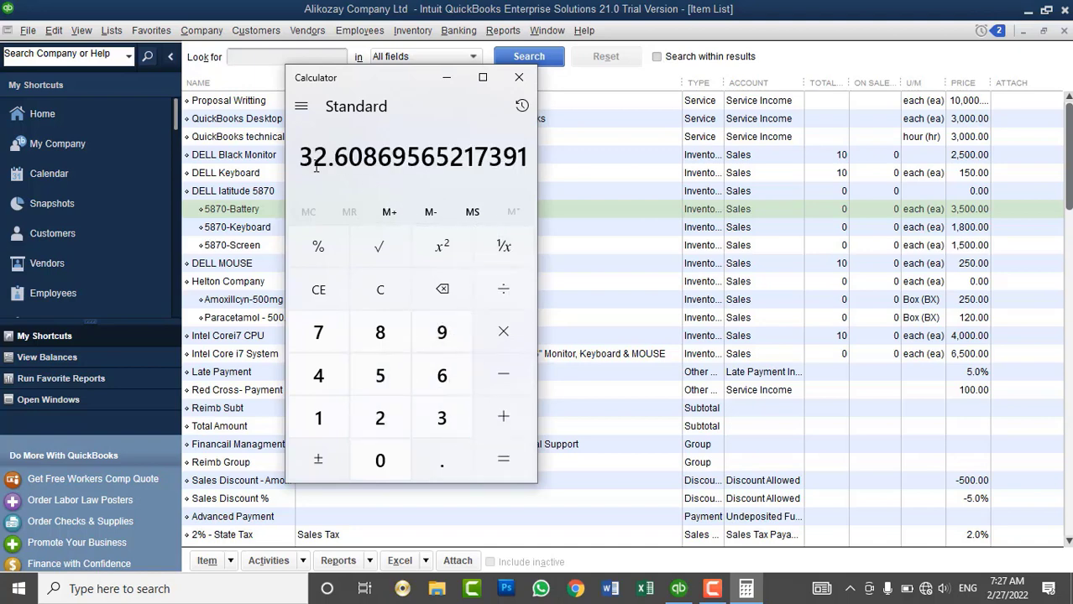
{"action": "left_click", "coordinate": [445, 77]}
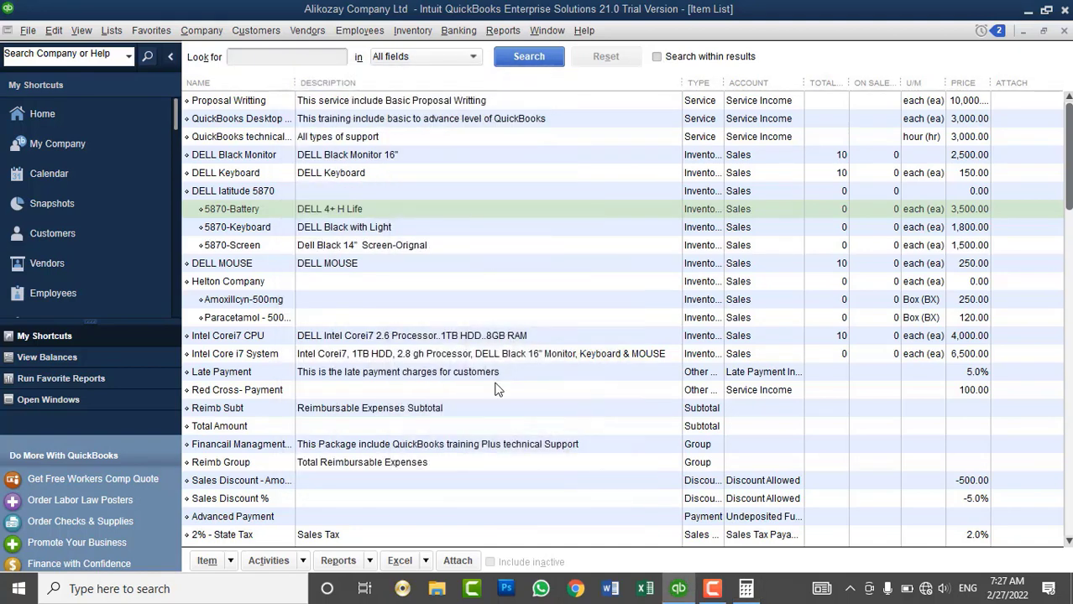
Return to Google's item receipt from the Item List, widen the Item column and check the battery line's cost and amount
{"action": "left_click", "coordinate": [1063, 31]}
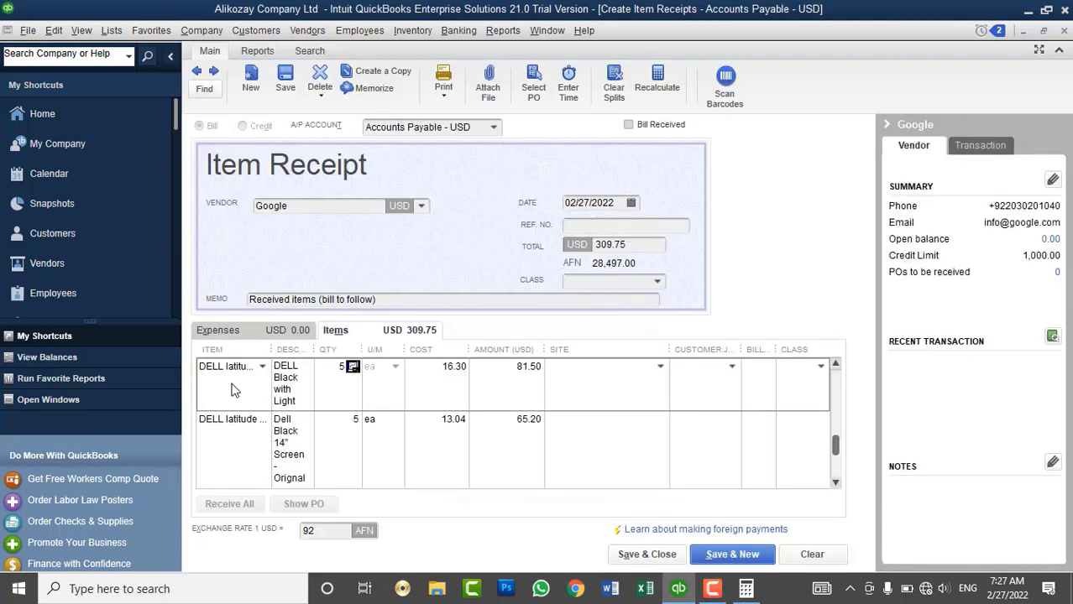
{"action": "left_click_drag", "start_coordinate": [271, 349], "coordinate": [397, 357]}
{"action": "scroll", "coordinate": [316, 377], "scroll_direction": "up", "scroll_amount": 2}
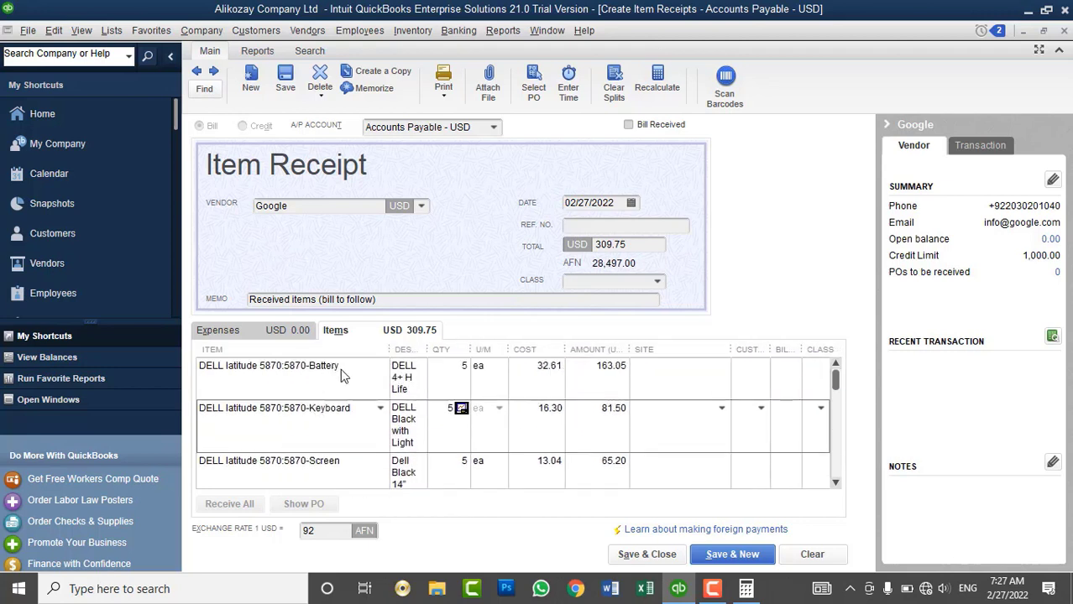
{"action": "left_click", "coordinate": [522, 366]}
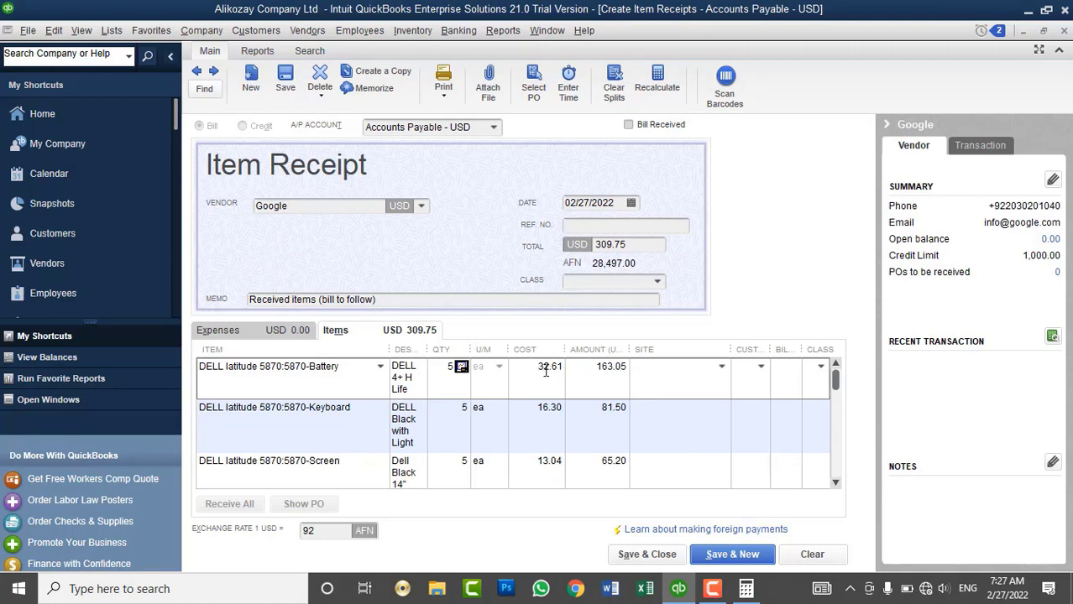
{"action": "left_click_drag", "start_coordinate": [595, 367], "coordinate": [623, 366]}
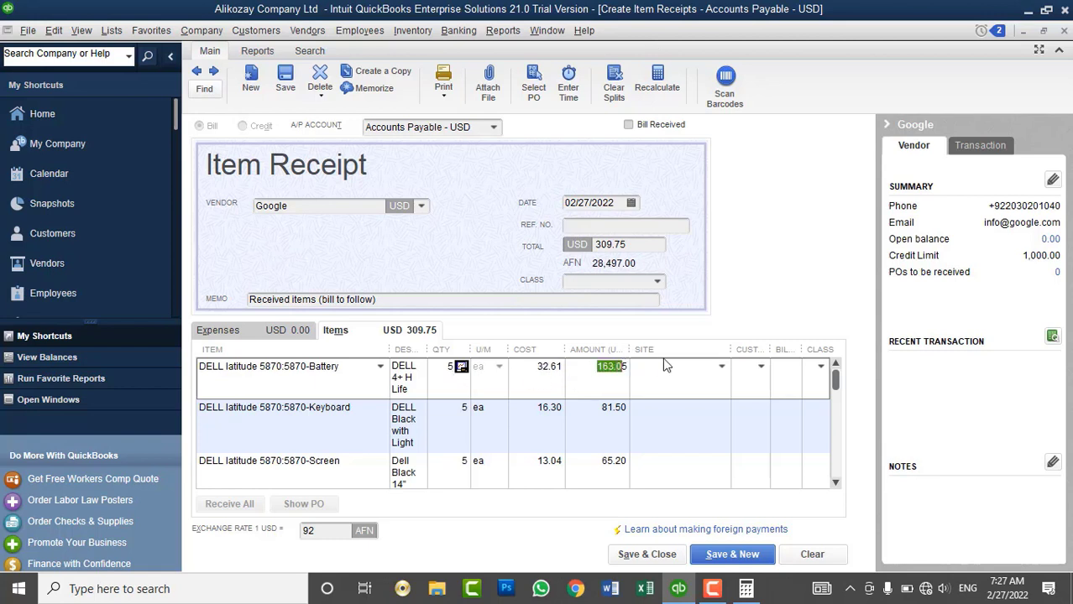
Assign the Drop Ship site to all inventory items on the receipt, and save and close it
{"action": "left_click", "coordinate": [658, 283]}
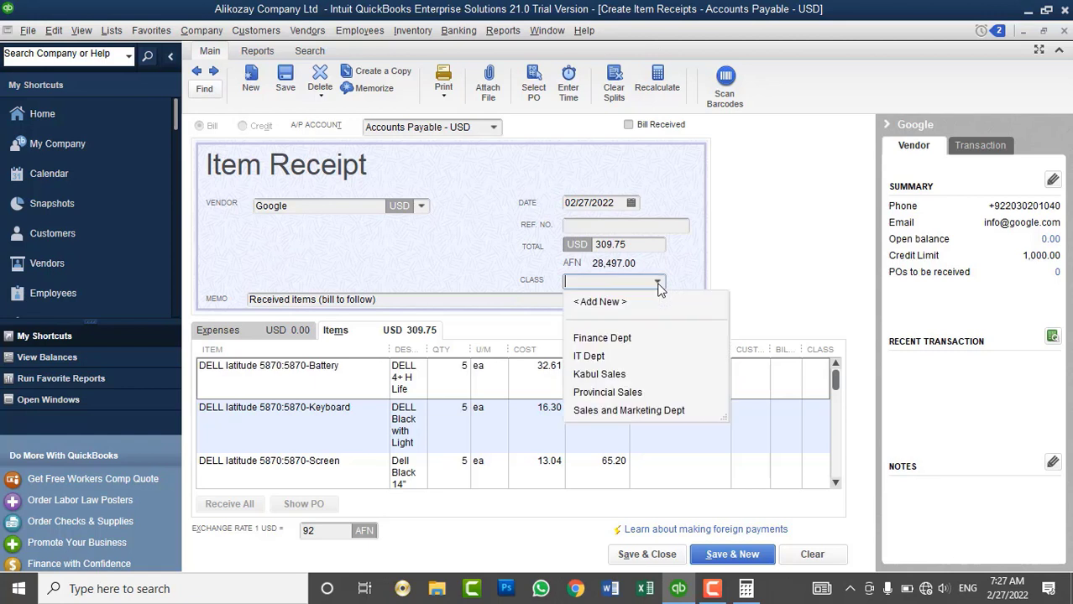
{"action": "left_click", "coordinate": [762, 254]}
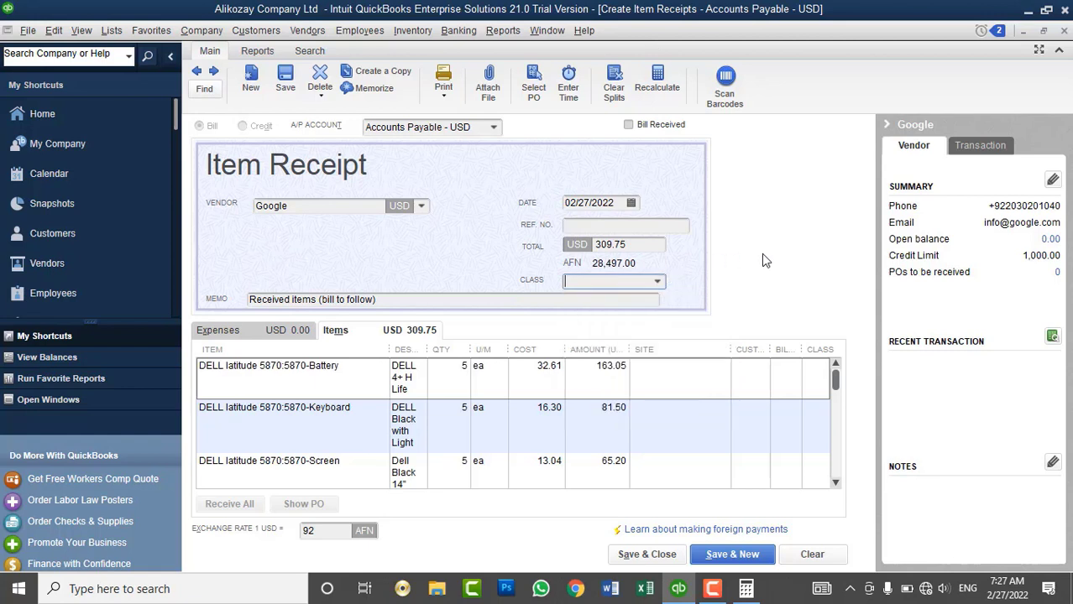
{"action": "left_click", "coordinate": [720, 366]}
{"action": "left_click", "coordinate": [669, 426]}
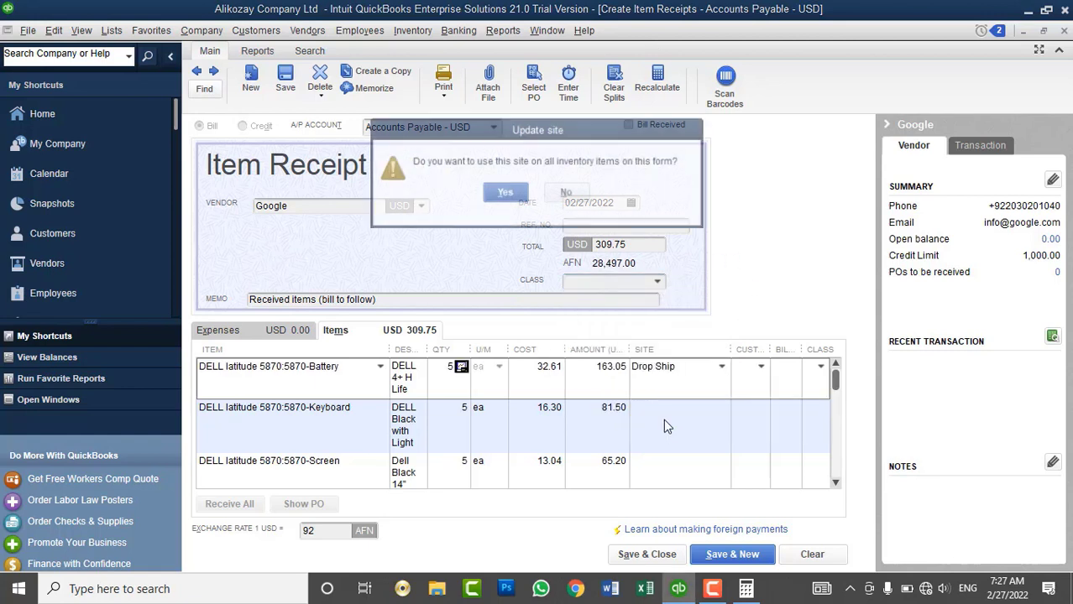
{"action": "left_click", "coordinate": [505, 194]}
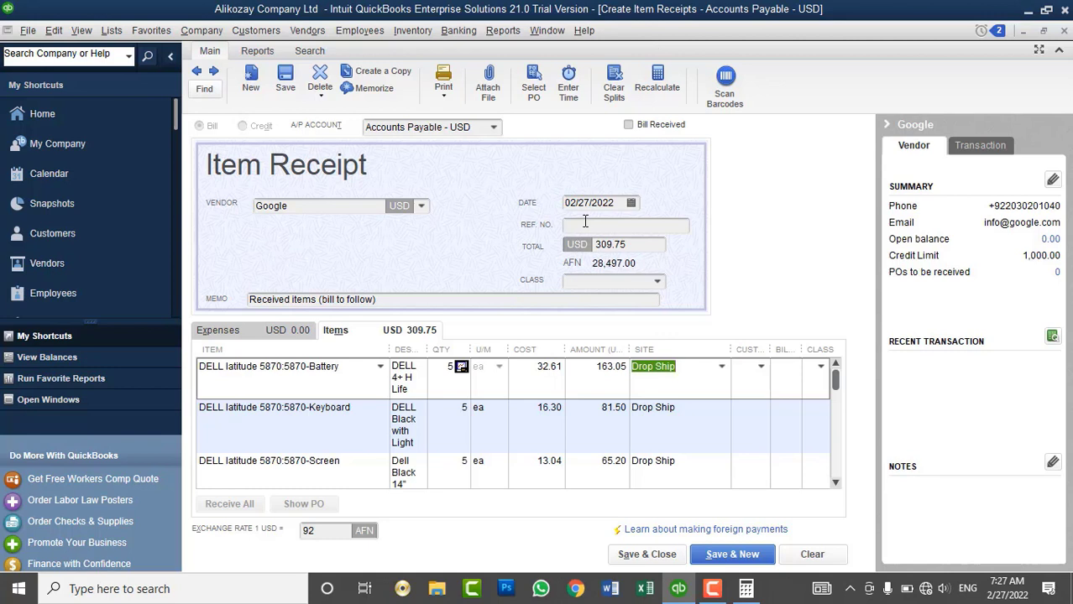
{"action": "left_click", "coordinate": [638, 246]}
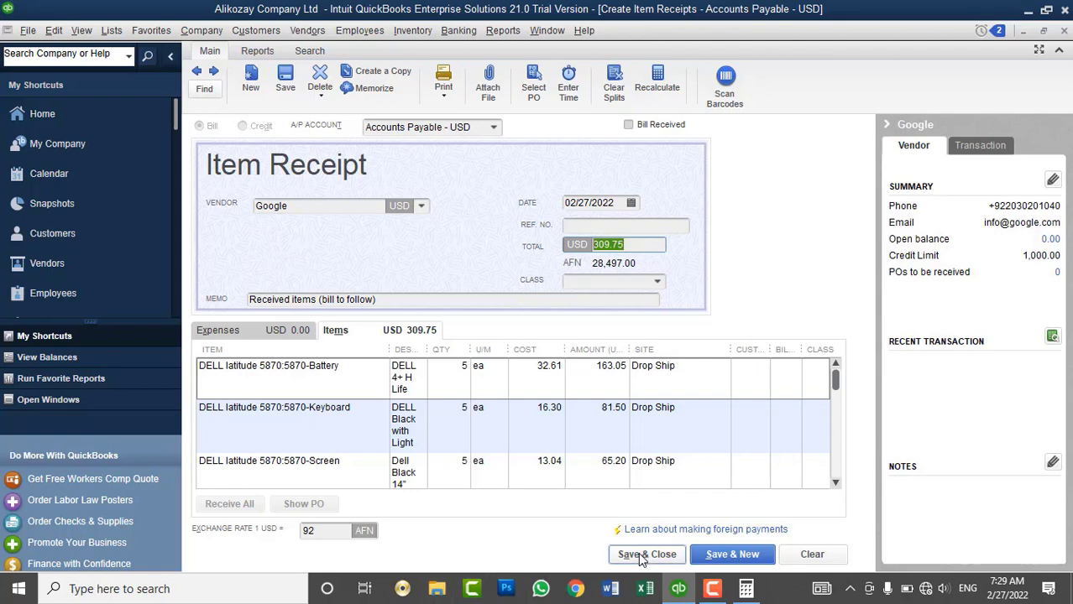
{"action": "left_click", "coordinate": [643, 556]}
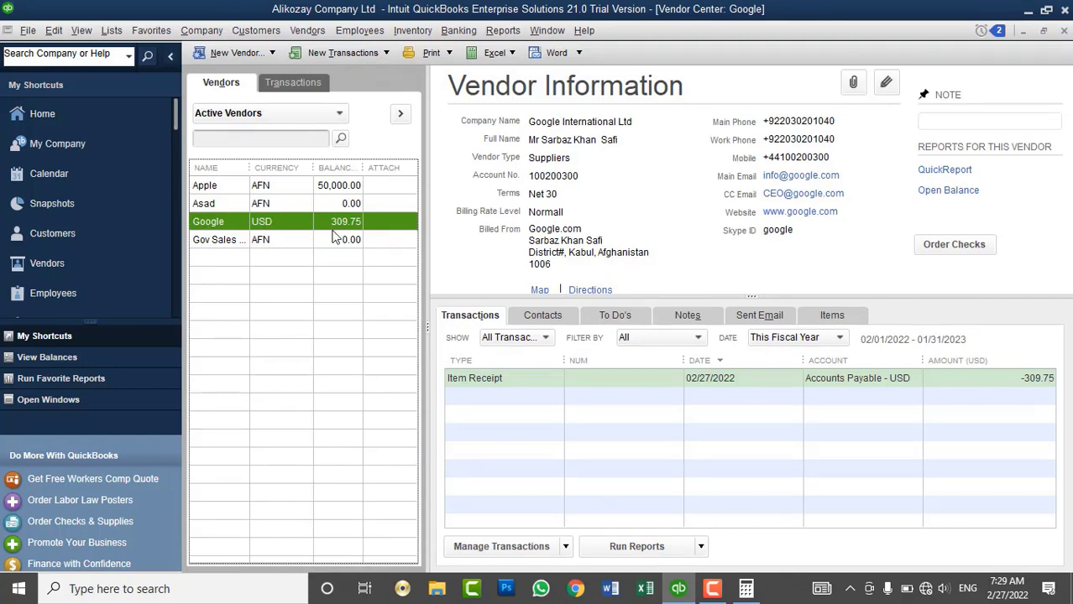
Check the quantities on hand of the DELL latitude 5870 parts in the Physical Inventory Worksheet, and close the report
{"action": "left_click", "coordinate": [412, 30]}
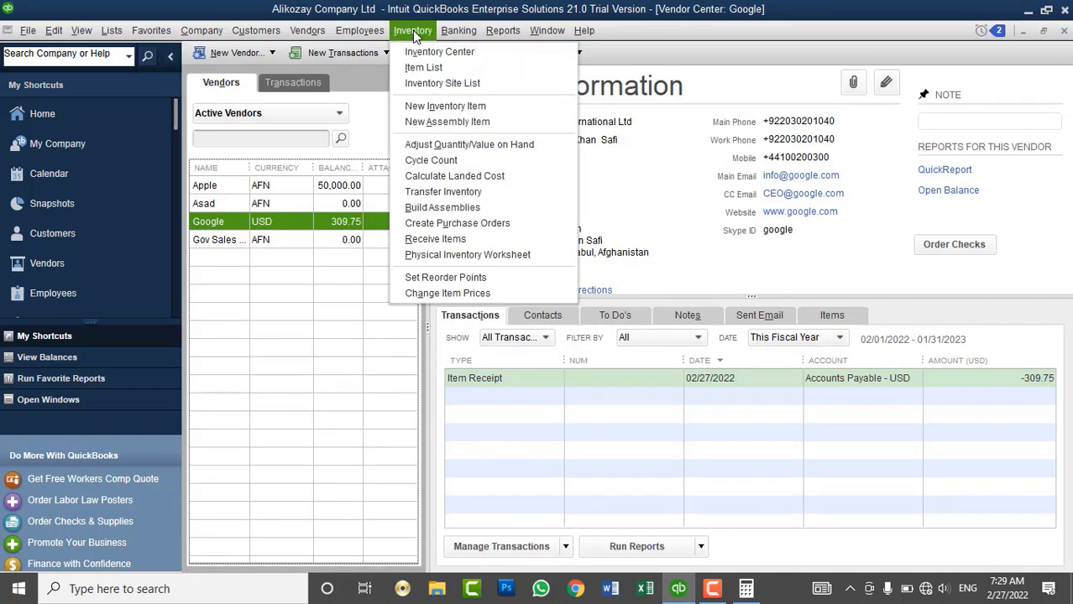
{"action": "left_click", "coordinate": [494, 256]}
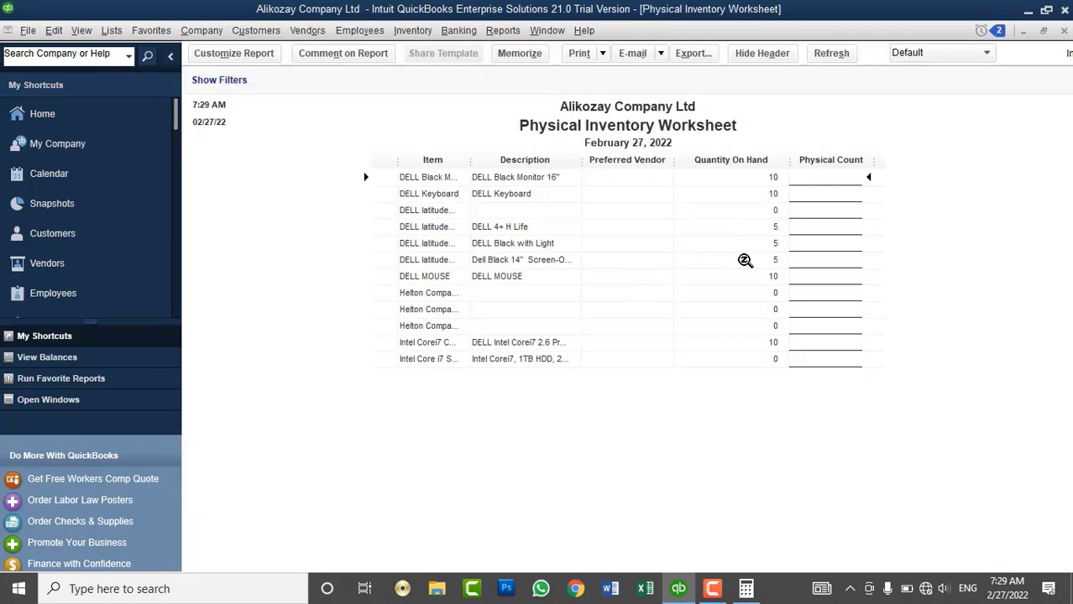
{"action": "left_click", "coordinate": [1064, 31]}
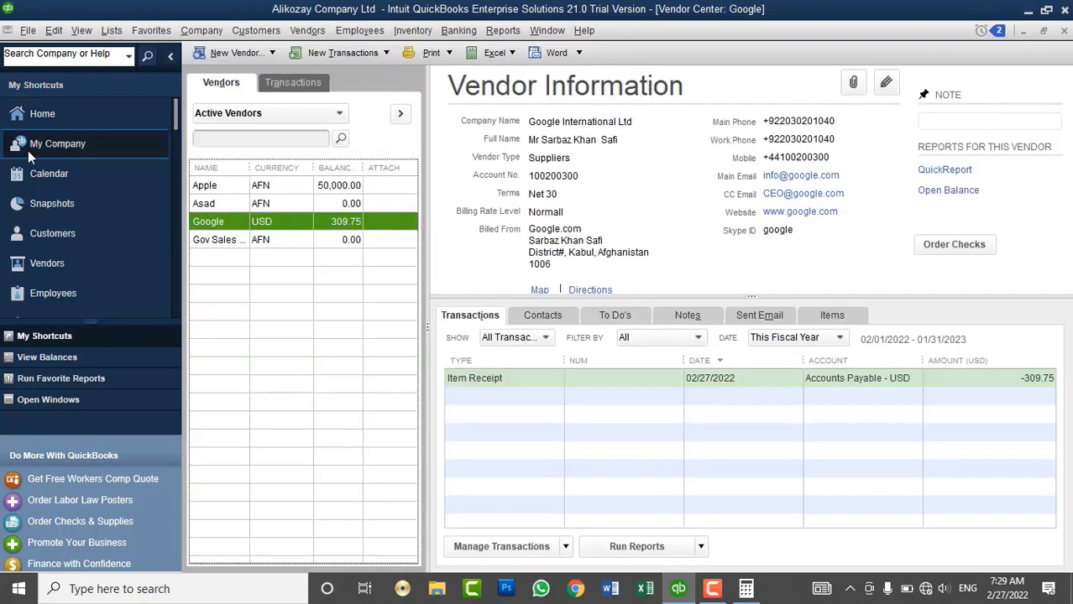
Check the Accounts Payable and Accounts Payable - USD balances in the Company Snapshot, and close it
{"action": "left_click", "coordinate": [46, 205]}
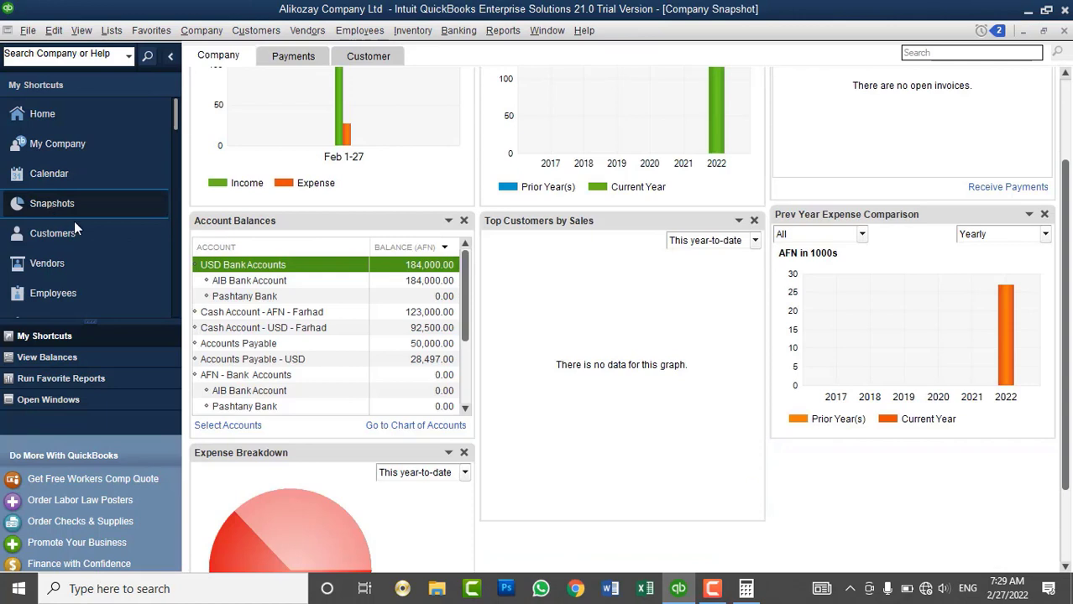
{"action": "left_click", "coordinate": [255, 345]}
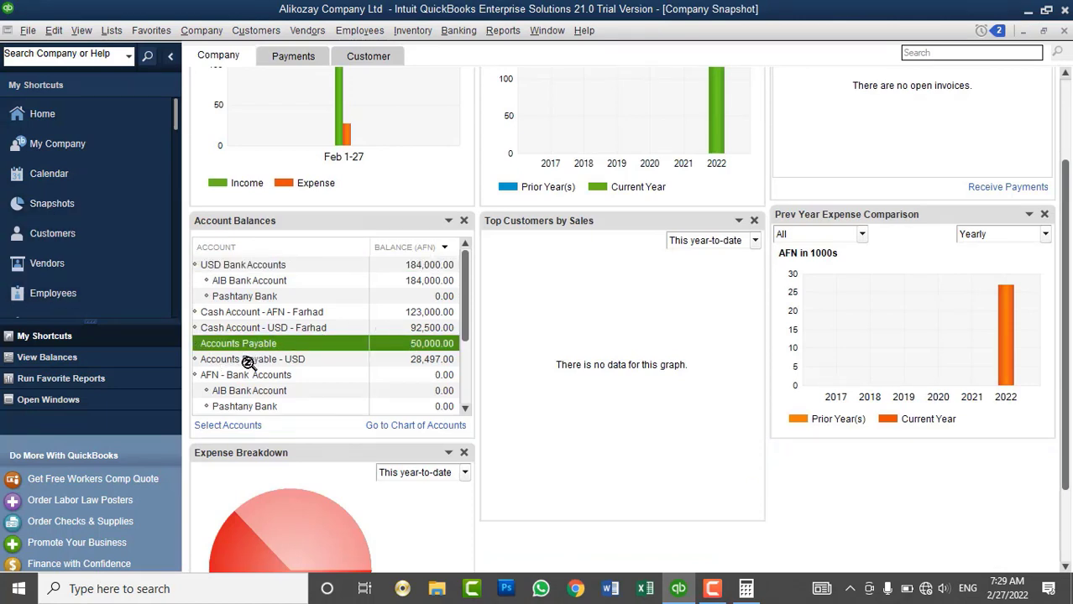
{"action": "left_click", "coordinate": [247, 361]}
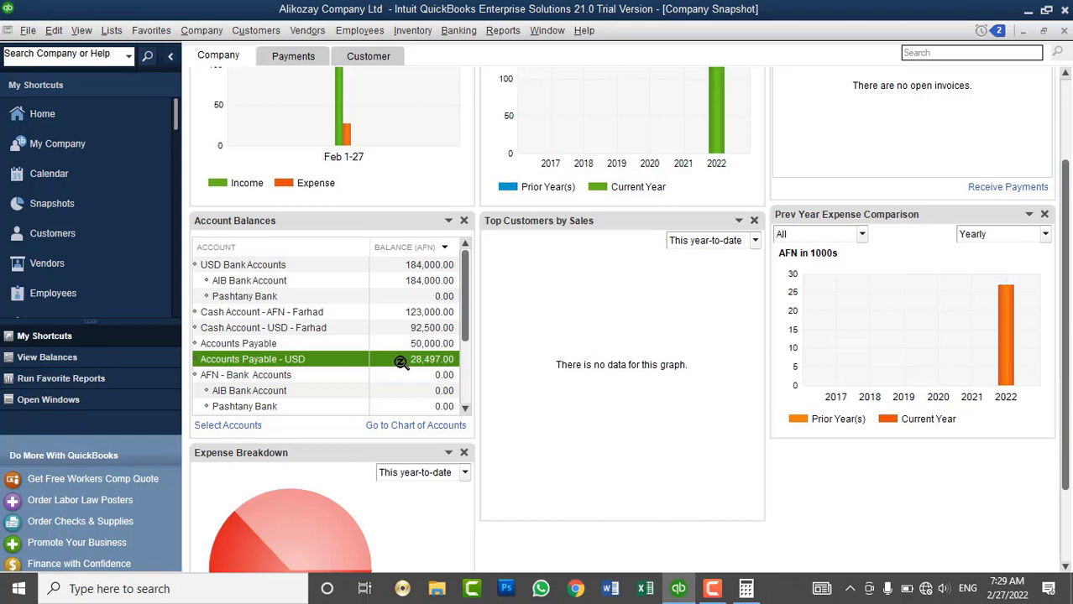
{"action": "left_click", "coordinate": [298, 344]}
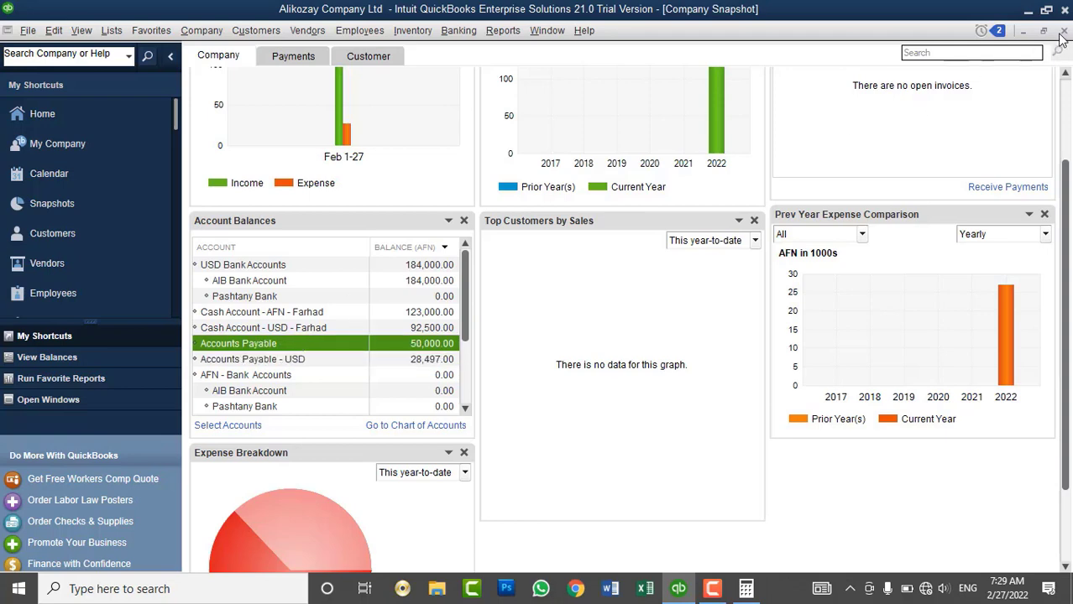
{"action": "left_click", "coordinate": [1063, 32]}
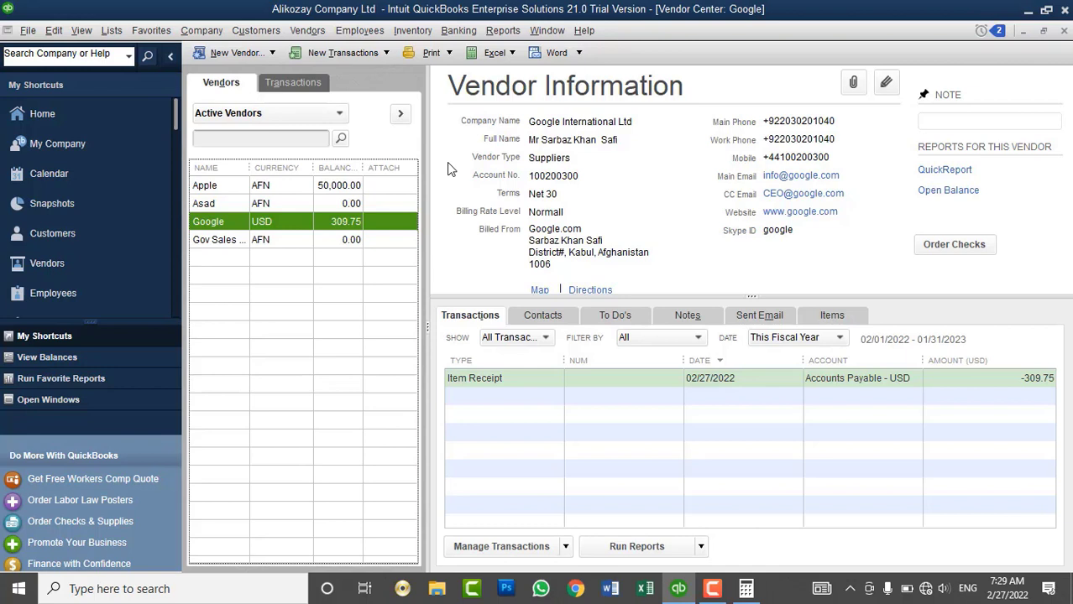
Look for payable bills under the Accounts Payable - USD account in Pay Bills, and close the window
{"action": "left_click", "coordinate": [308, 34]}
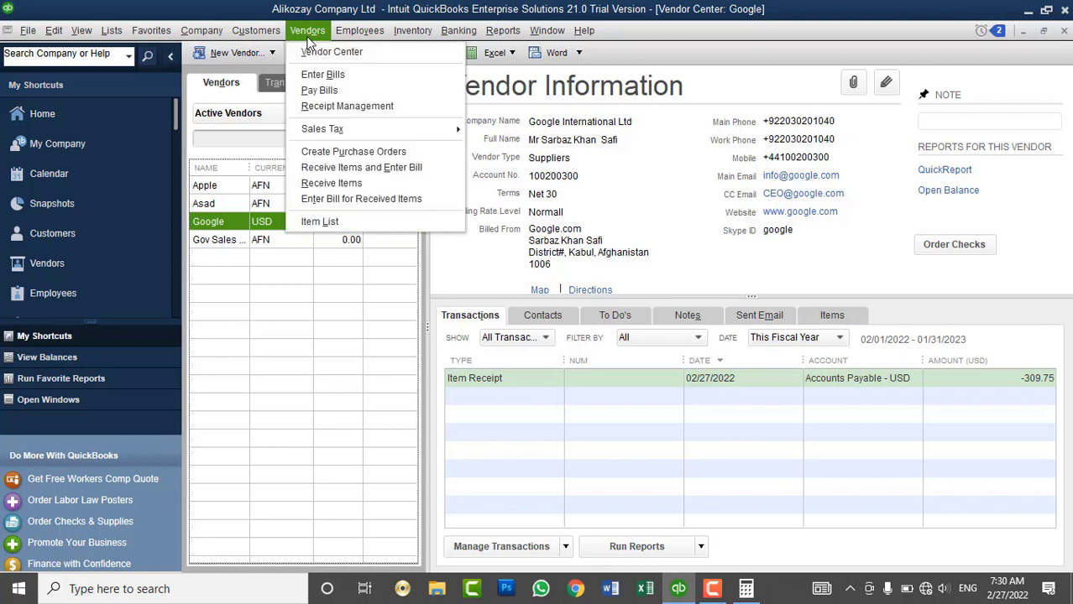
{"action": "left_click", "coordinate": [334, 93]}
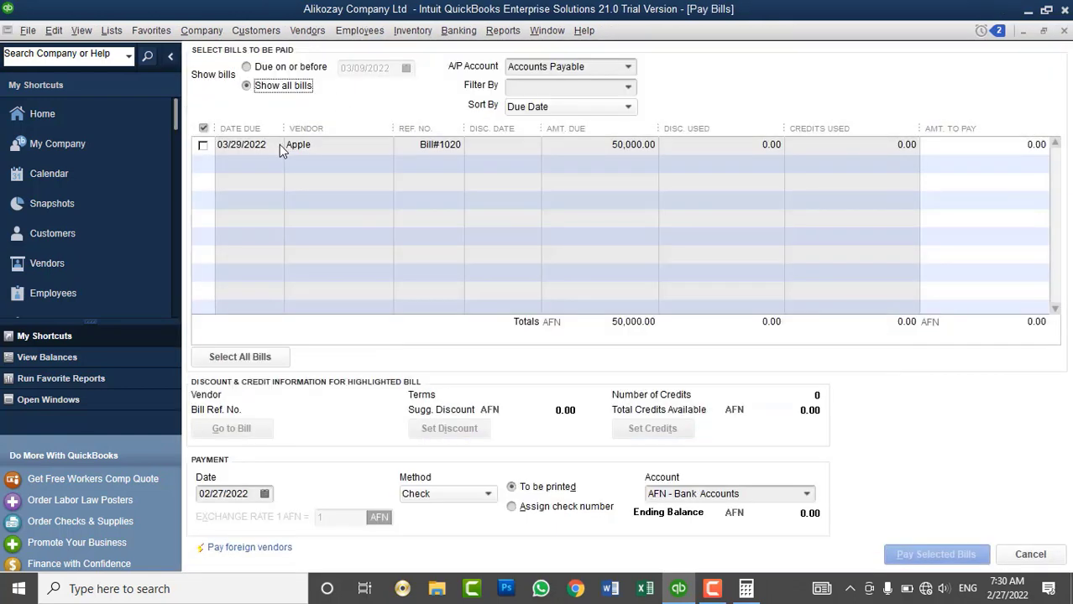
{"action": "left_click", "coordinate": [629, 68]}
{"action": "left_click", "coordinate": [548, 149]}
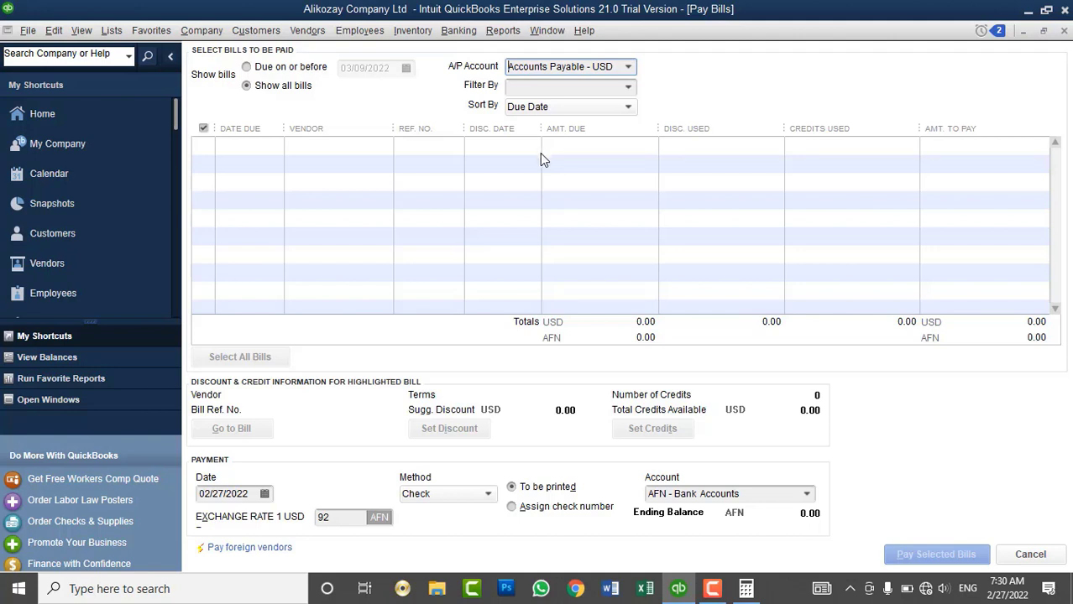
{"action": "left_click", "coordinate": [1064, 32]}
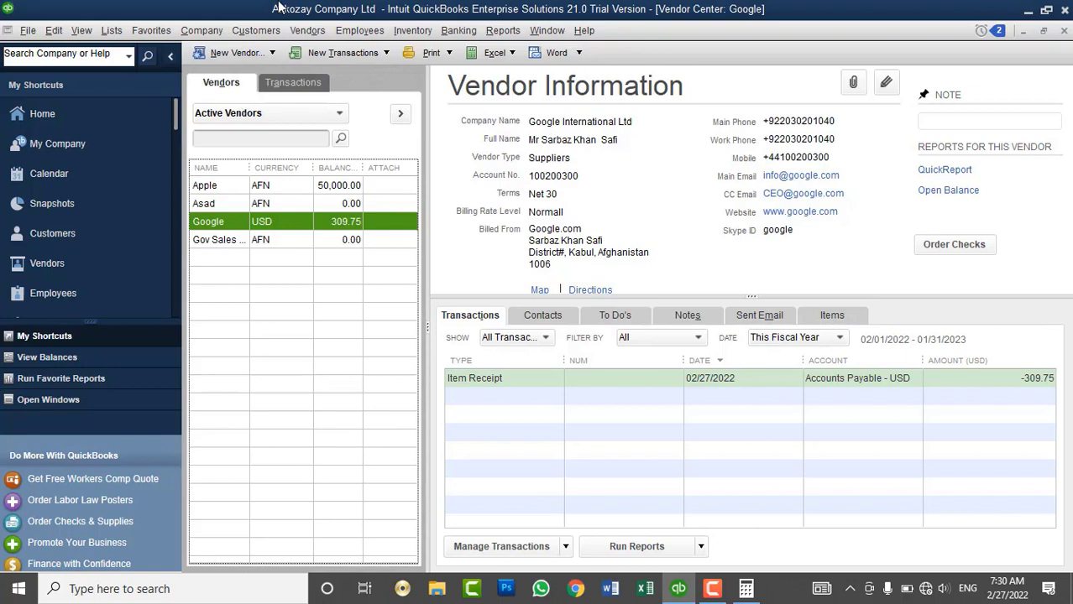
Start entering a bill for received items, and check Apple and the next AFN vendor for open item receipts
{"action": "left_click", "coordinate": [308, 30]}
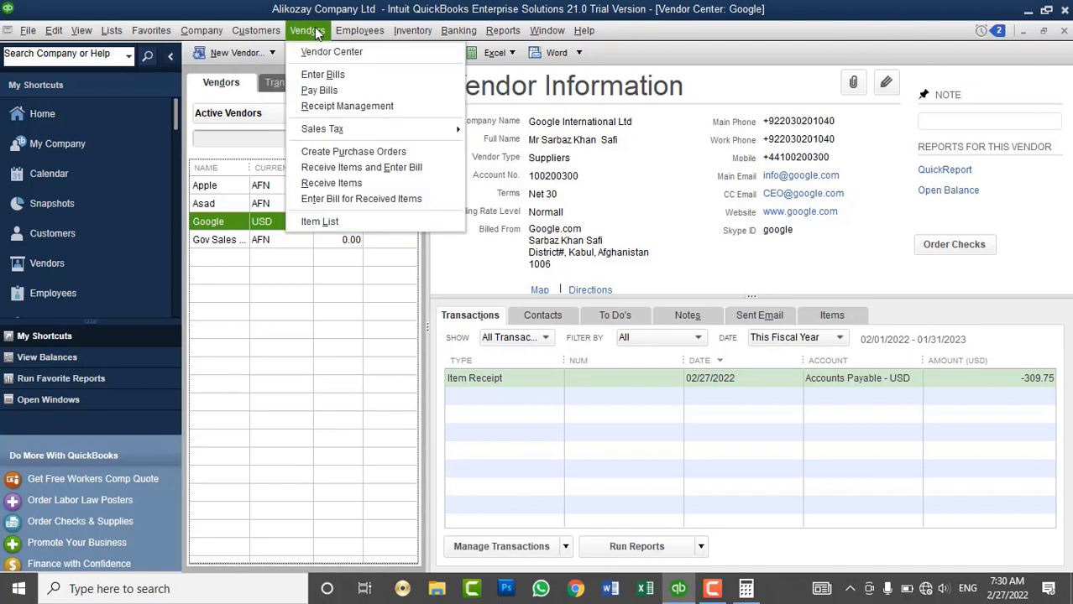
{"action": "left_click", "coordinate": [370, 208]}
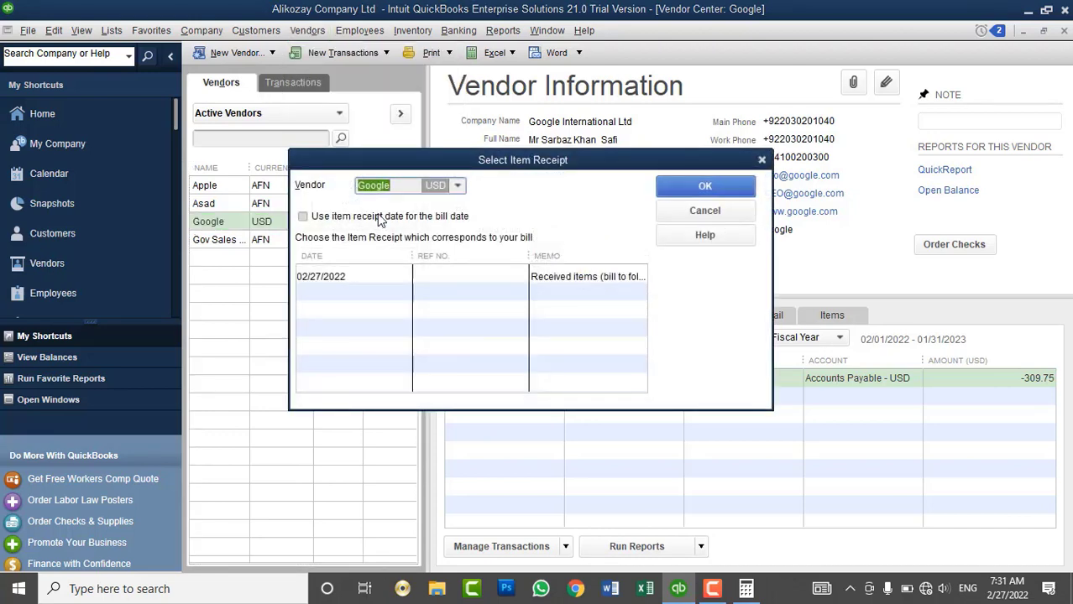
{"action": "left_click", "coordinate": [459, 191]}
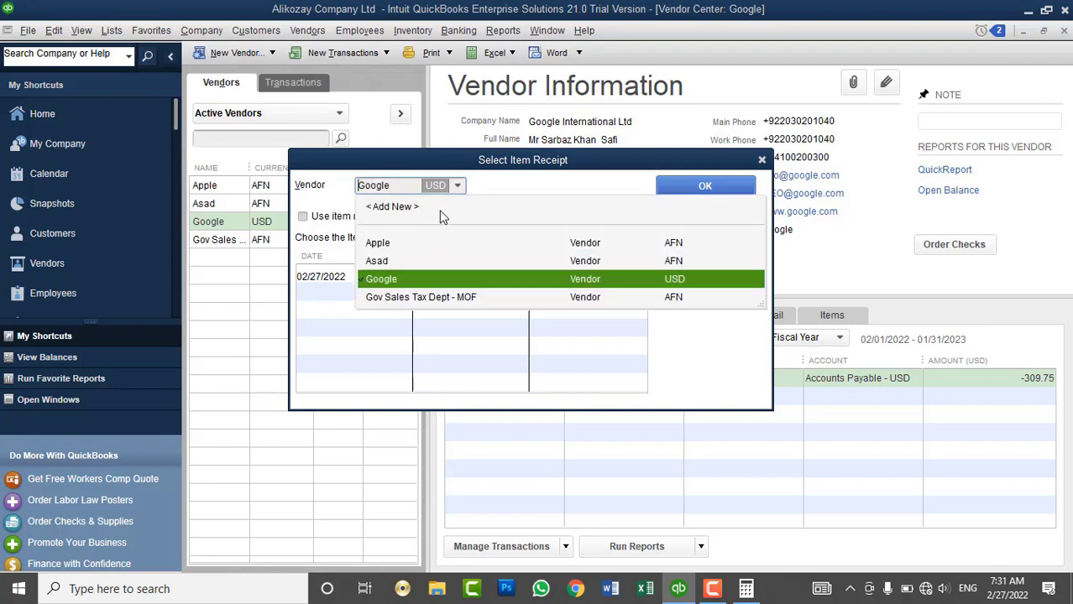
{"action": "left_click", "coordinate": [409, 242]}
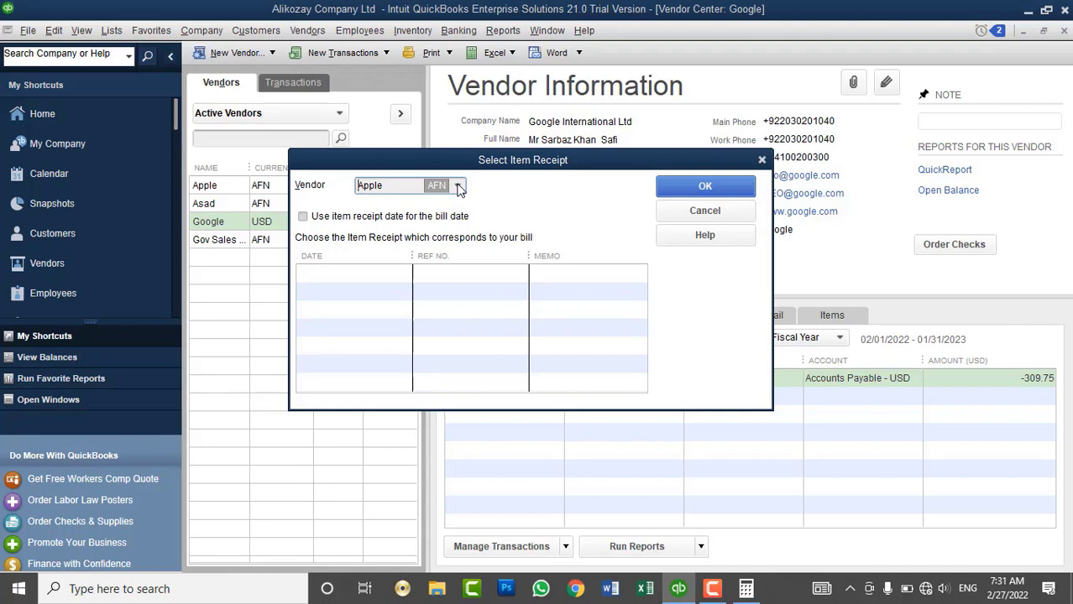
{"action": "left_click", "coordinate": [458, 186]}
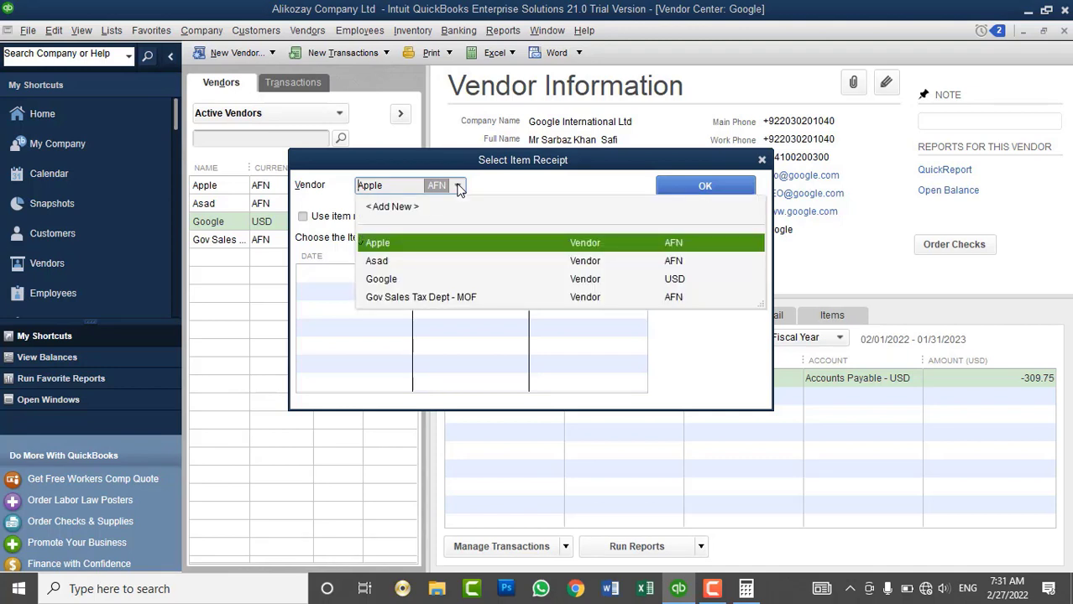
{"action": "left_click", "coordinate": [413, 262]}
{"action": "left_click", "coordinate": [462, 187]}
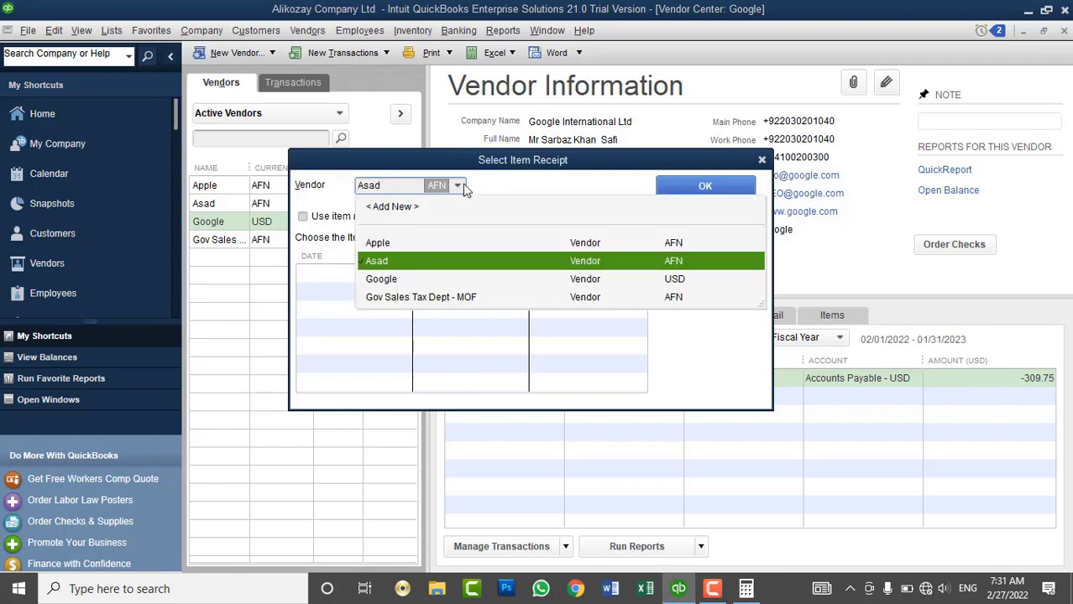
Open Google's 02/27/2022 item receipt as a bill and enter Bill#1021 as its reference number
{"action": "left_click", "coordinate": [396, 278]}
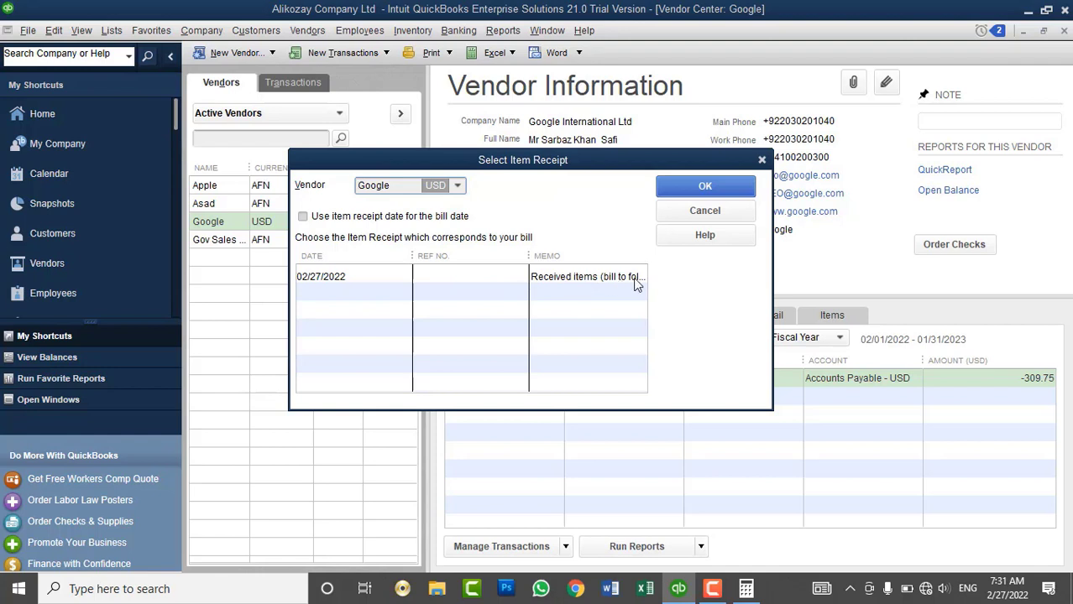
{"action": "left_click", "coordinate": [500, 279]}
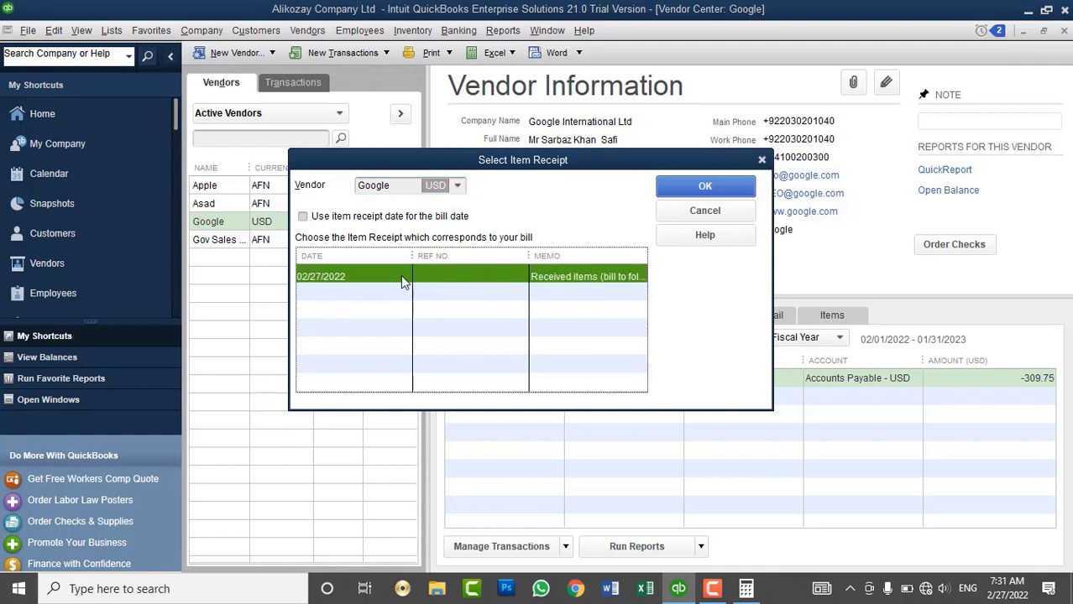
{"action": "left_click", "coordinate": [704, 187]}
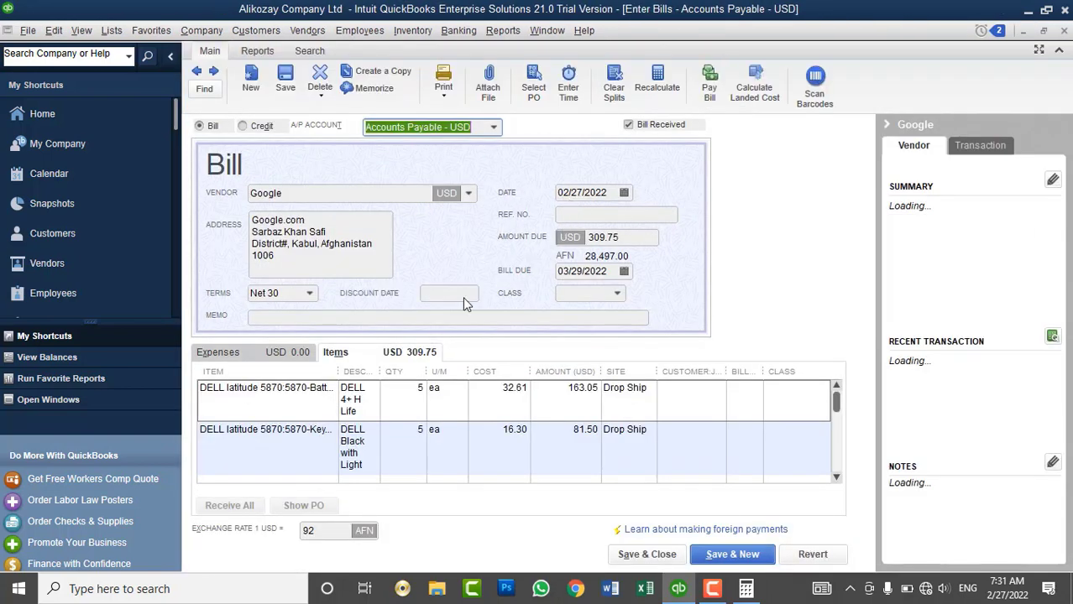
{"action": "left_click", "coordinate": [561, 215]}
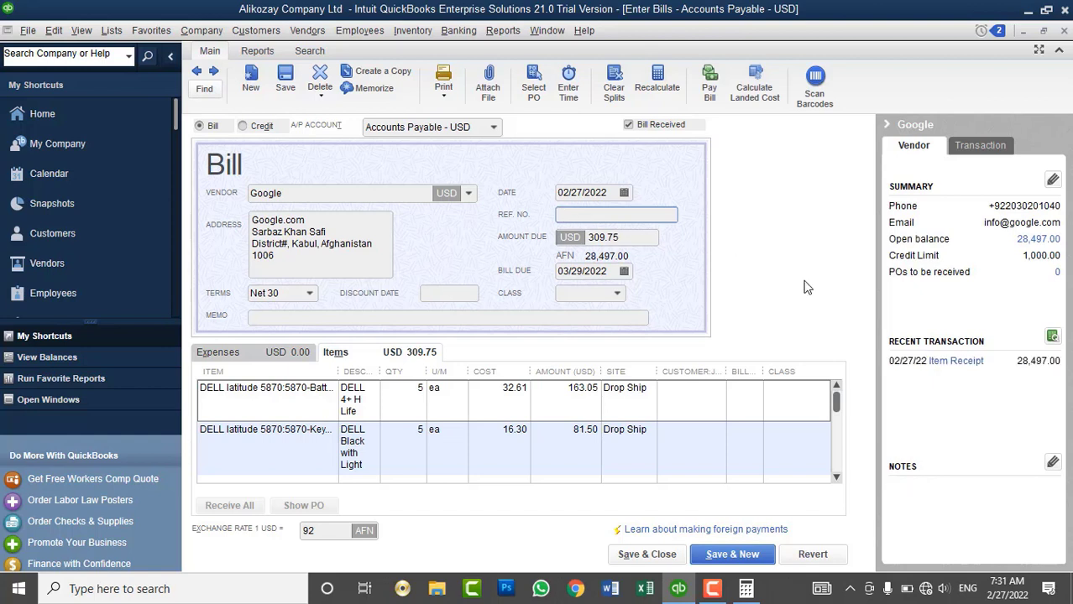
{"action": "type", "text": "Bill#1021"}
{"action": "left_click", "coordinate": [307, 30]}
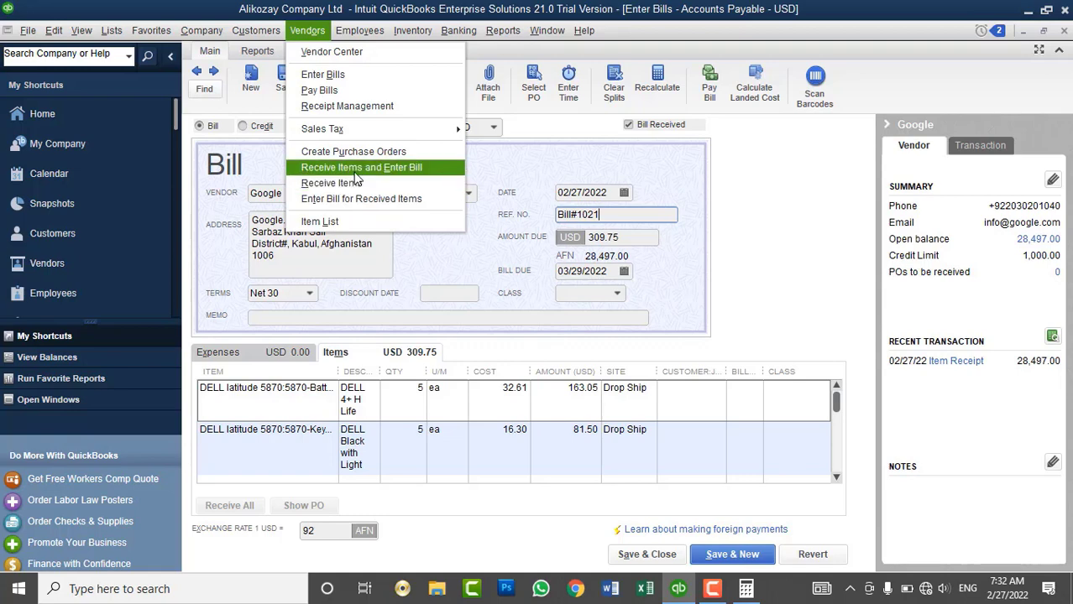
{"action": "mouse_move", "coordinate": [277, 38]}
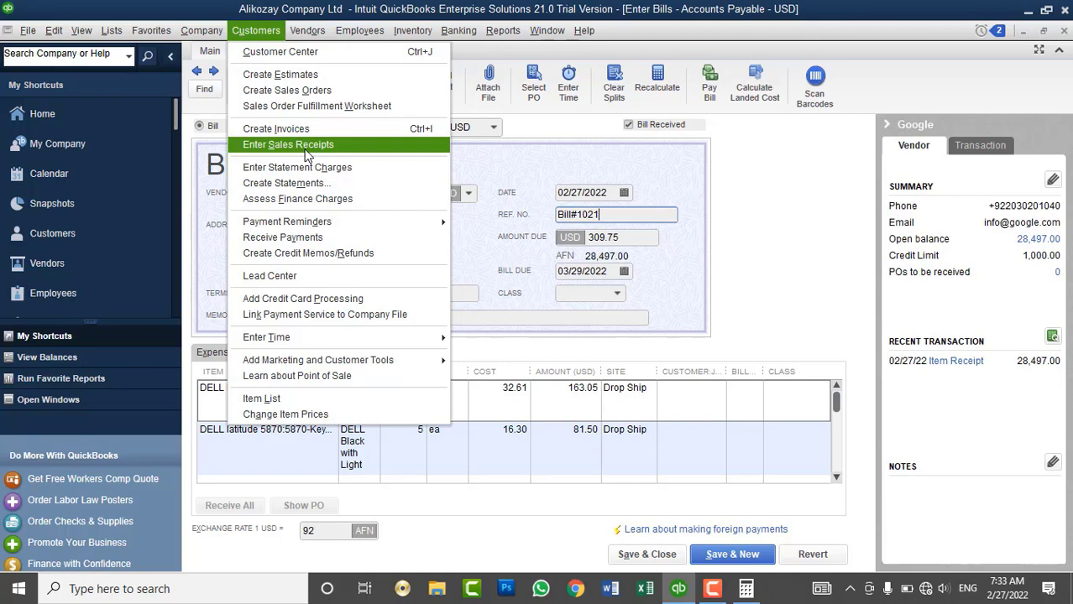
{"action": "mouse_move", "coordinate": [314, 31]}
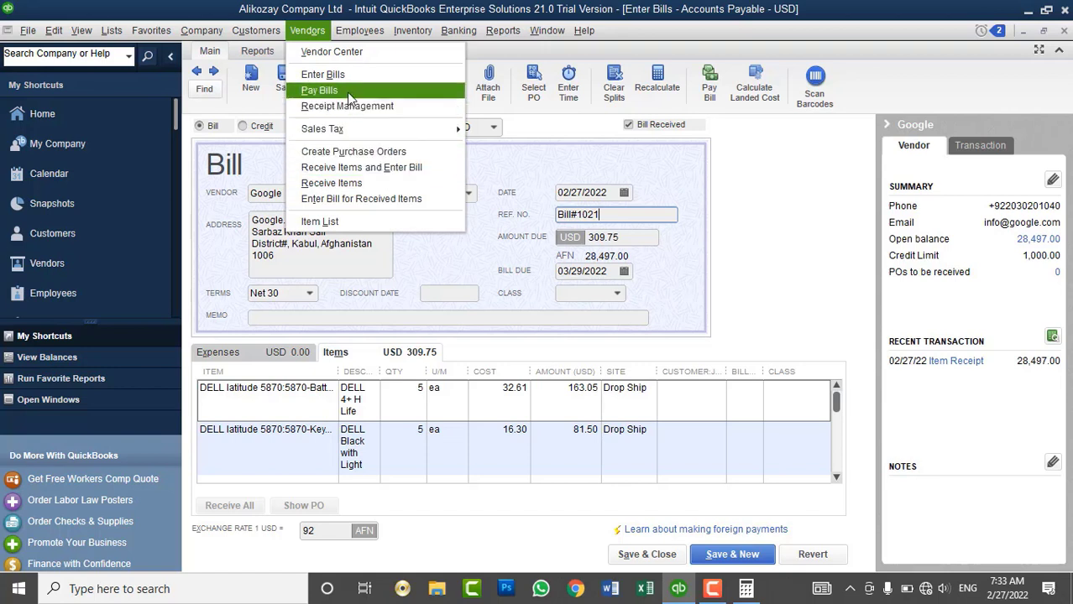
Save and close Google's bill, recording the changes to the transaction
{"action": "mouse_move", "coordinate": [367, 30]}
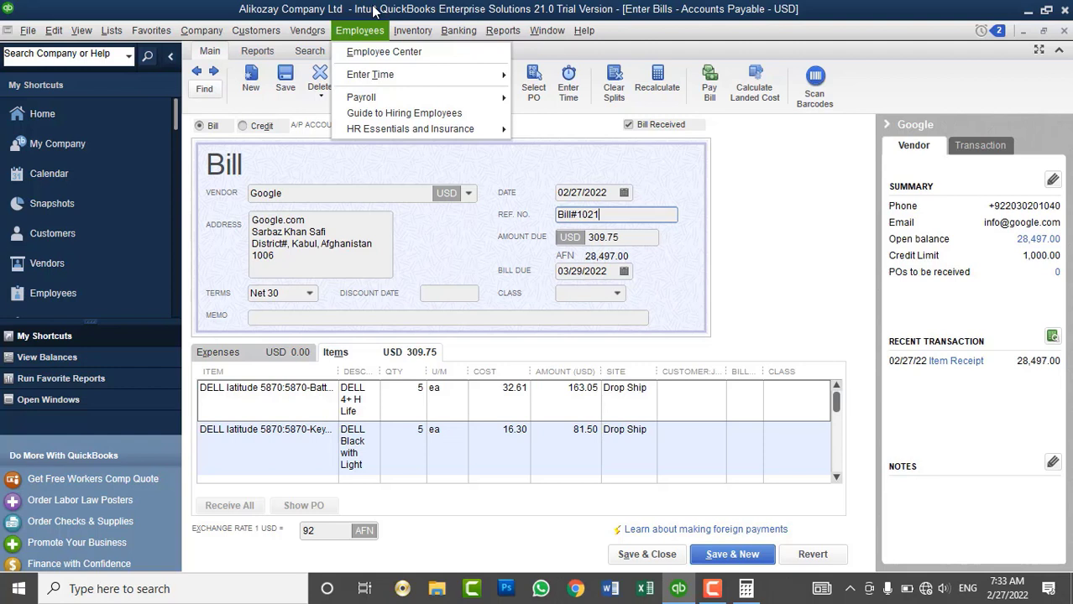
{"action": "left_click", "coordinate": [375, 10]}
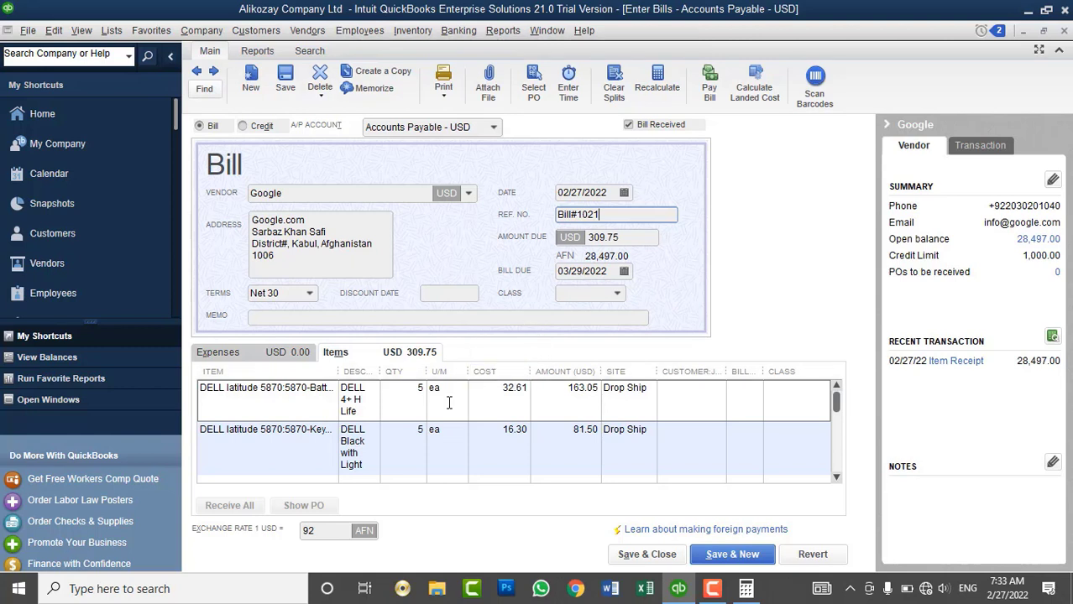
{"action": "left_click", "coordinate": [623, 559]}
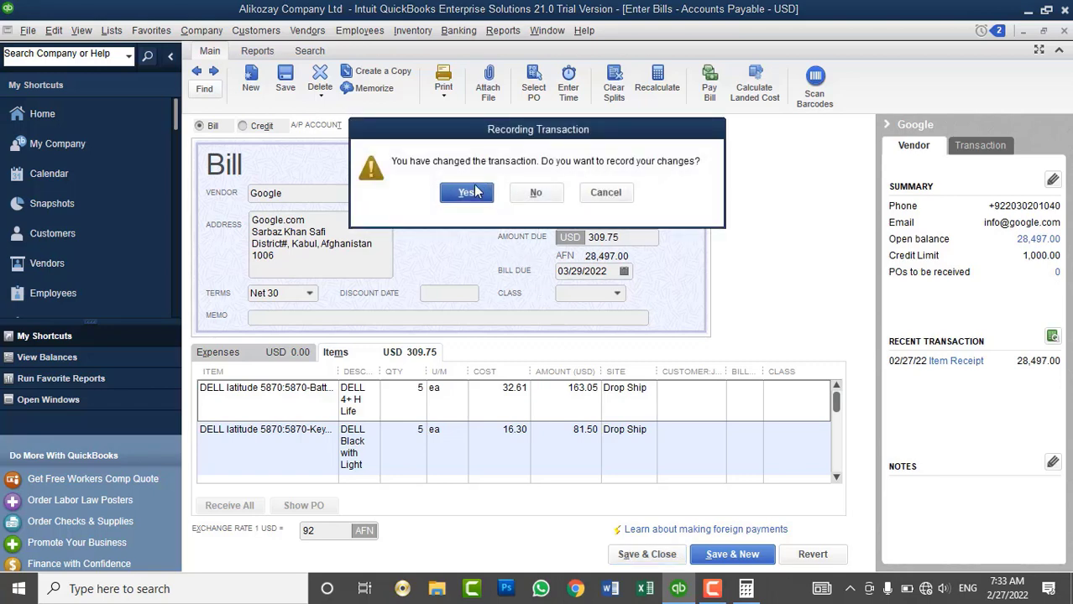
{"action": "left_click", "coordinate": [467, 192]}
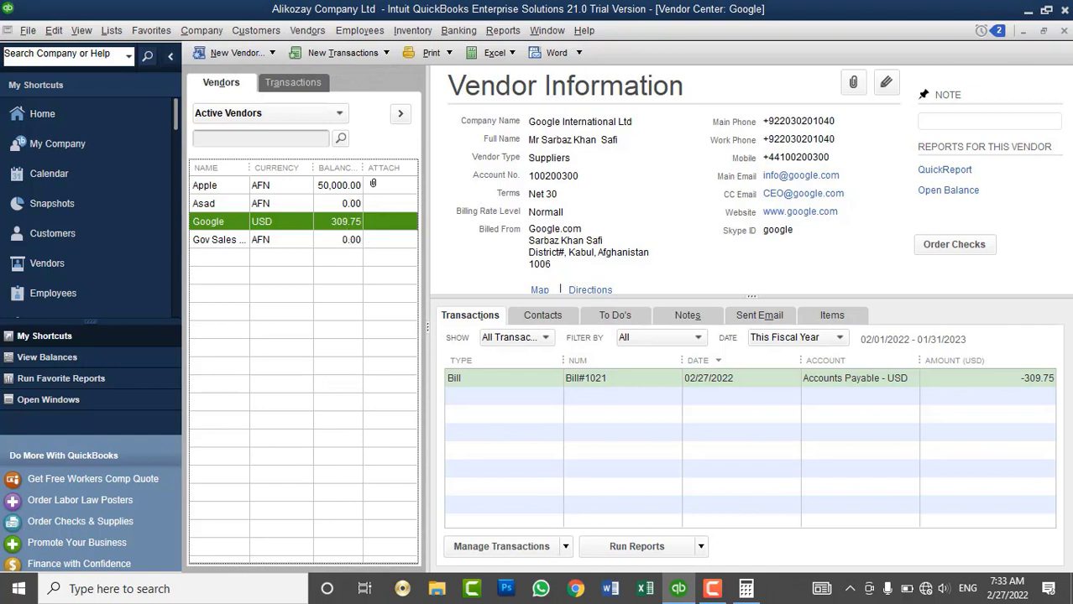
Check the DELL items' quantities on hand in the Physical Inventory Worksheet, and close the report
{"action": "left_click", "coordinate": [412, 31]}
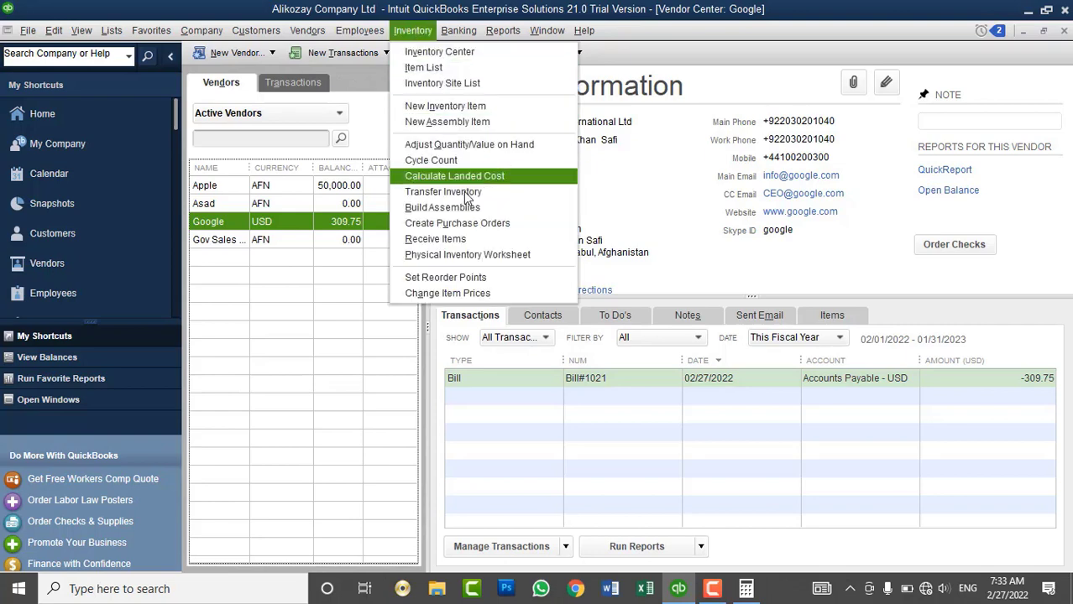
{"action": "left_click", "coordinate": [474, 255]}
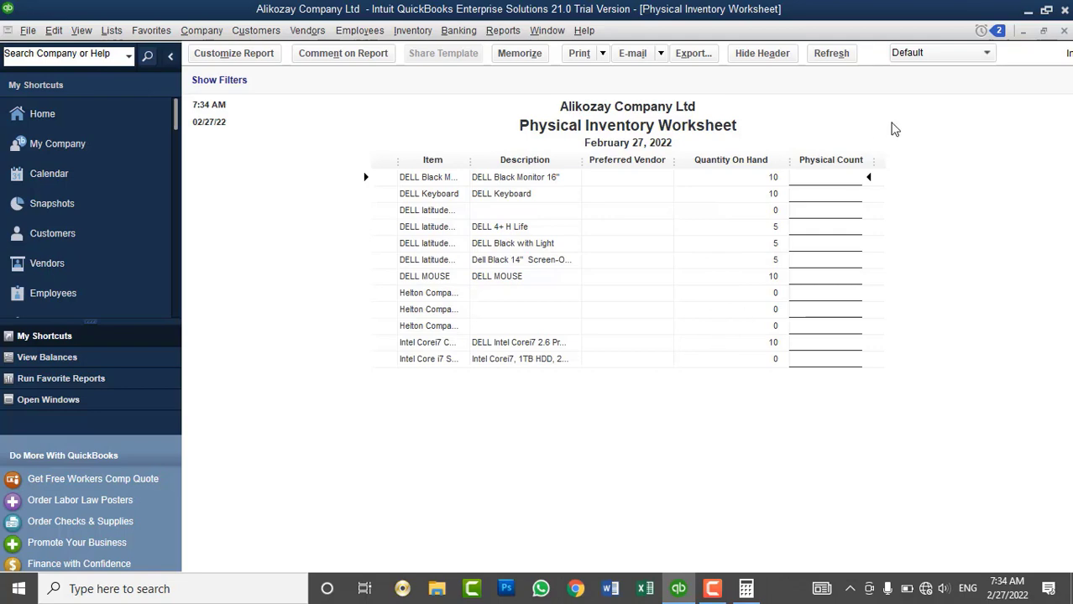
{"action": "key", "text": "Escape"}
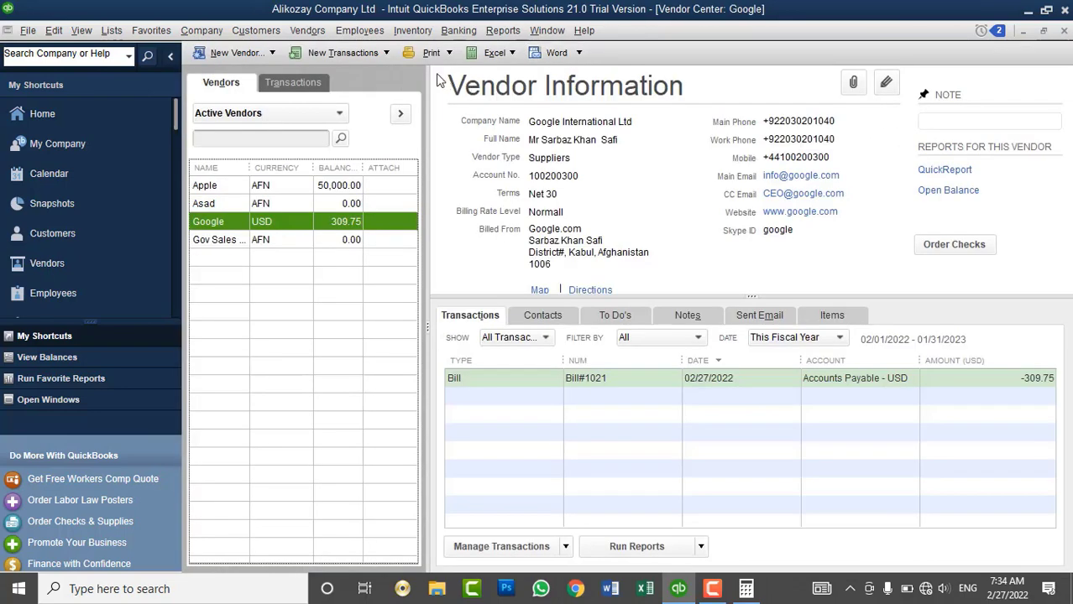
Check the payable bills under the Accounts Payable - USD account in Pay Bills, and close the window
{"action": "left_click", "coordinate": [311, 31]}
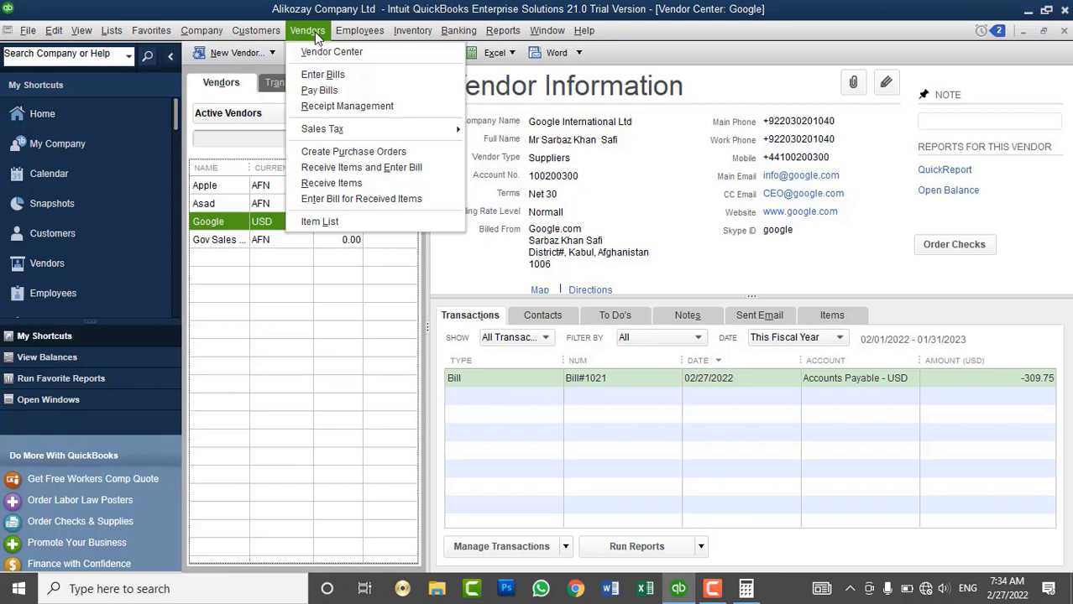
{"action": "left_click", "coordinate": [361, 90]}
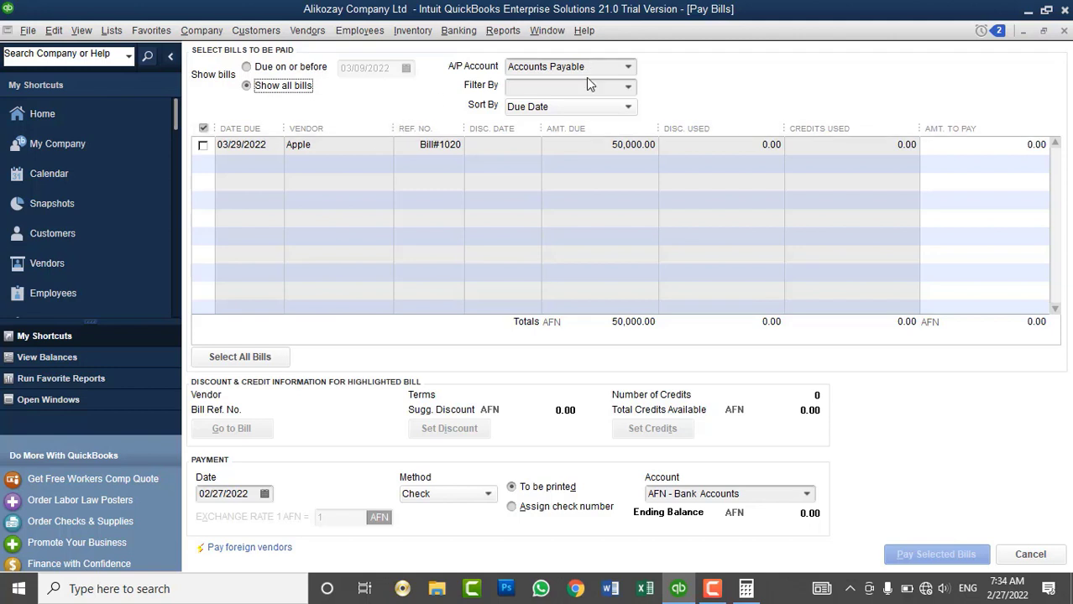
{"action": "left_click", "coordinate": [628, 69]}
{"action": "left_click", "coordinate": [606, 143]}
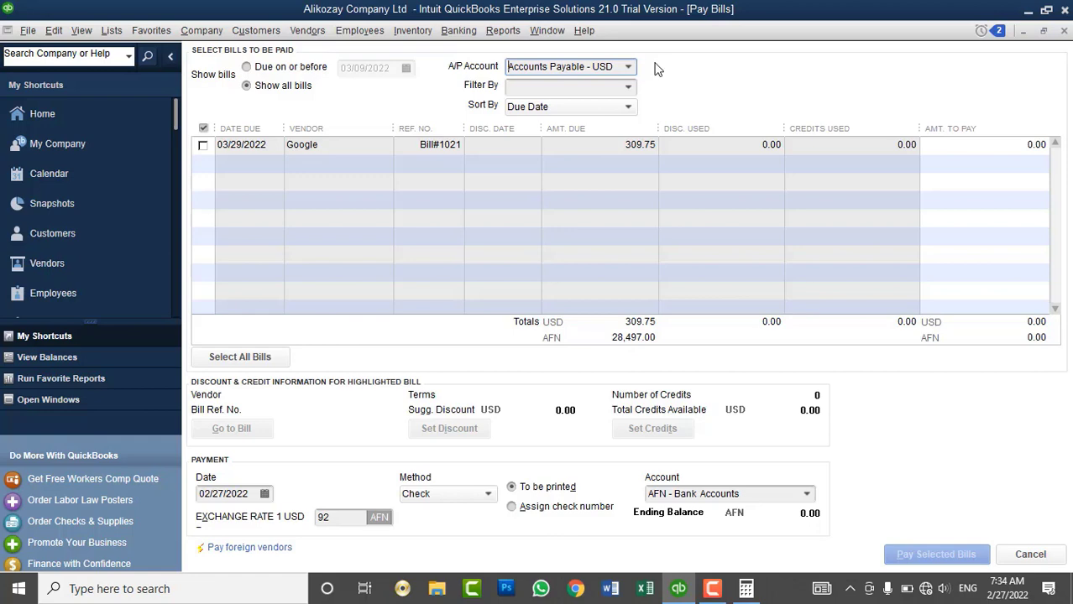
{"action": "left_click", "coordinate": [1063, 31]}
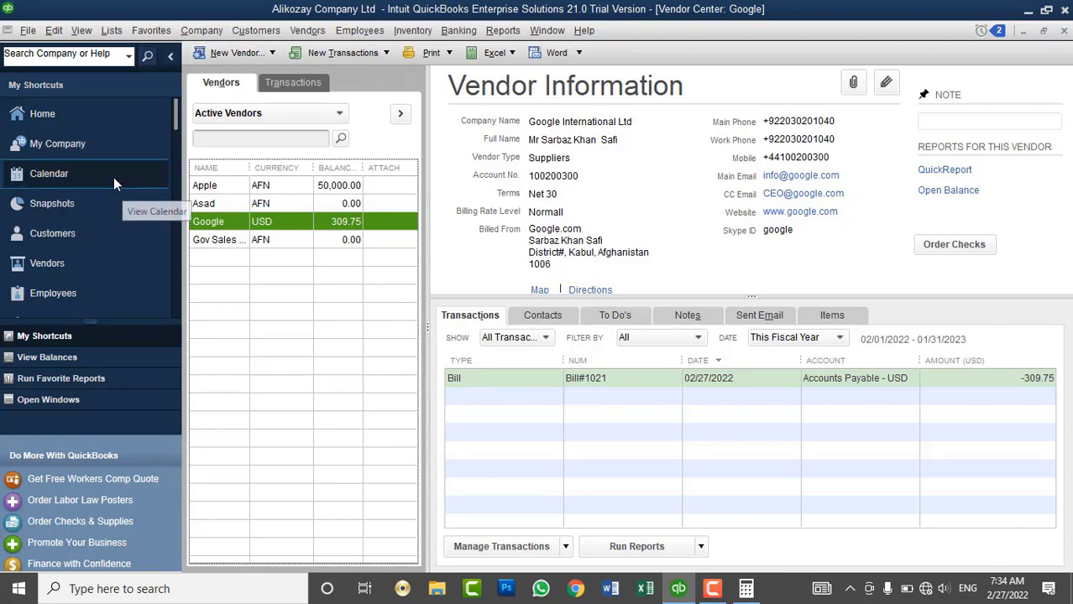
Examine the AFN and USD bank and cash accounts and their balances in the Chart of Accounts
{"action": "left_click", "coordinate": [503, 31]}
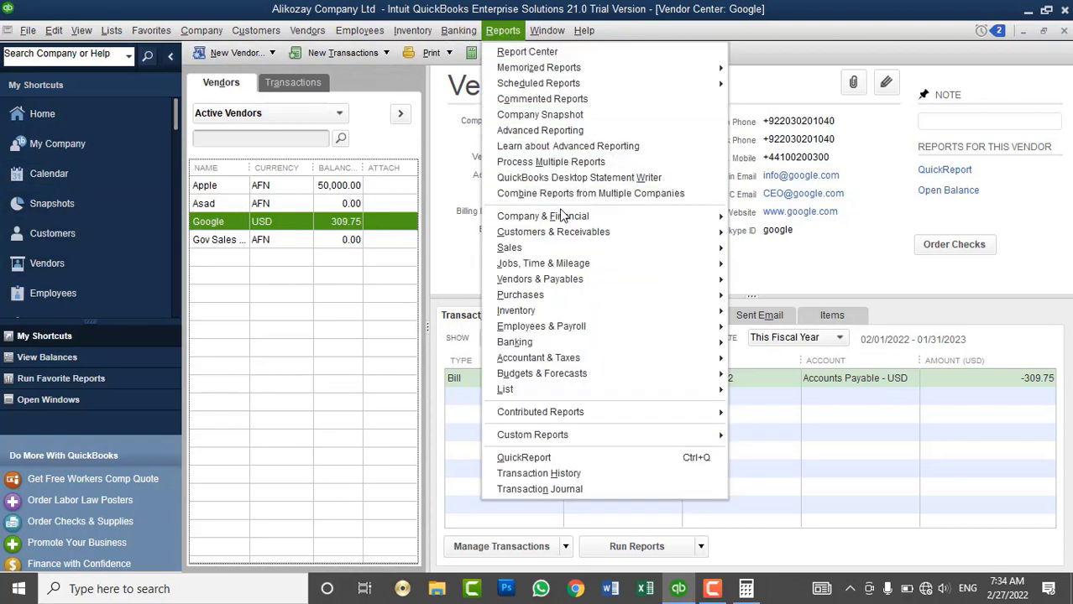
{"action": "mouse_move", "coordinate": [618, 216]}
{"action": "left_click", "coordinate": [112, 30]}
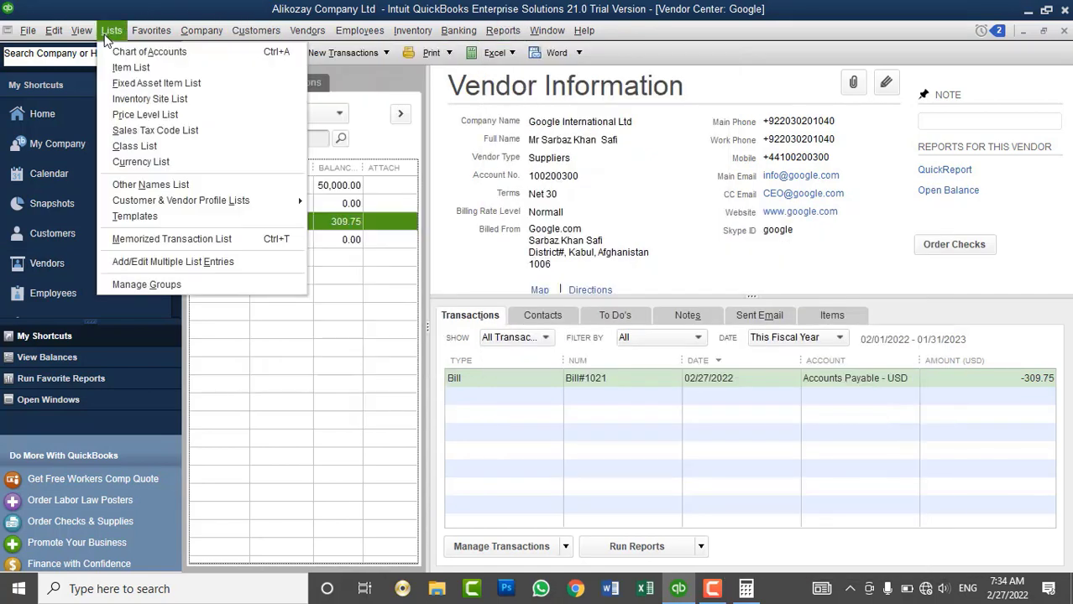
{"action": "left_click", "coordinate": [117, 53]}
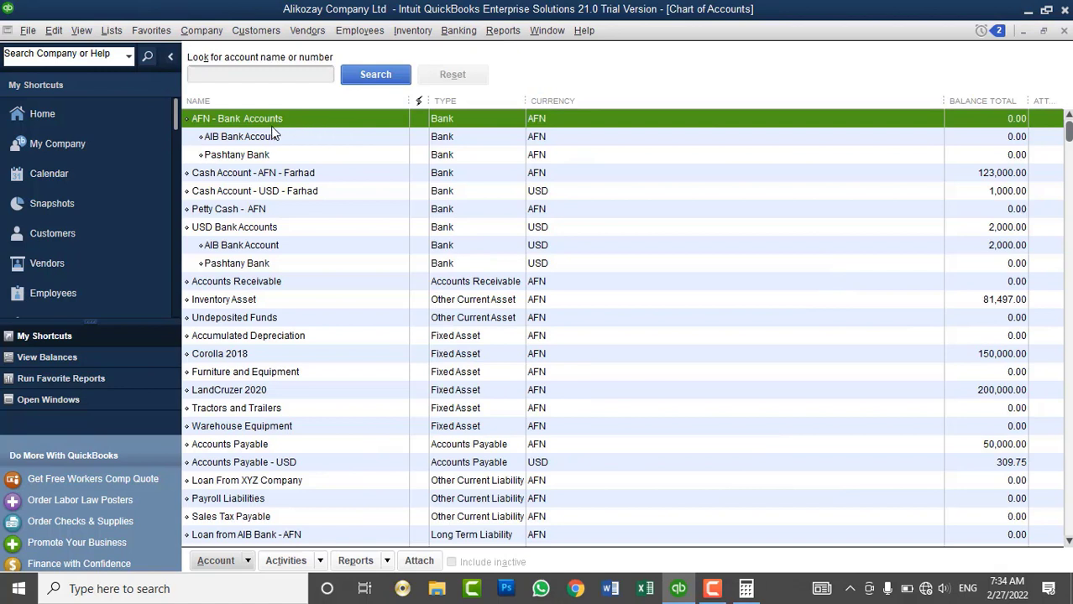
{"action": "left_click", "coordinate": [266, 140]}
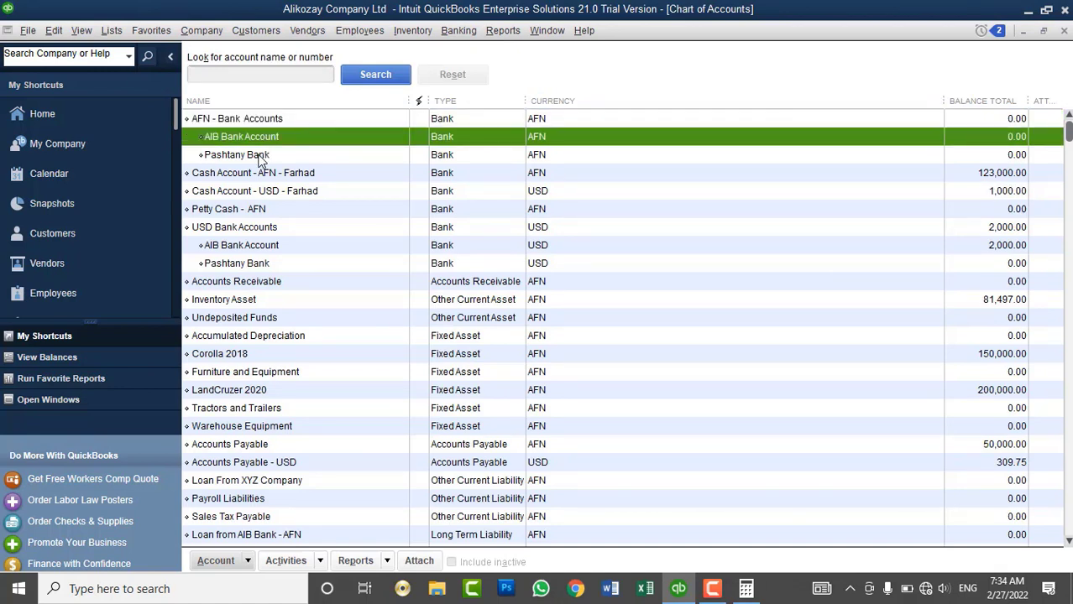
{"action": "left_click", "coordinate": [261, 158]}
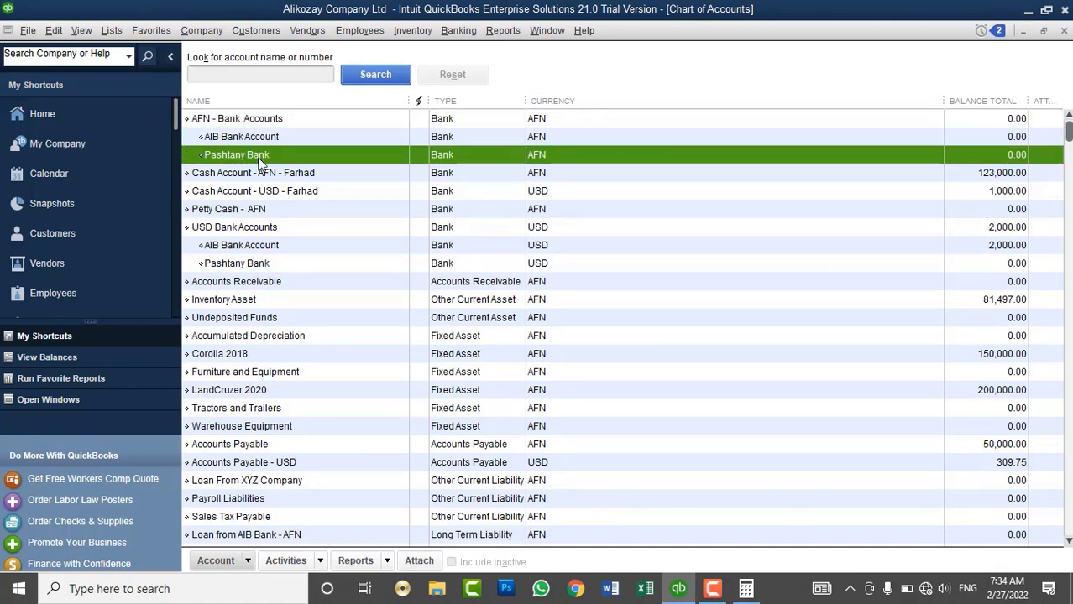
{"action": "left_click", "coordinate": [259, 174]}
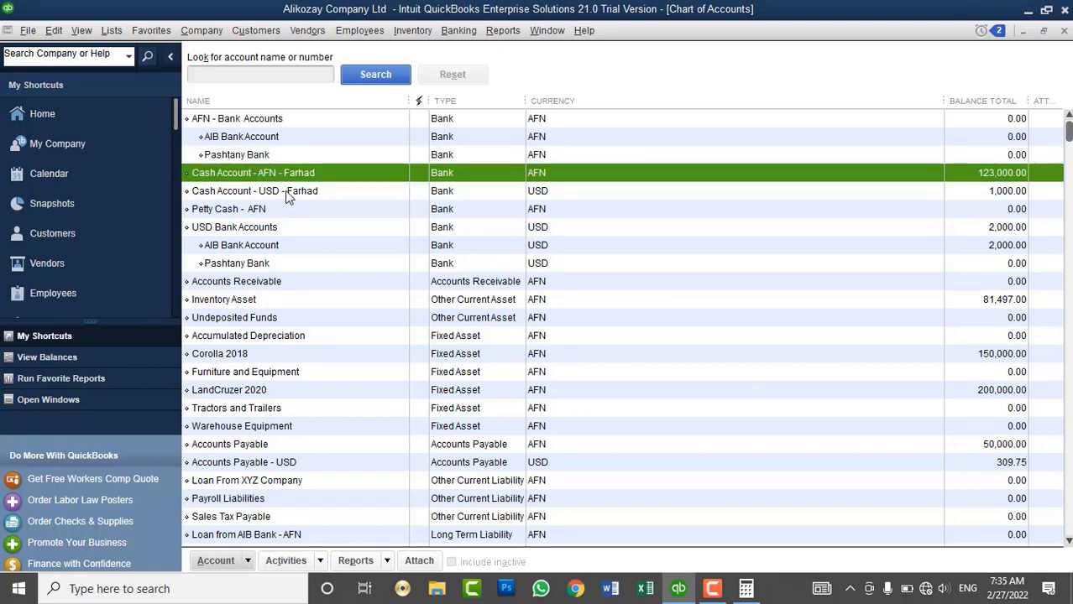
{"action": "left_click", "coordinate": [286, 194]}
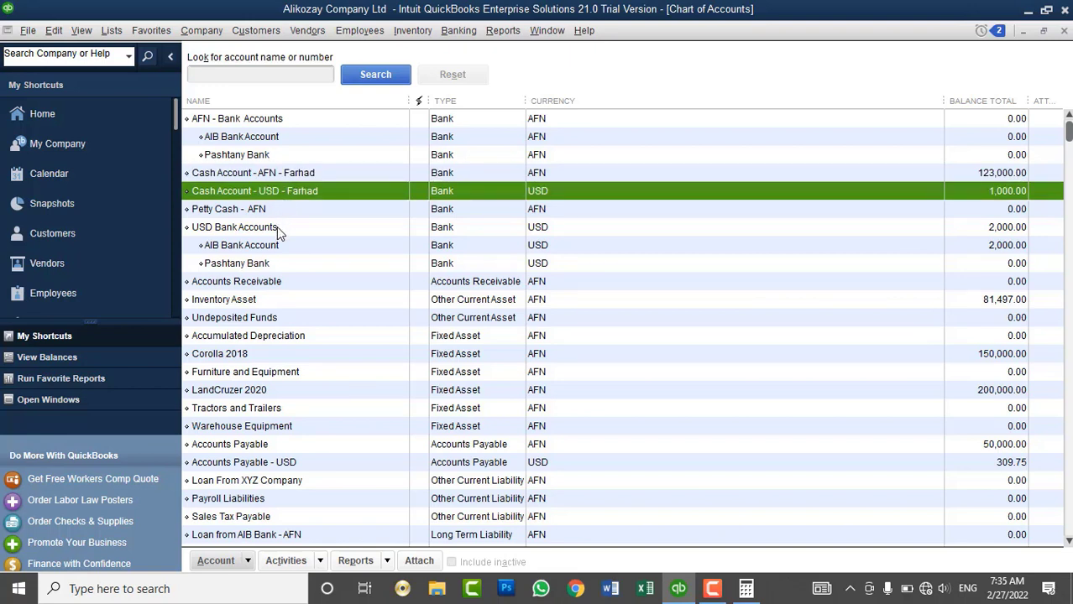
{"action": "left_click", "coordinate": [277, 227]}
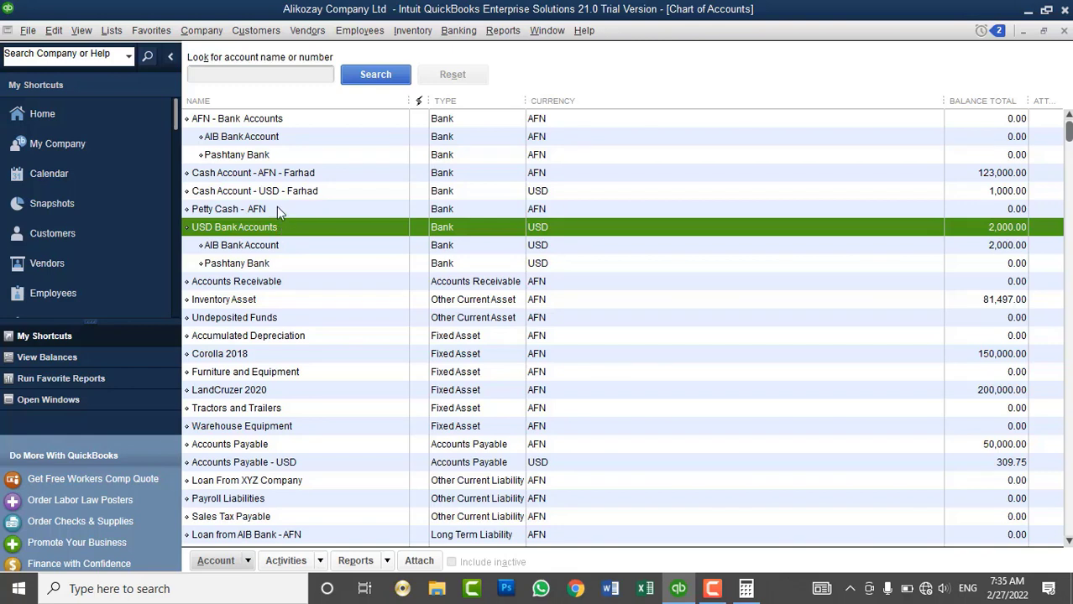
{"action": "left_click", "coordinate": [268, 176]}
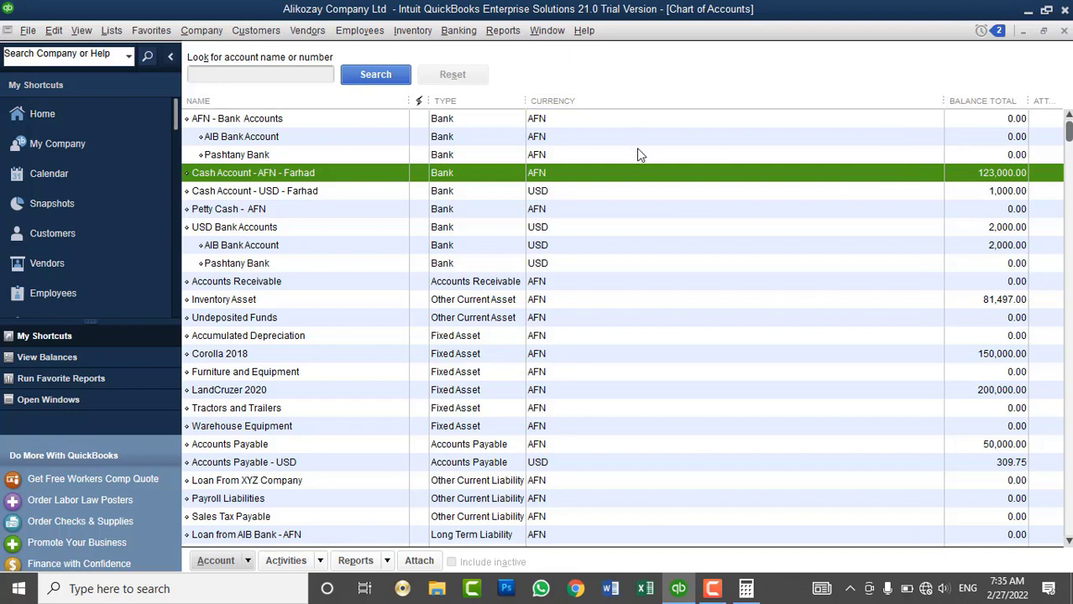
View the vendor workflow on the Home page, revisit the Chart of Accounts, and close it
{"action": "left_click", "coordinate": [324, 35]}
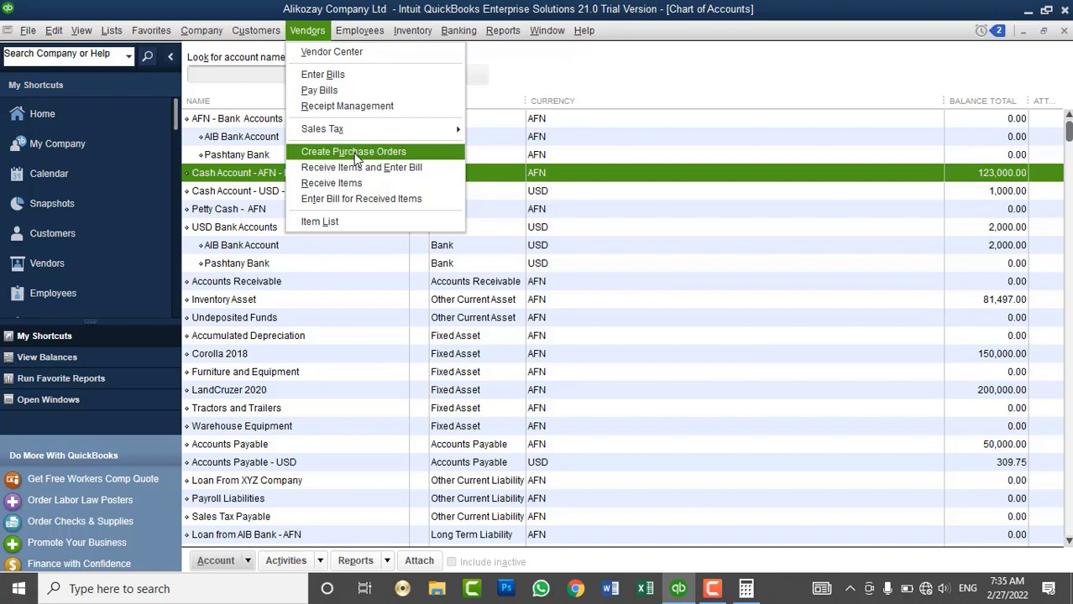
{"action": "left_click", "coordinate": [899, 59]}
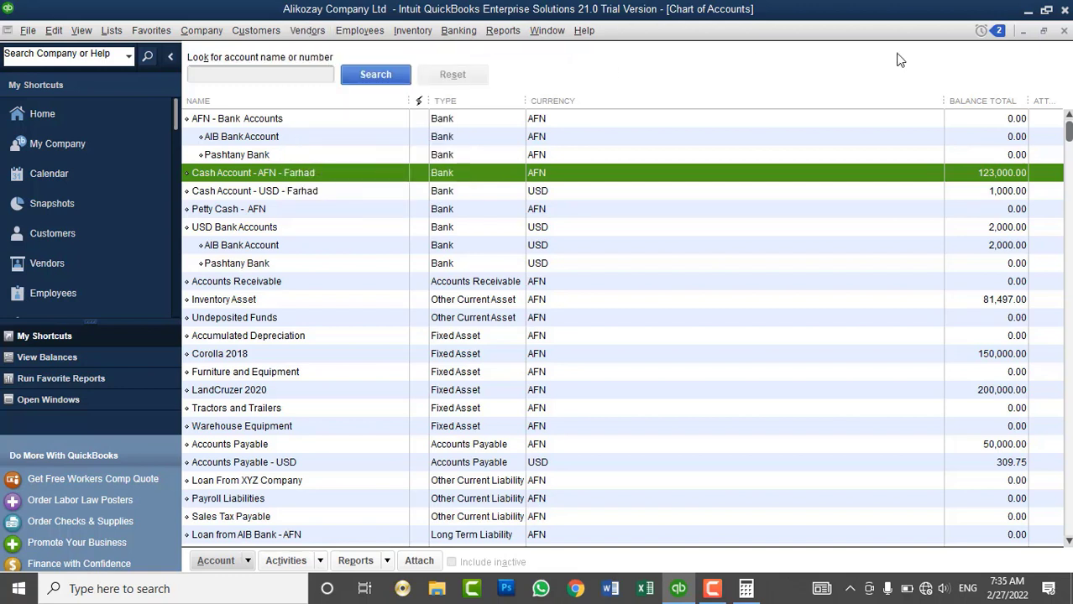
{"action": "left_click", "coordinate": [101, 112]}
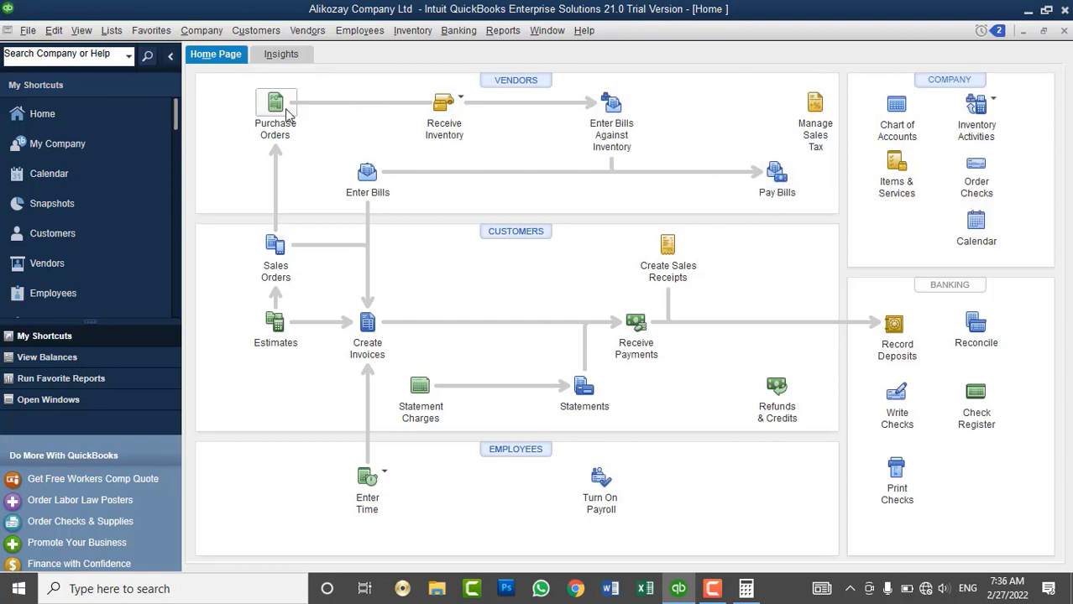
{"action": "left_click", "coordinate": [897, 113]}
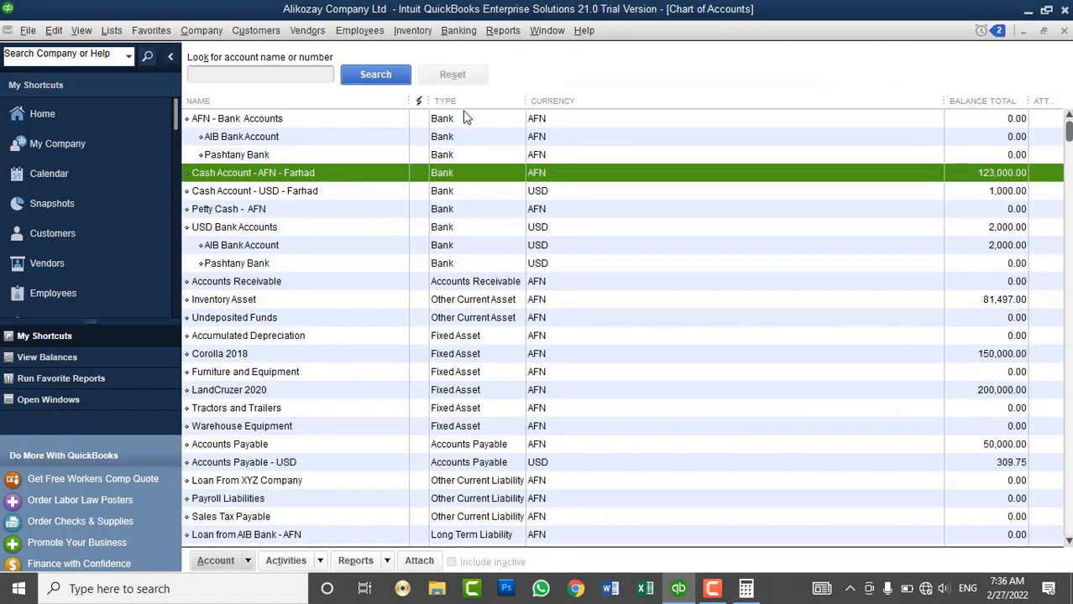
{"action": "left_click", "coordinate": [1064, 30]}
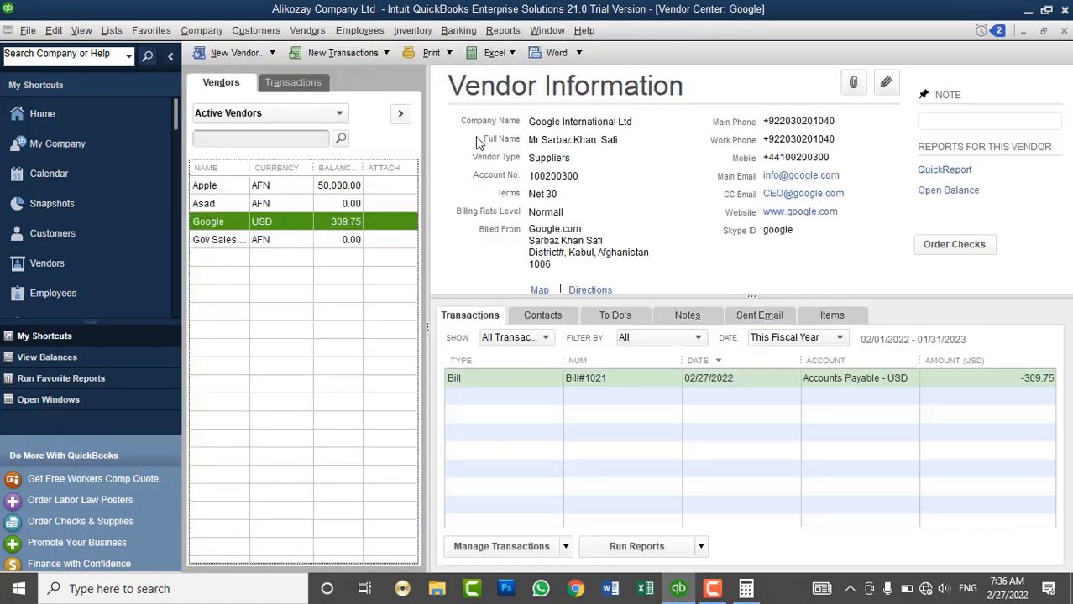
In Pay Bills, sort by Due Date, select Apple's Bill#1020 for payment, and open the list of payment accounts
{"action": "left_click", "coordinate": [307, 30]}
{"action": "left_click", "coordinate": [319, 90]}
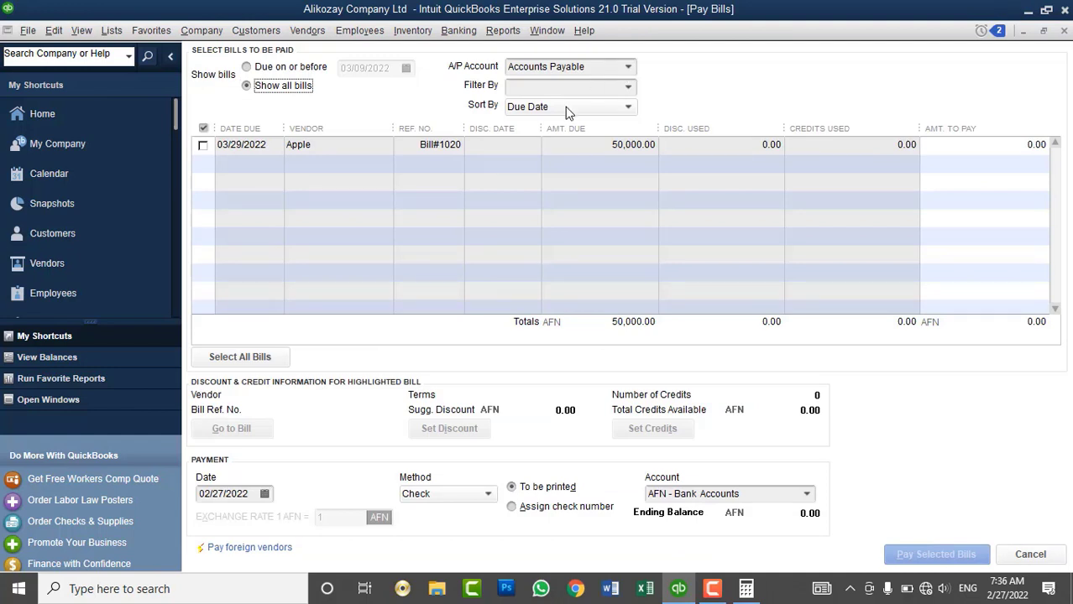
{"action": "left_click", "coordinate": [520, 109]}
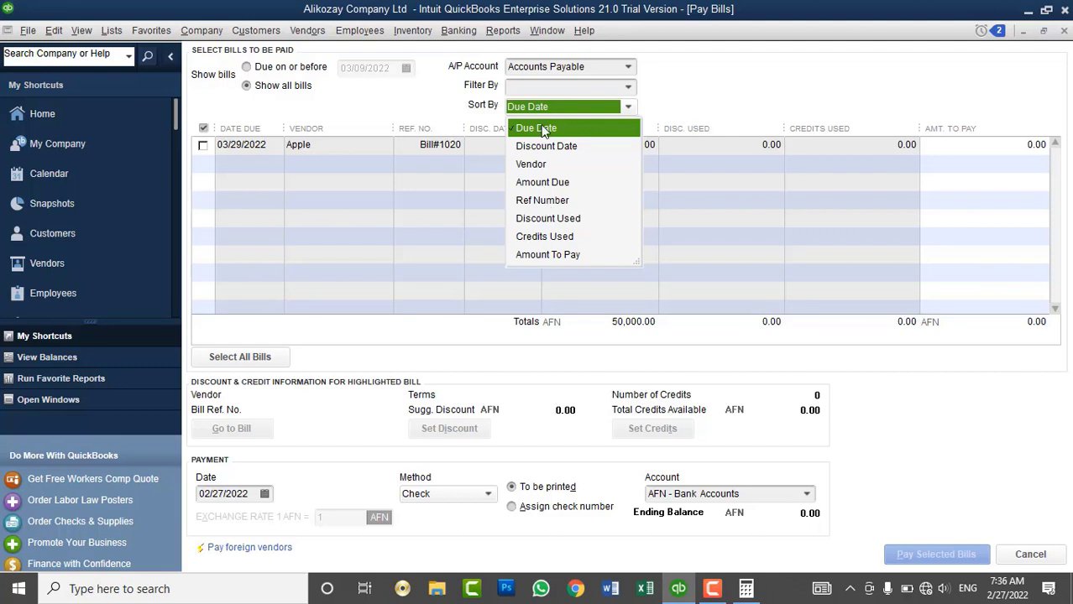
{"action": "left_click", "coordinate": [542, 130]}
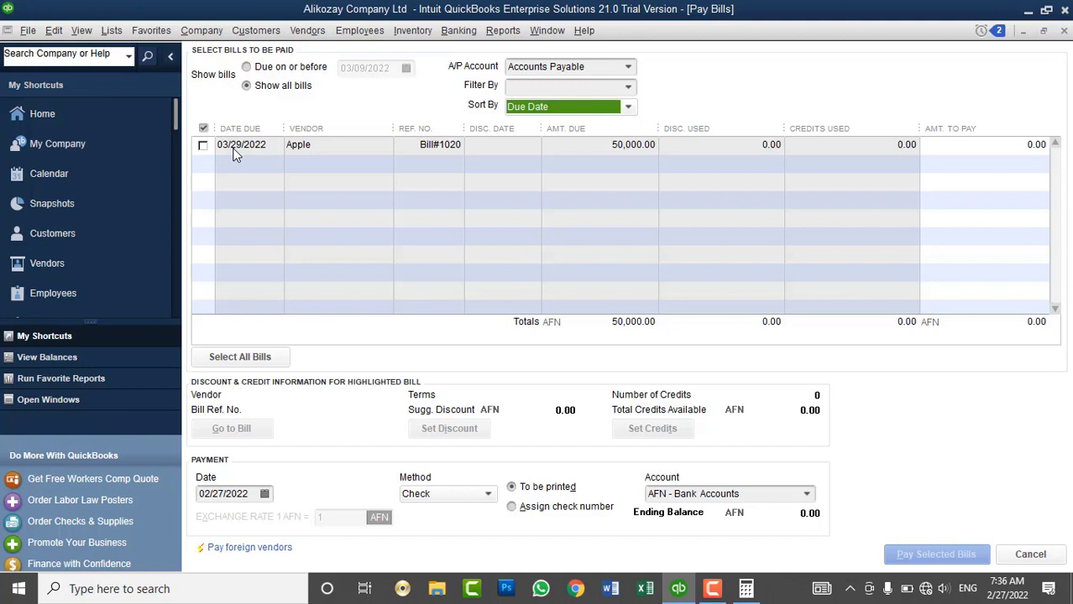
{"action": "left_click", "coordinate": [203, 145]}
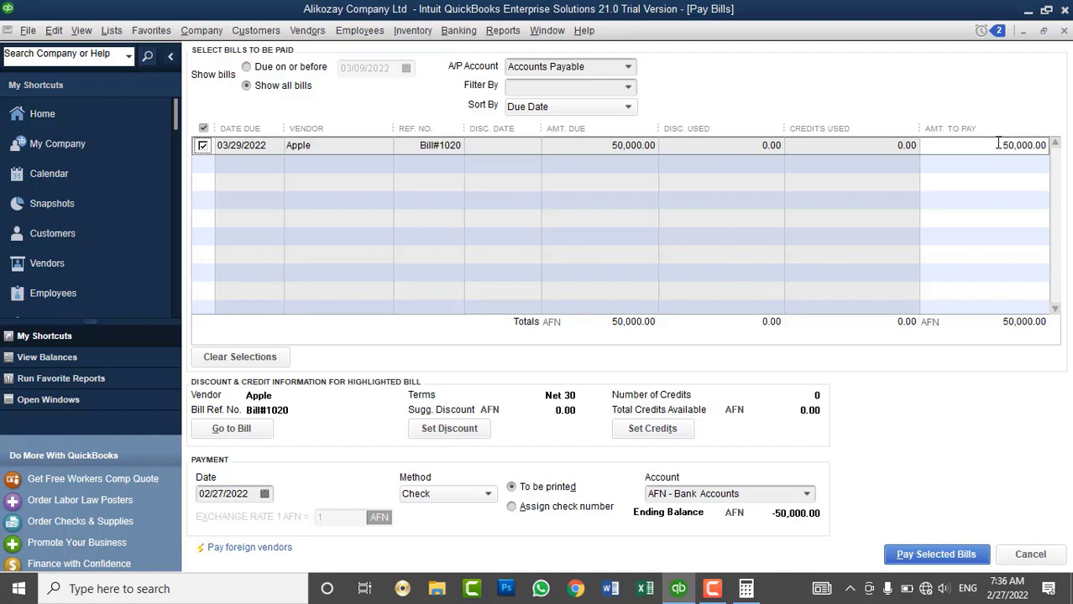
{"action": "left_click", "coordinate": [808, 495]}
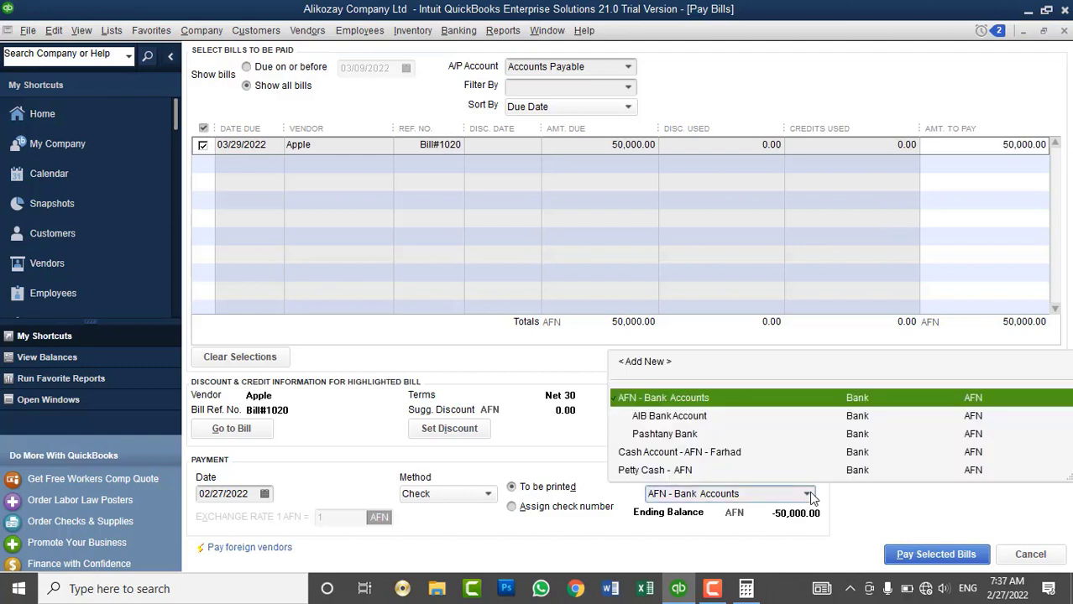